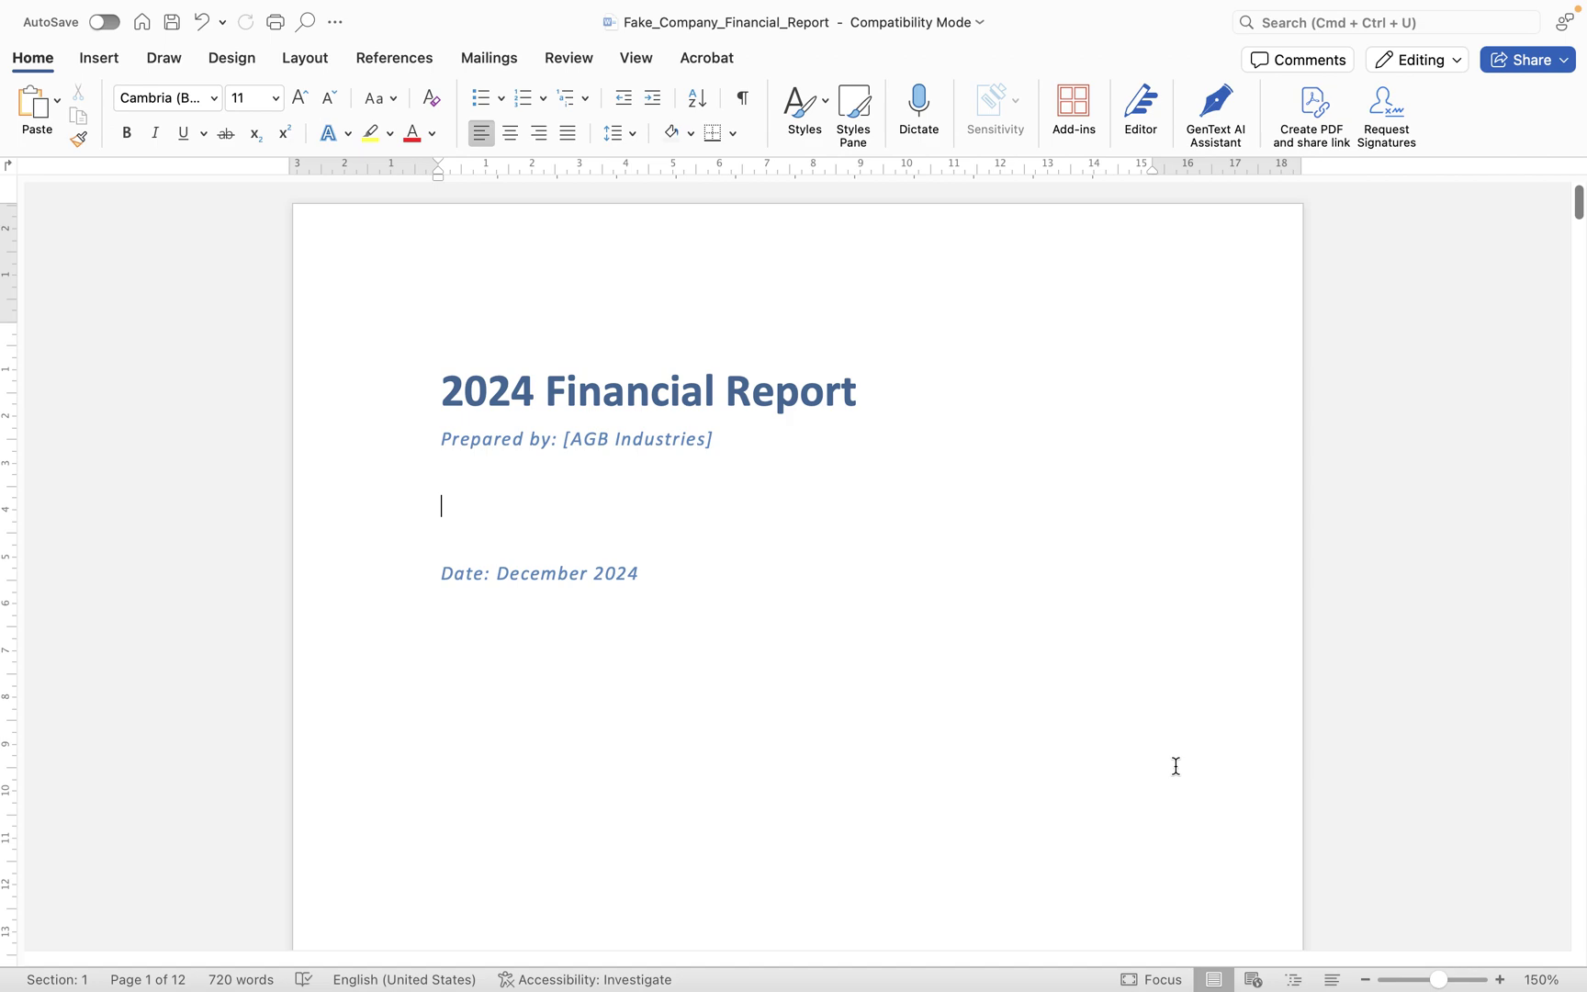
# - Enter header editing on the financial report's first page by double-clicking the top margin
pyautogui.scroll(-20, 1194, 648)
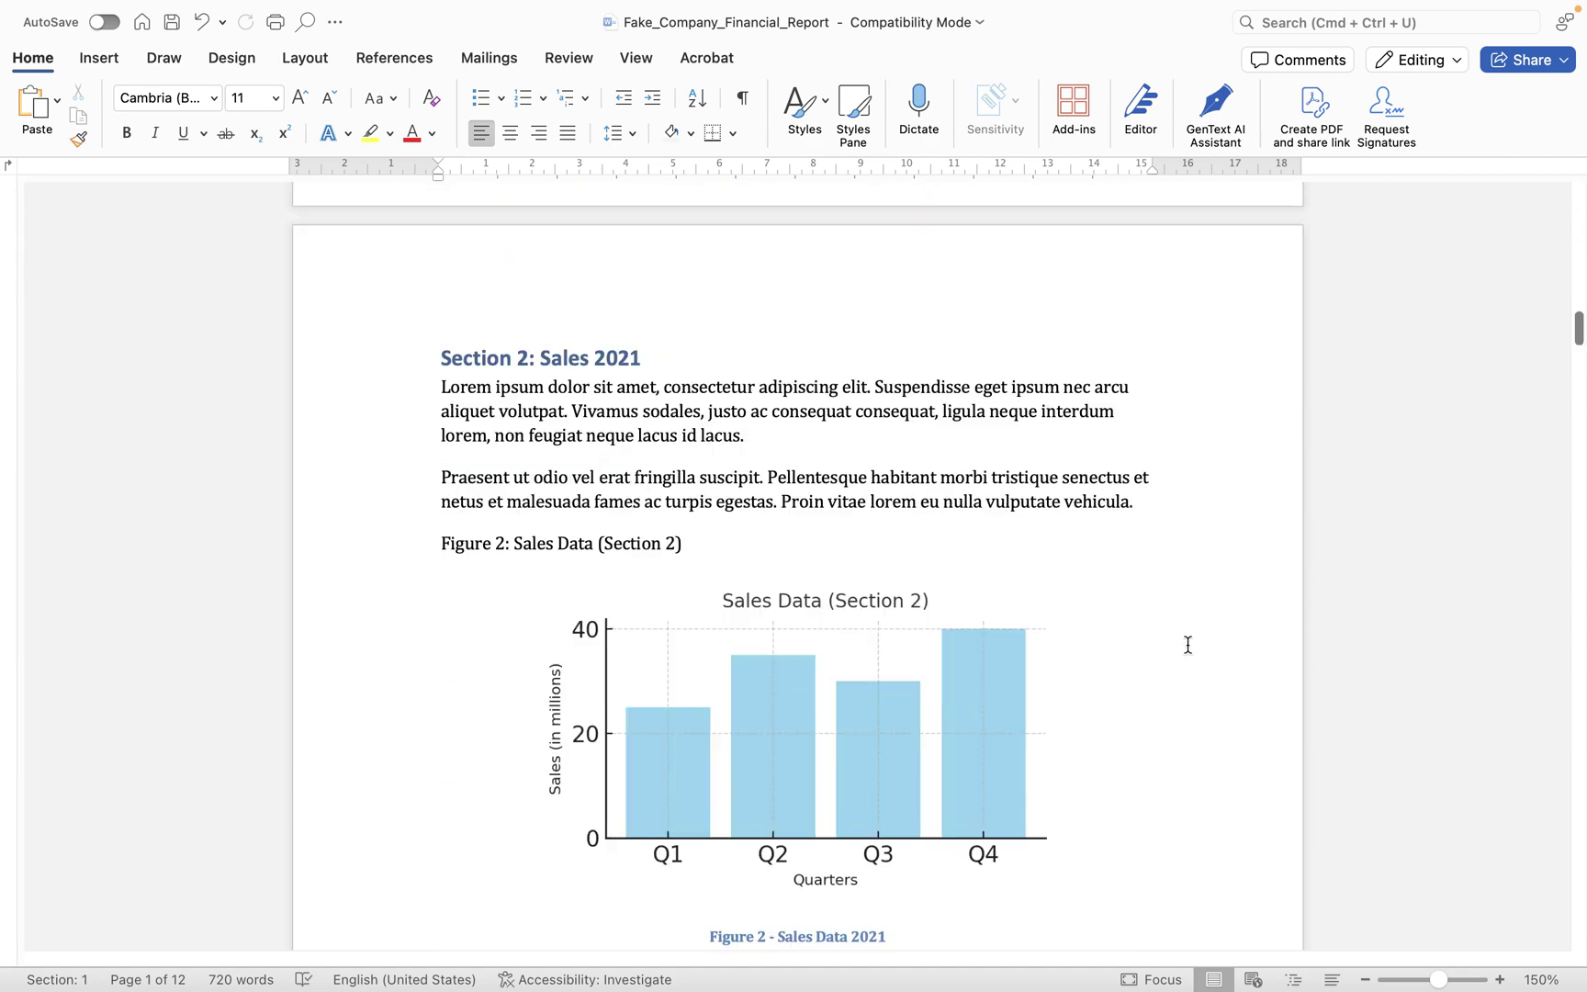
pyautogui.scroll(-15, 1188, 645)
pyautogui.scroll(-5, 1187, 645)
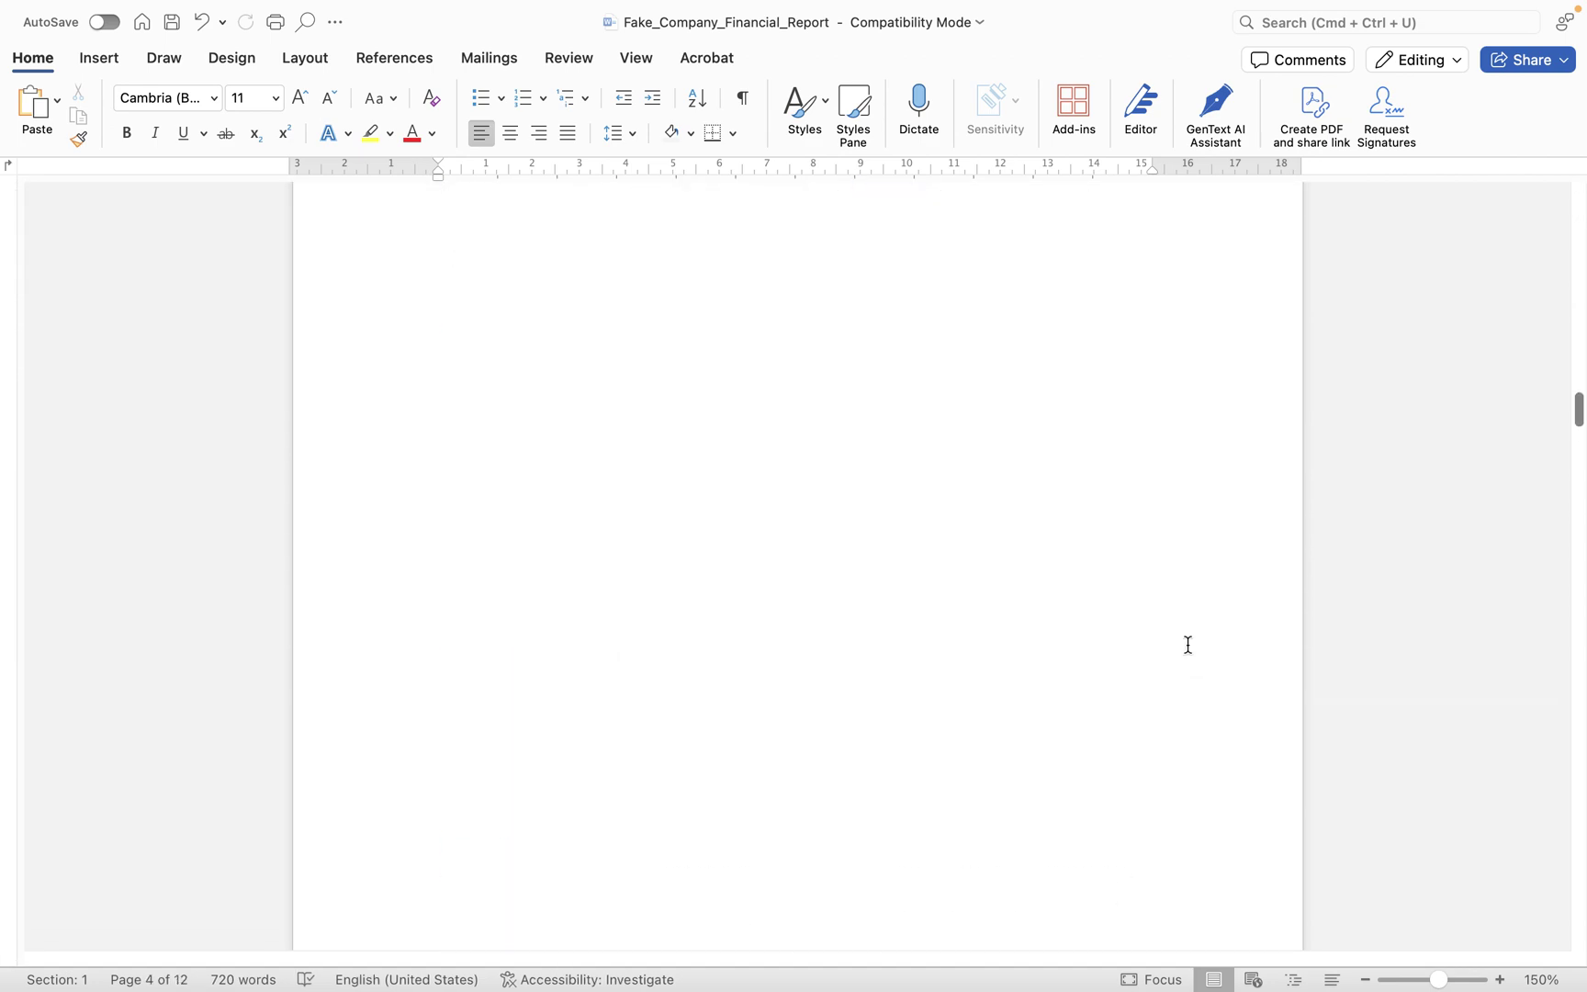
pyautogui.scroll(20, 1187, 645)
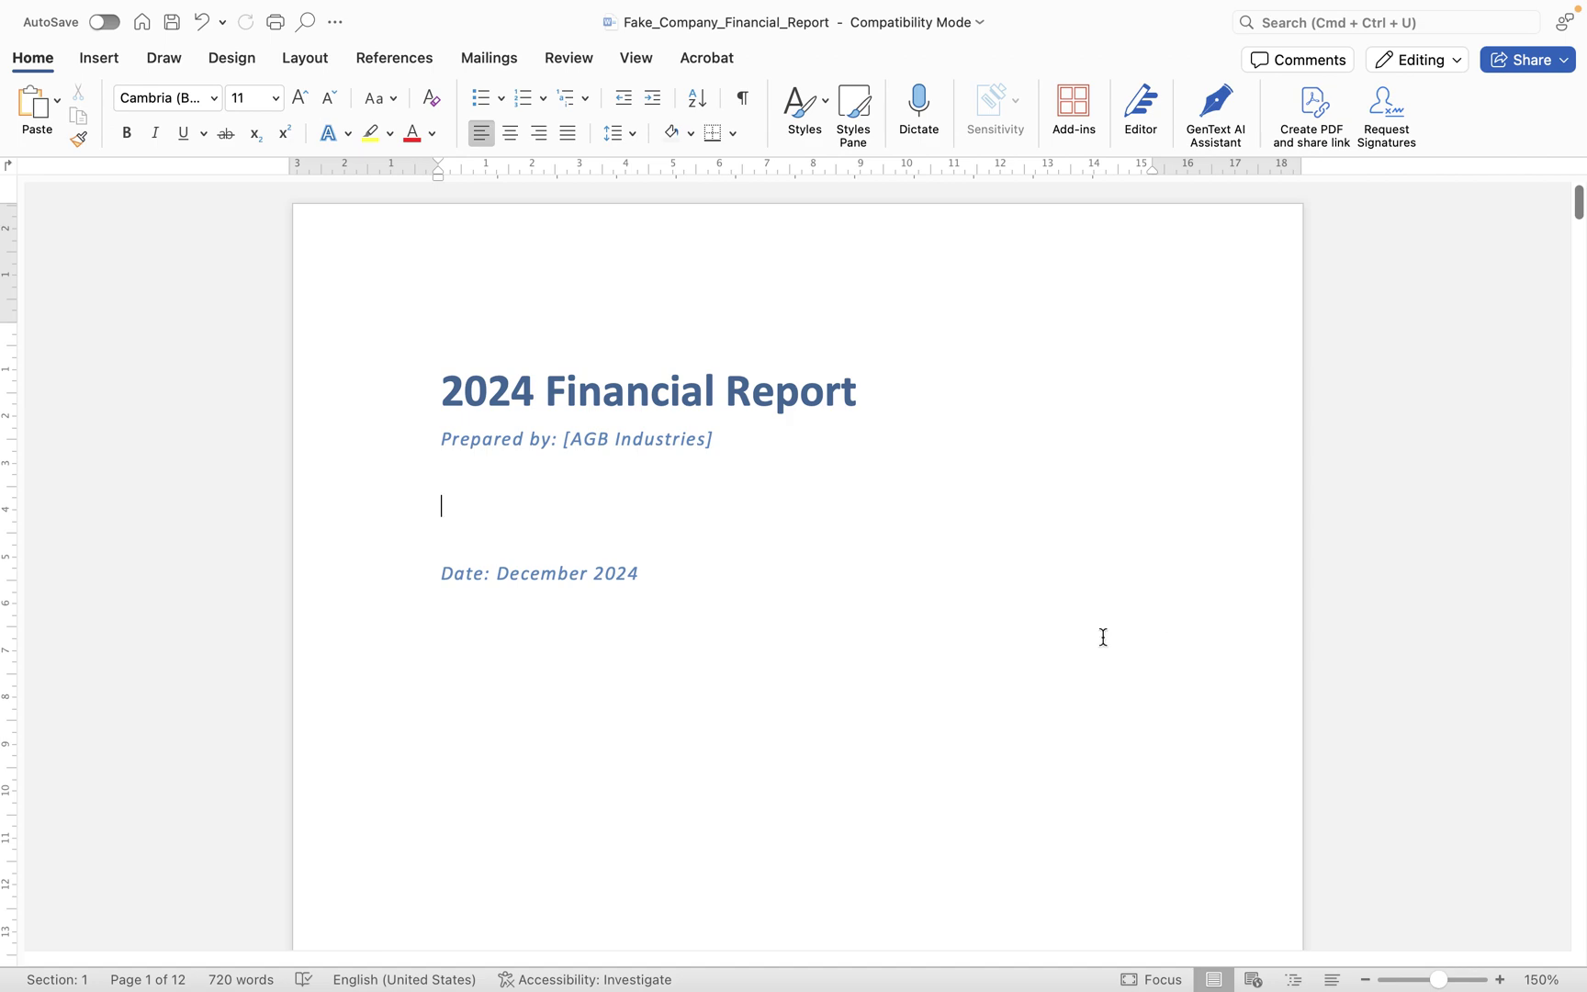
pyautogui.scroll(-20, 754, 553)
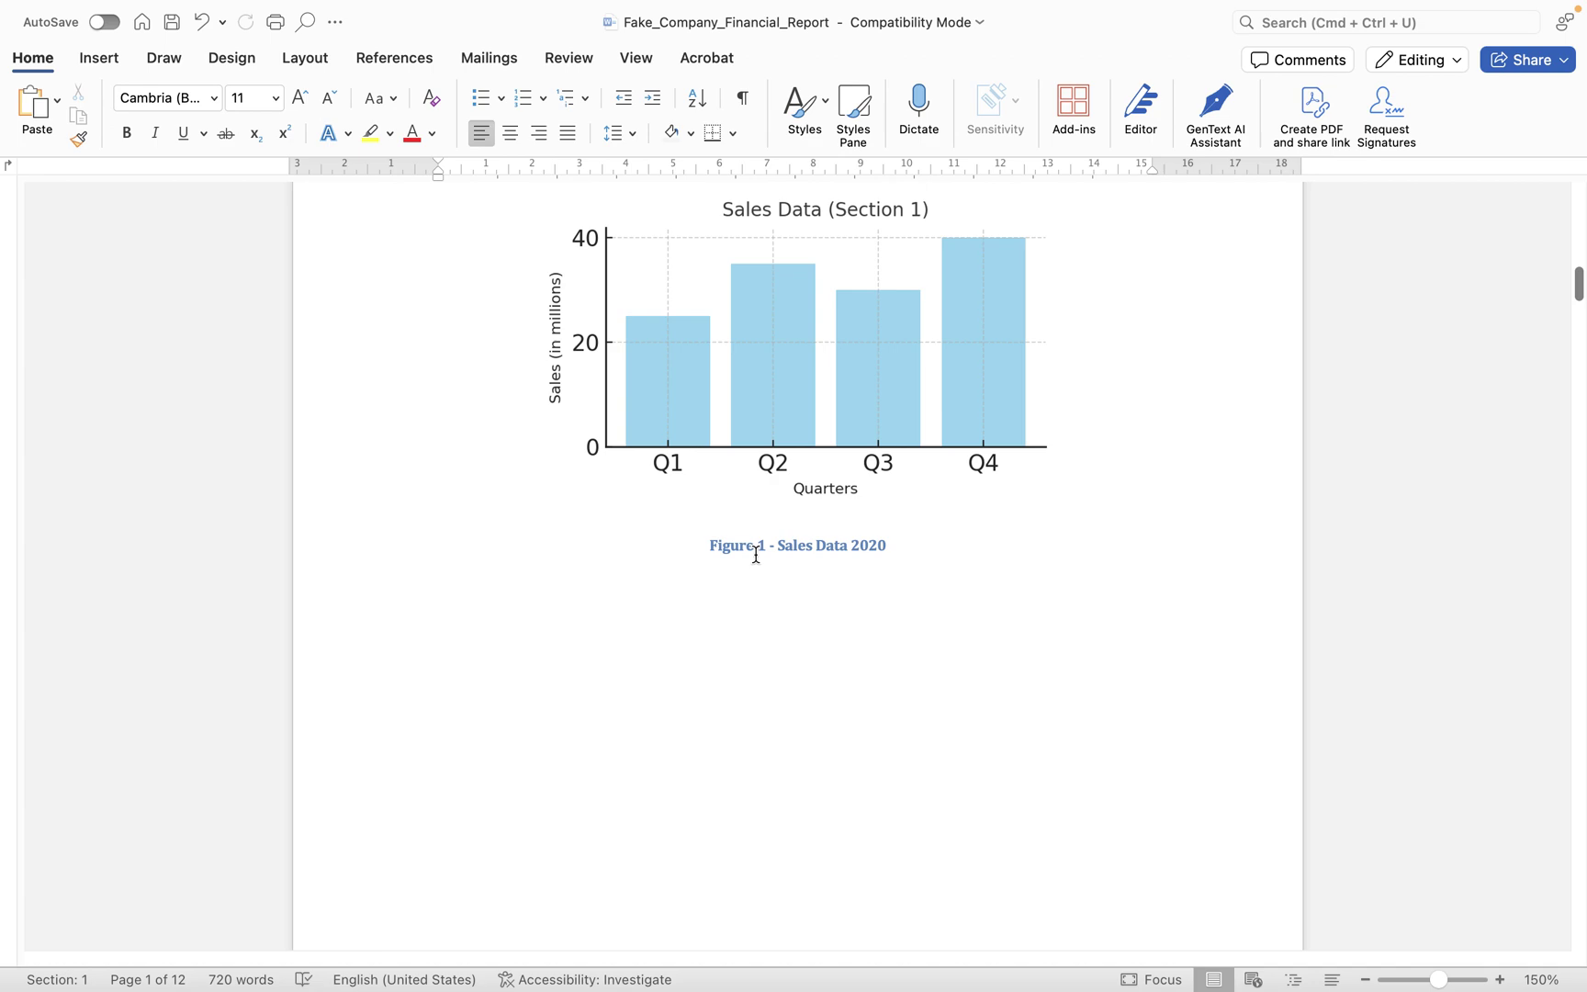
pyautogui.scroll(20, 756, 554)
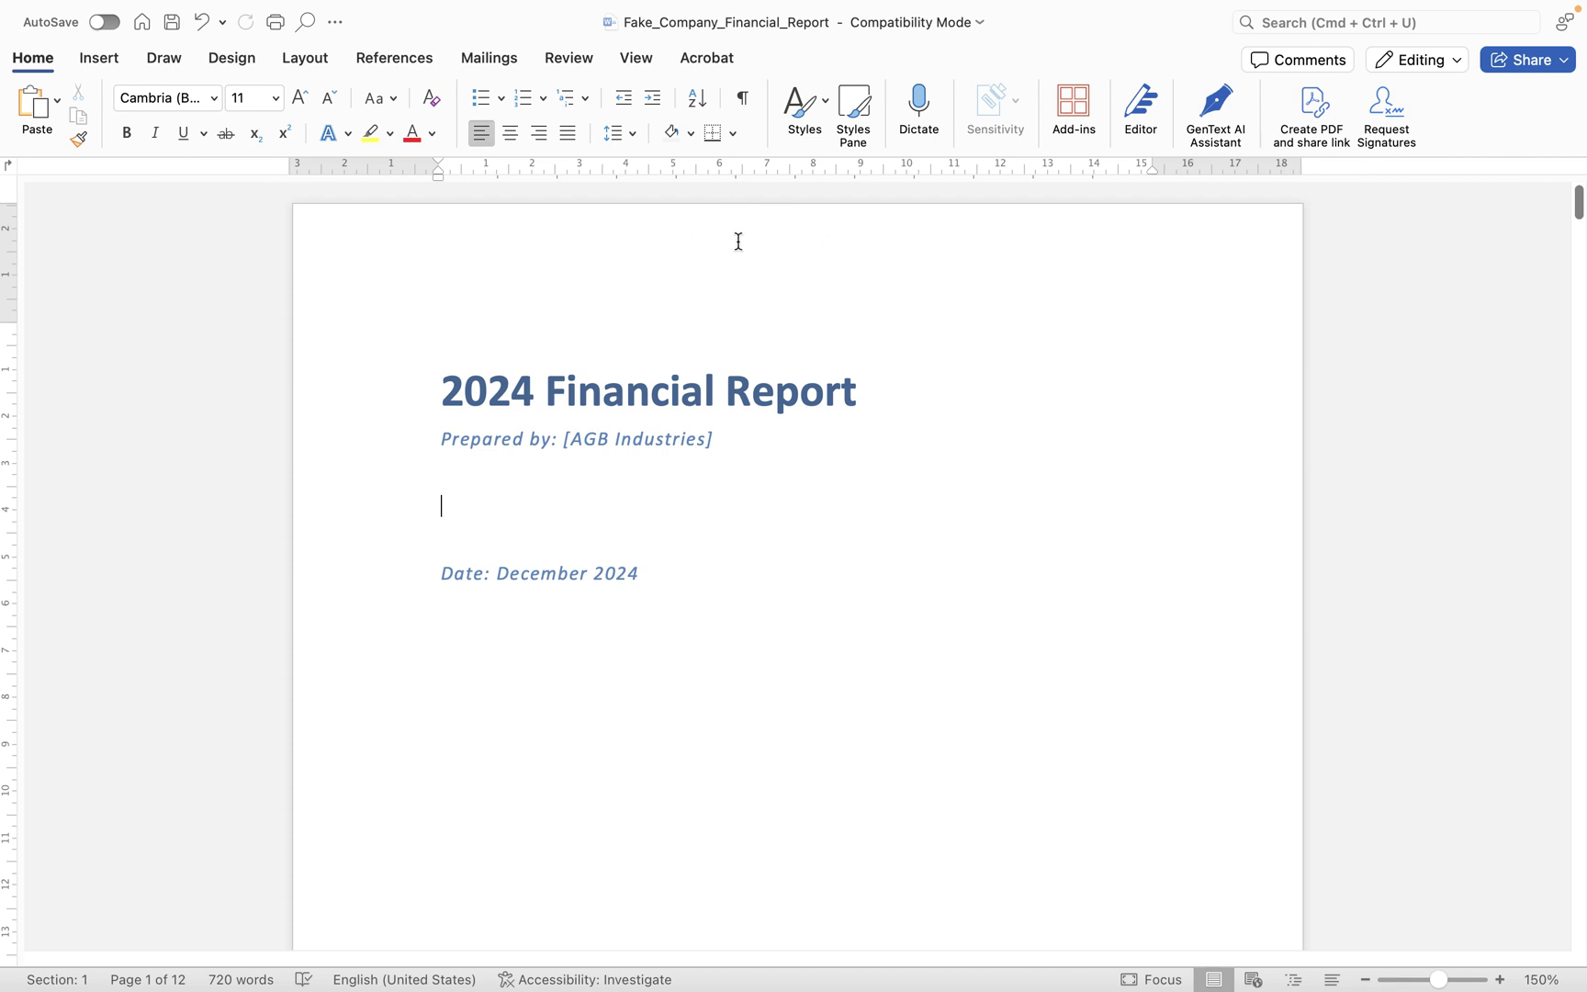
pyautogui.rightClick(736, 246)
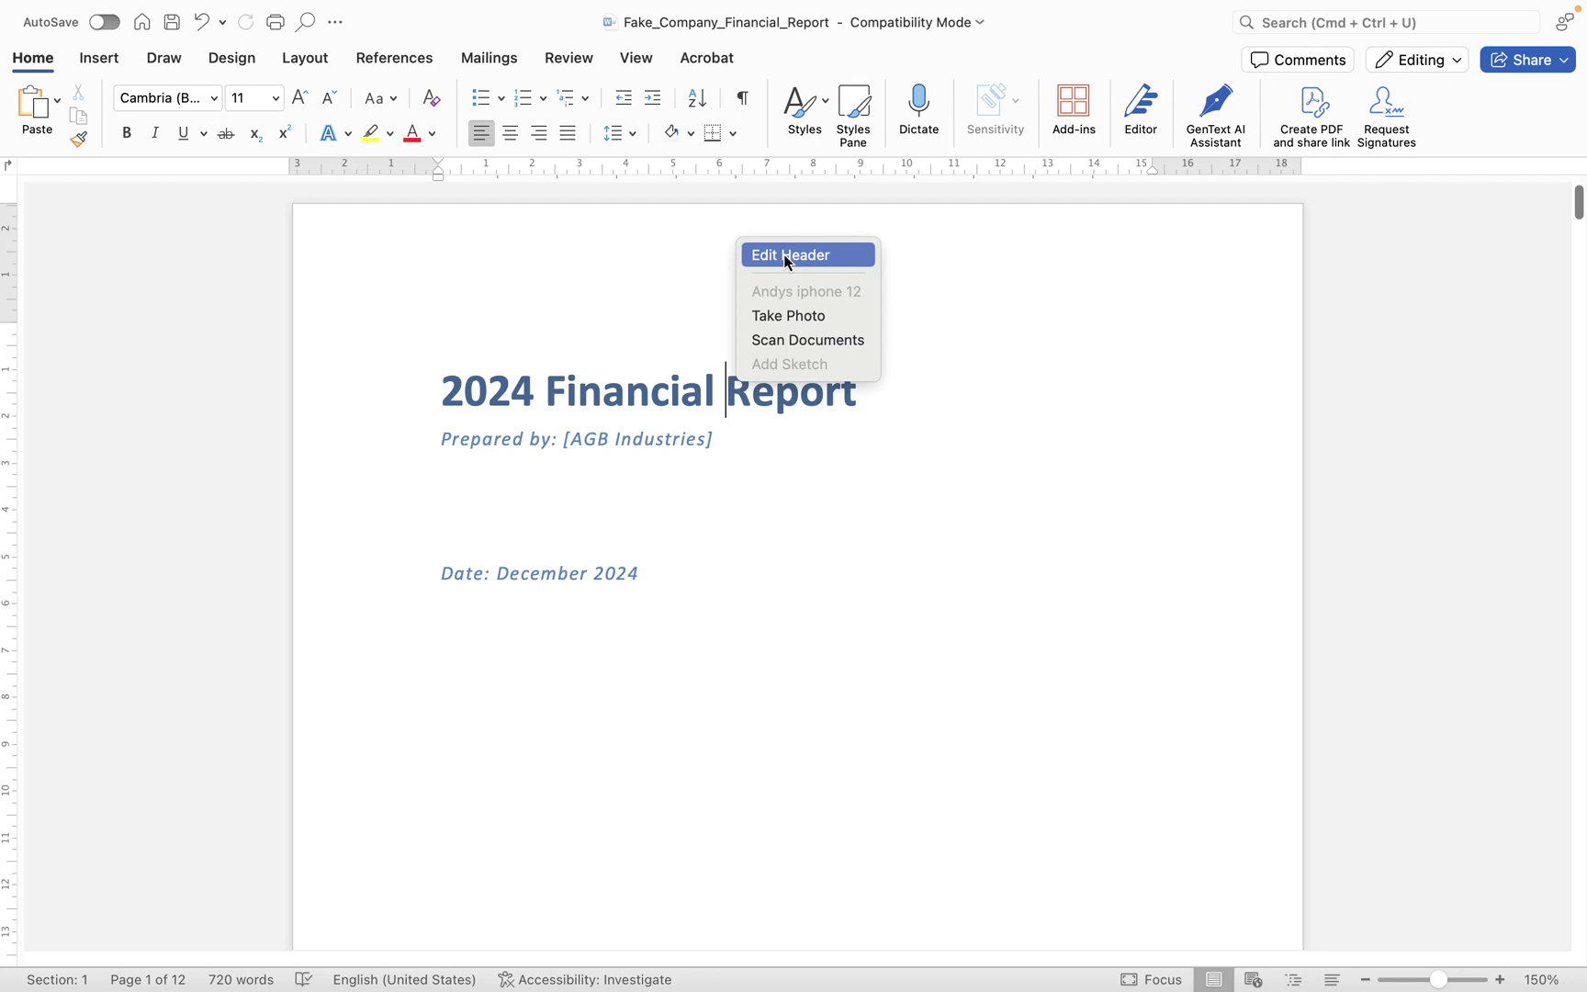
pyautogui.click(682, 248)
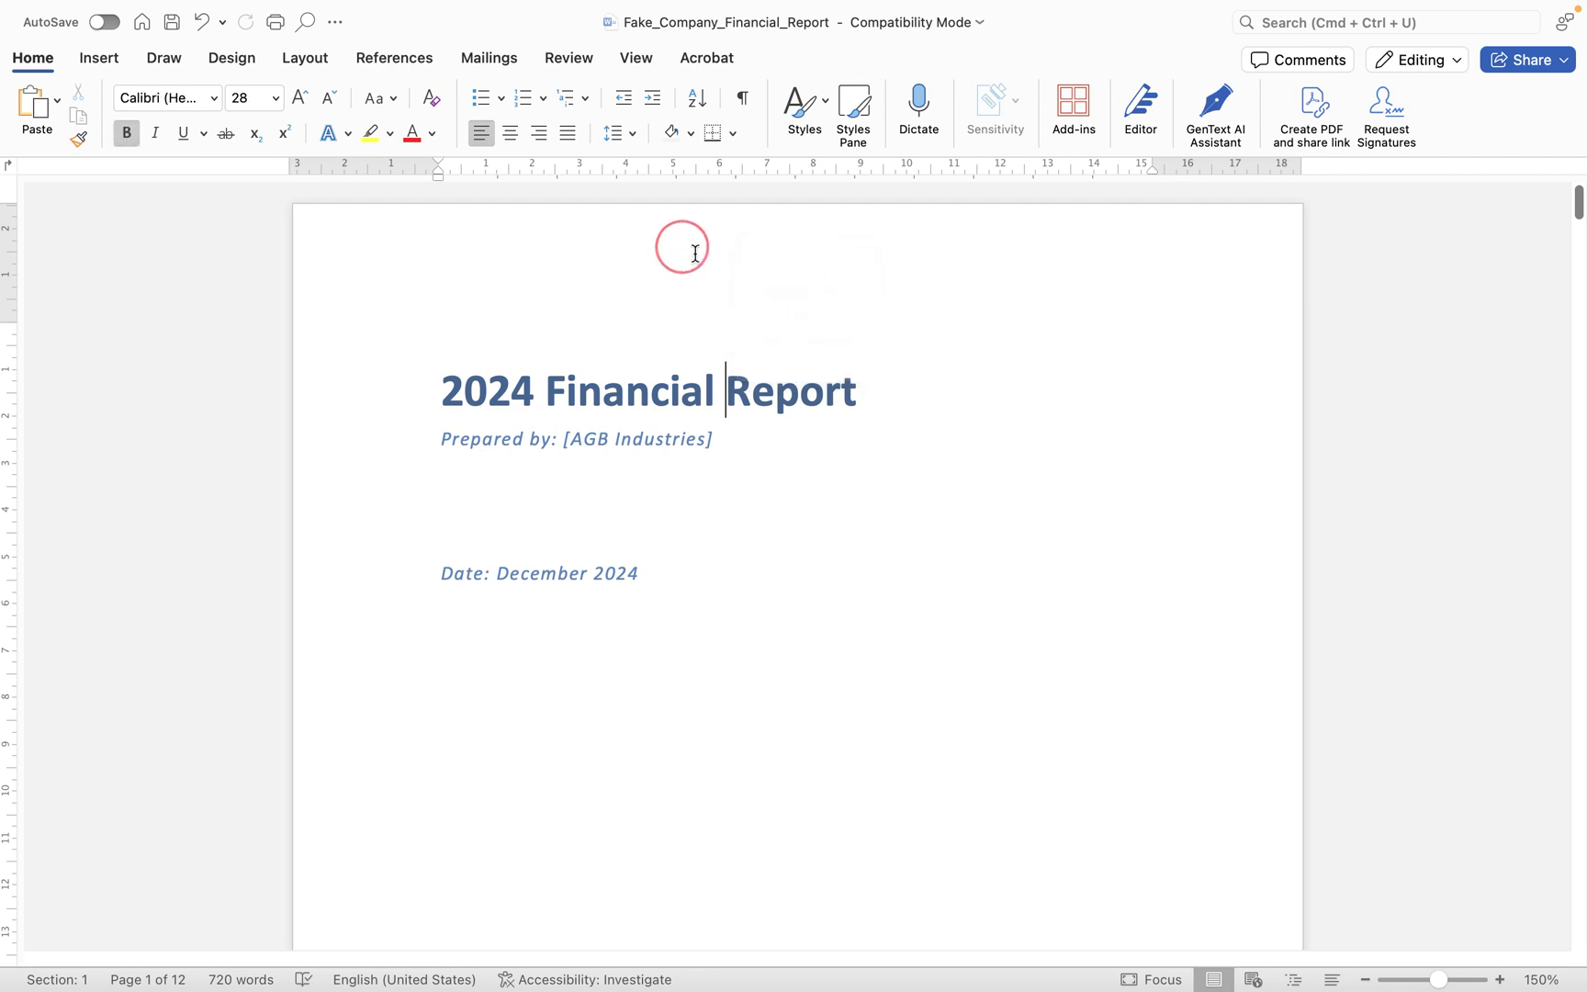
pyautogui.doubleClick(694, 252)
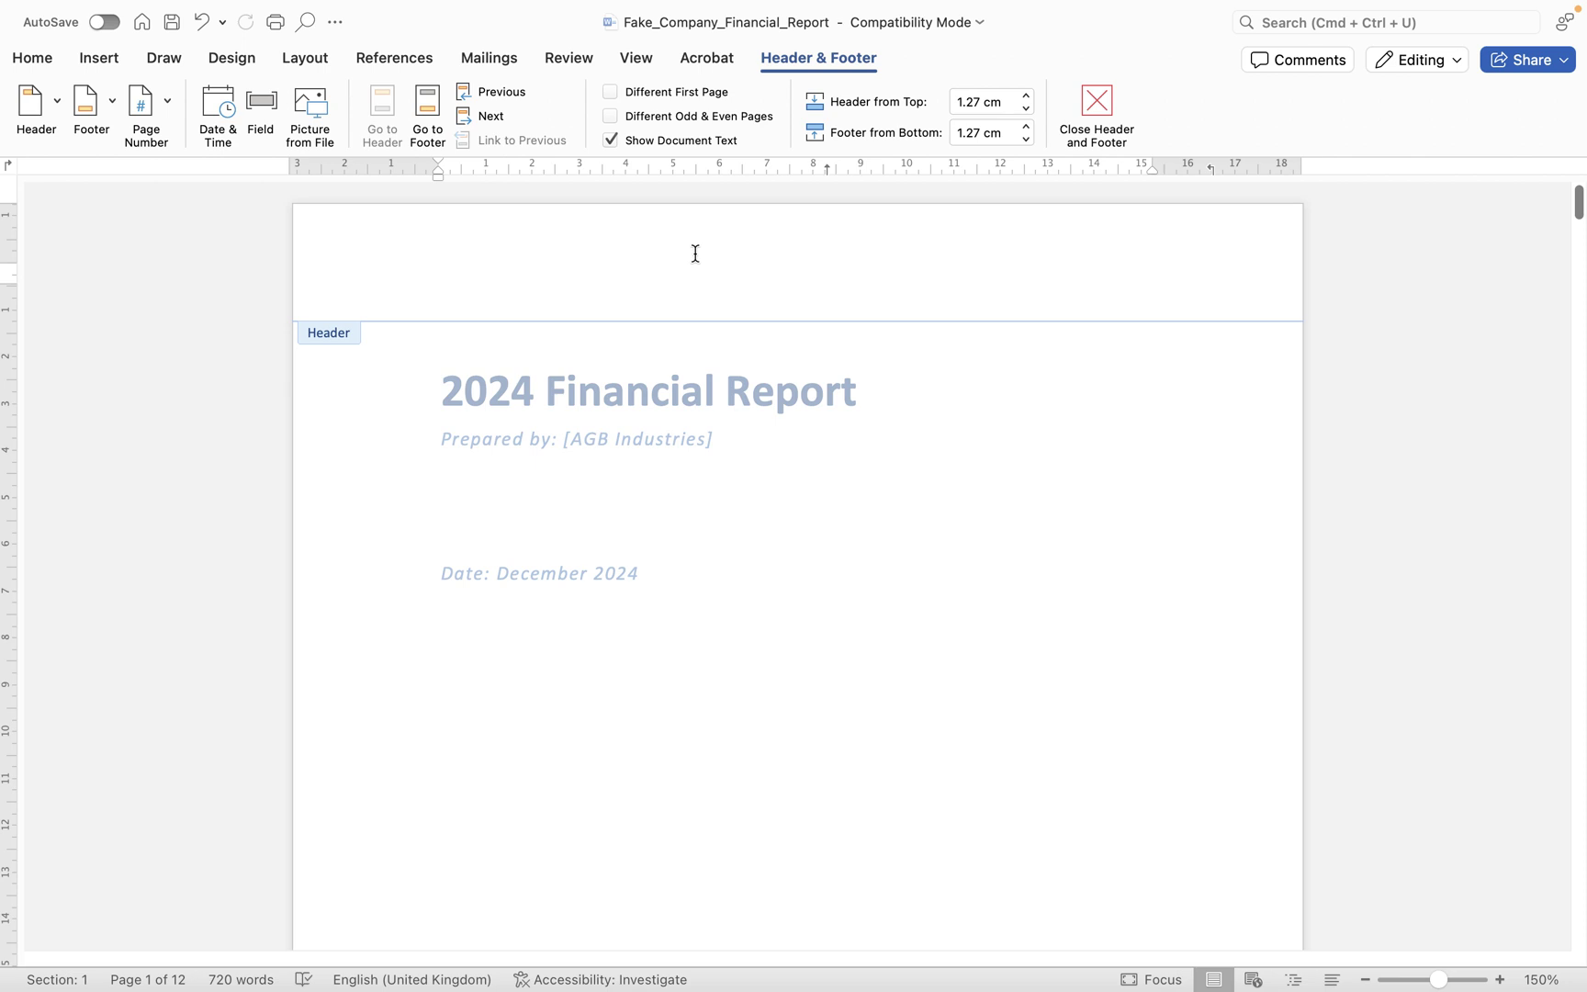
# - Browse the Header gallery's built-in designs, including Blank, Austin, Badge and Banded
pyautogui.click(55, 104)
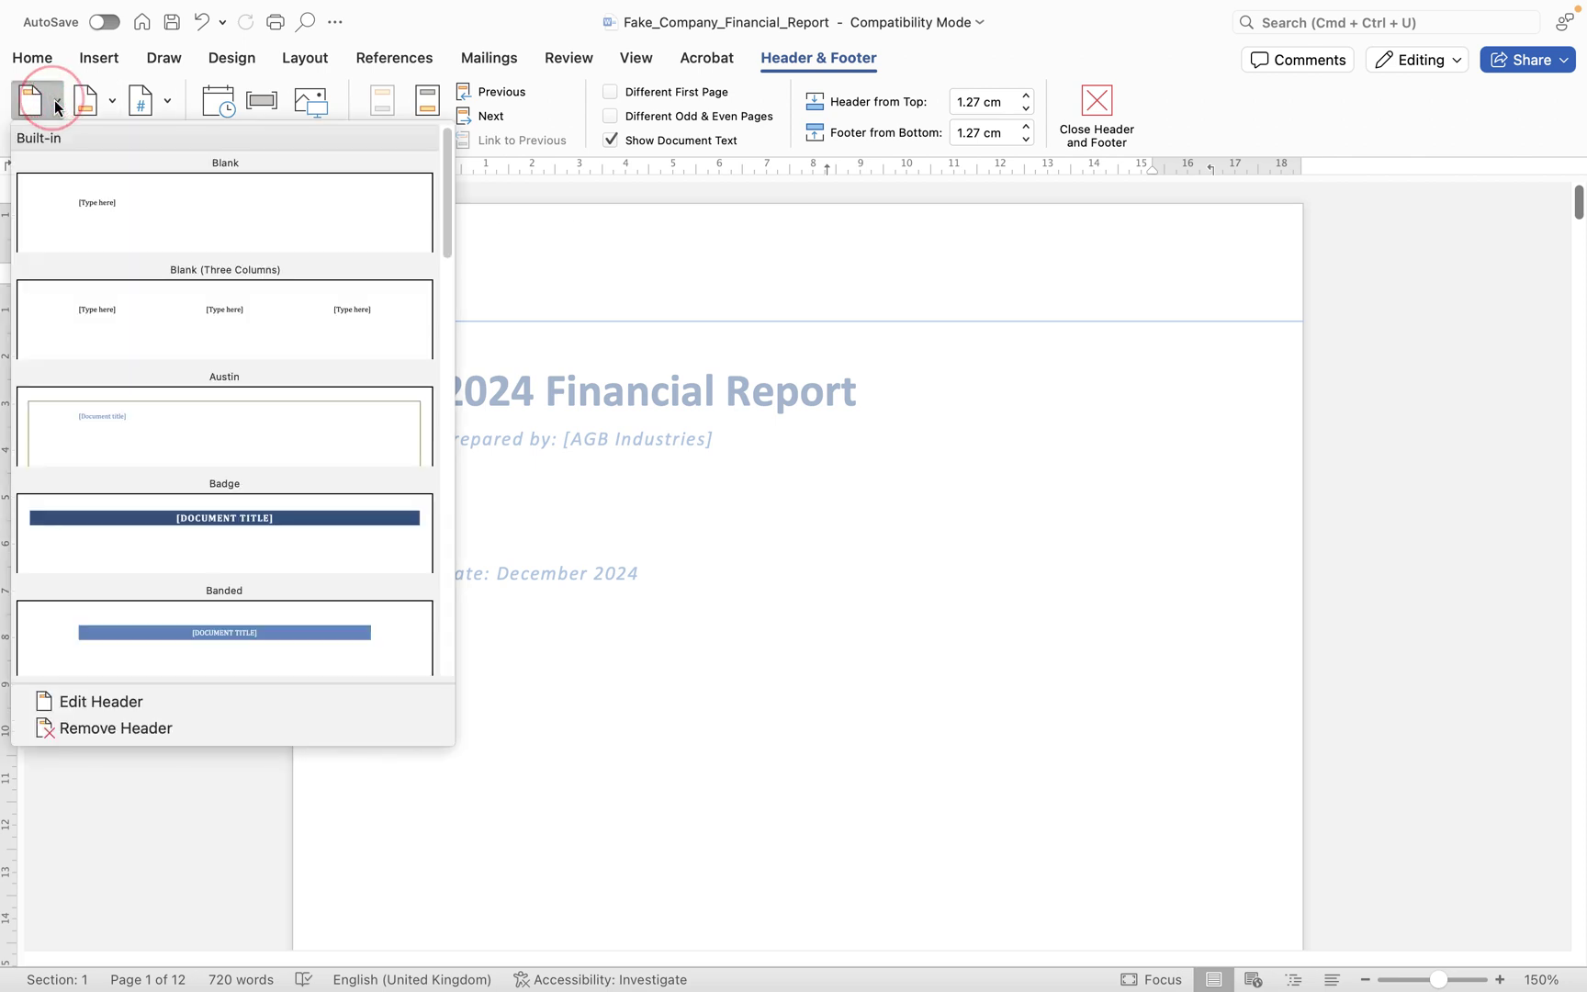
pyautogui.click(54, 100)
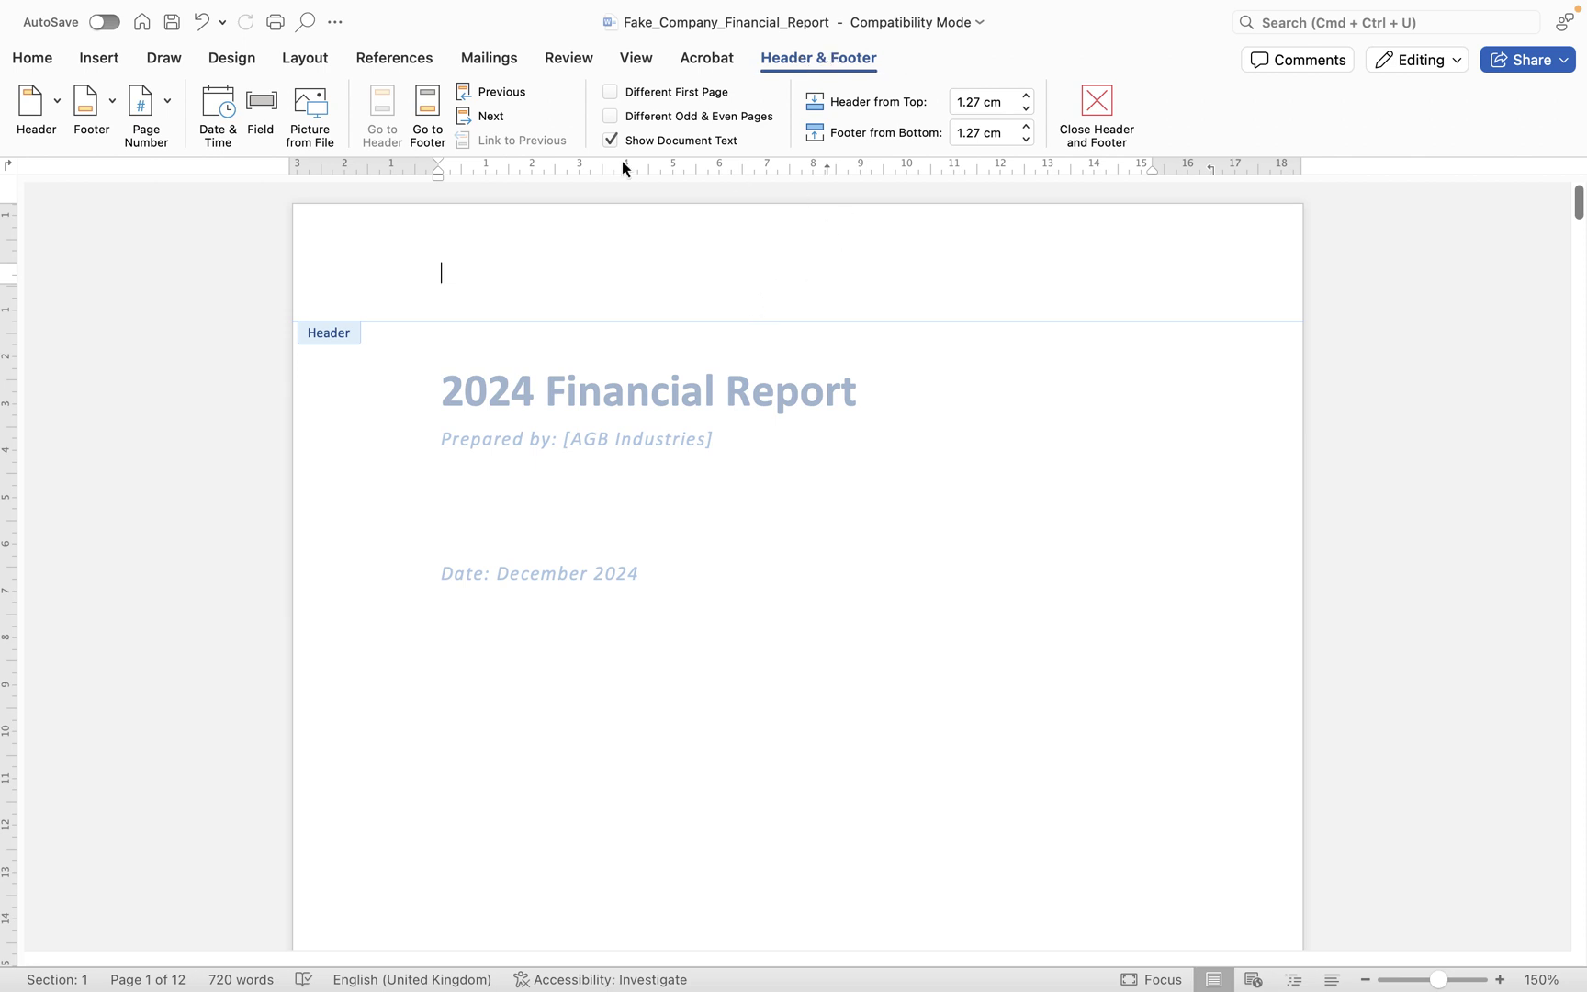
pyautogui.click(53, 108)
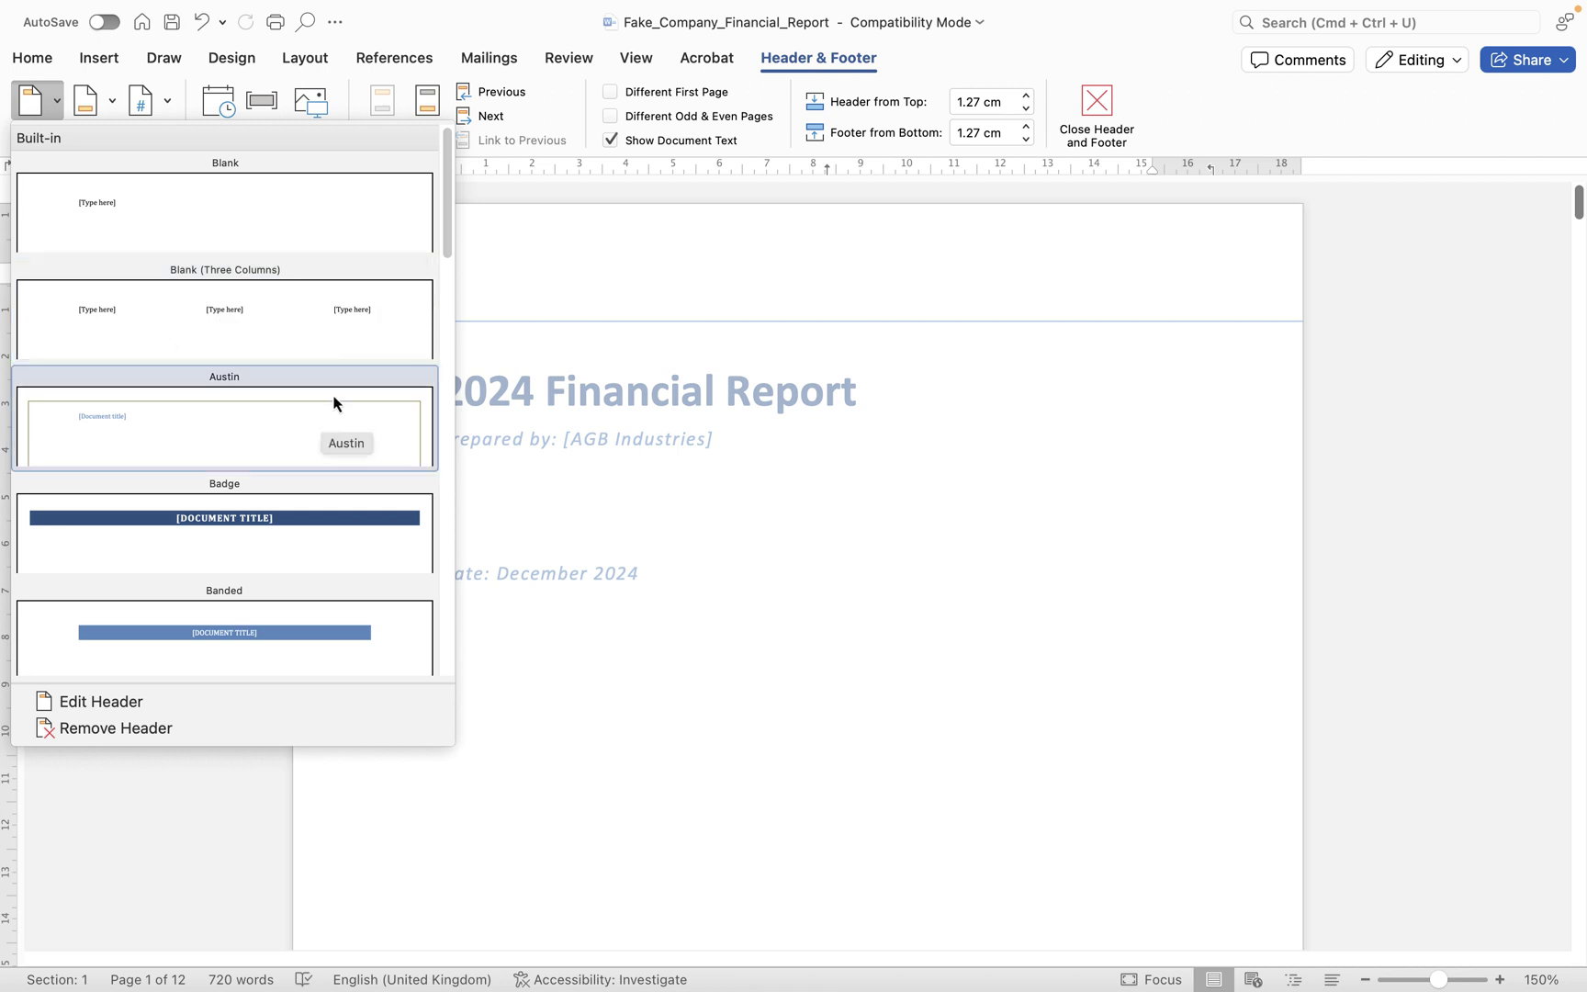
pyautogui.scroll(-2, 318, 519)
pyautogui.scroll(-2, 317, 522)
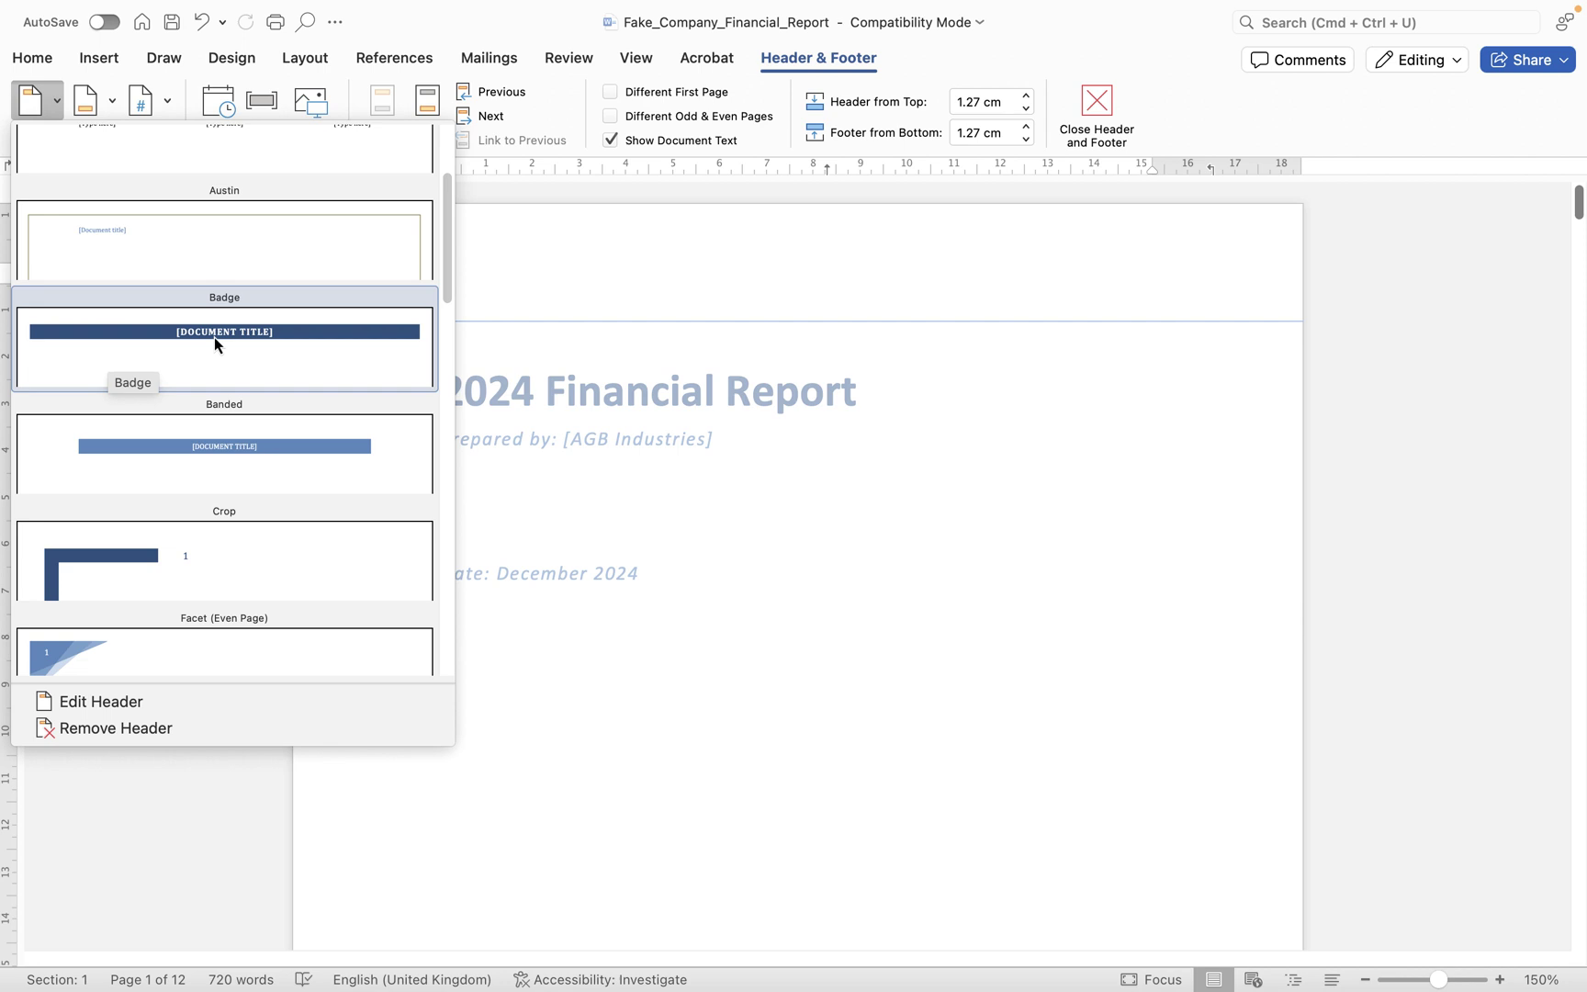
pyautogui.scroll(-10, 215, 345)
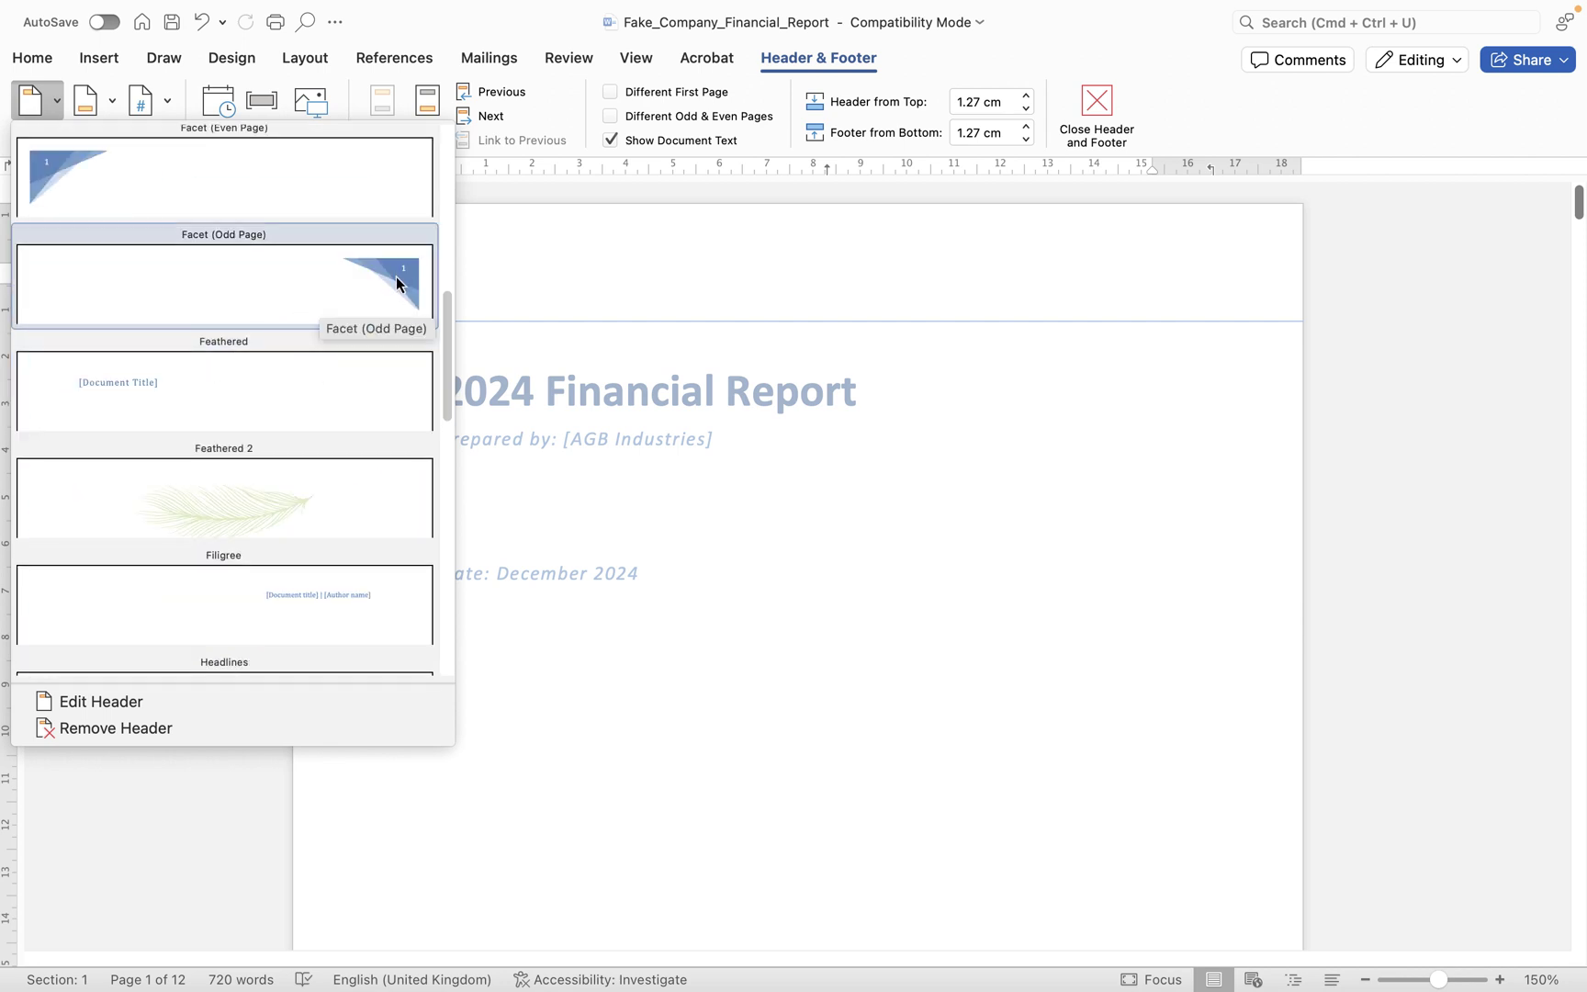
pyautogui.scroll(-3, 378, 329)
pyautogui.scroll(-1, 276, 410)
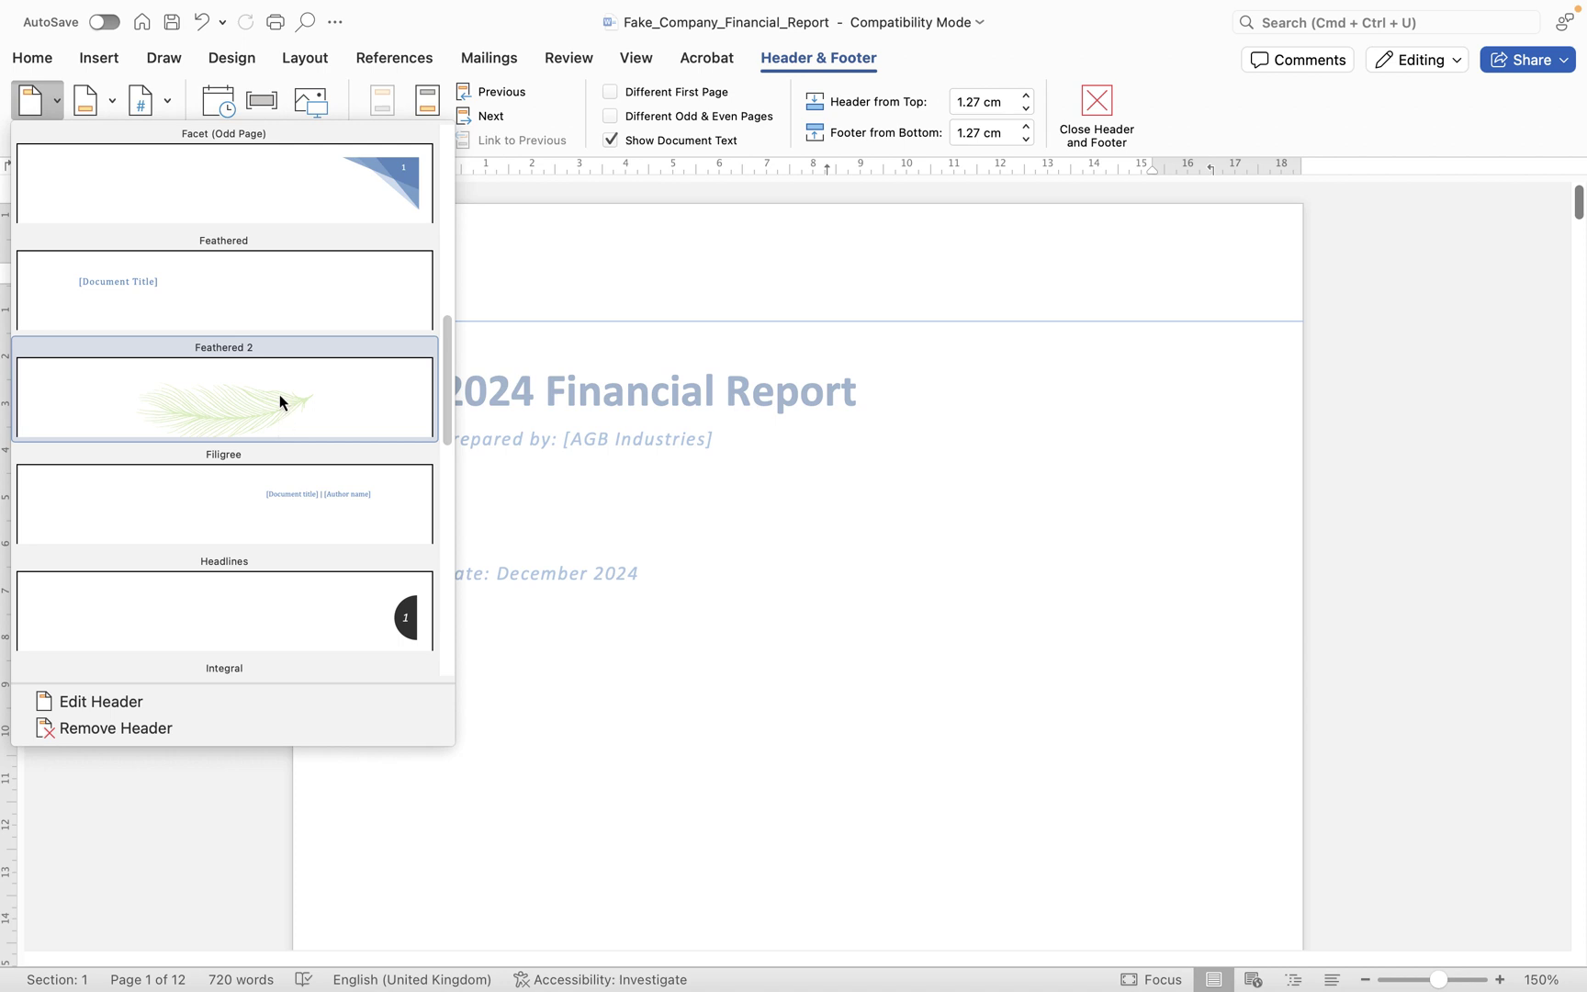
pyautogui.scroll(15, 280, 401)
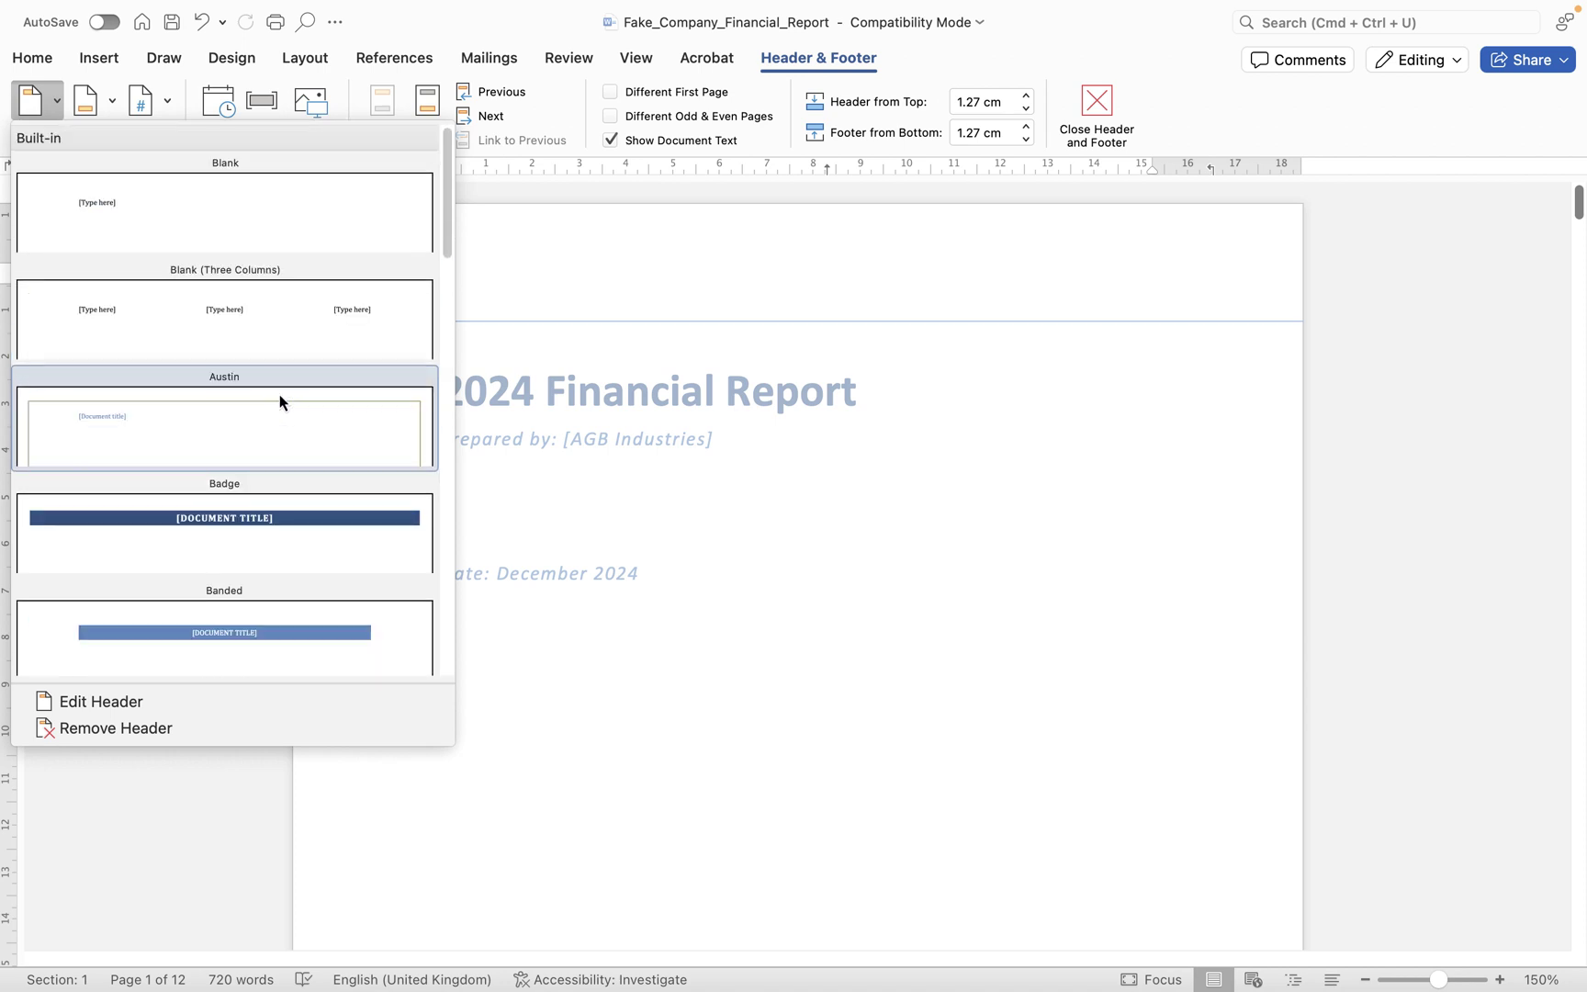
# - Insert the Blank header, replace its placeholder with '2024 Financial Report', and select that line
pyautogui.click(273, 219)
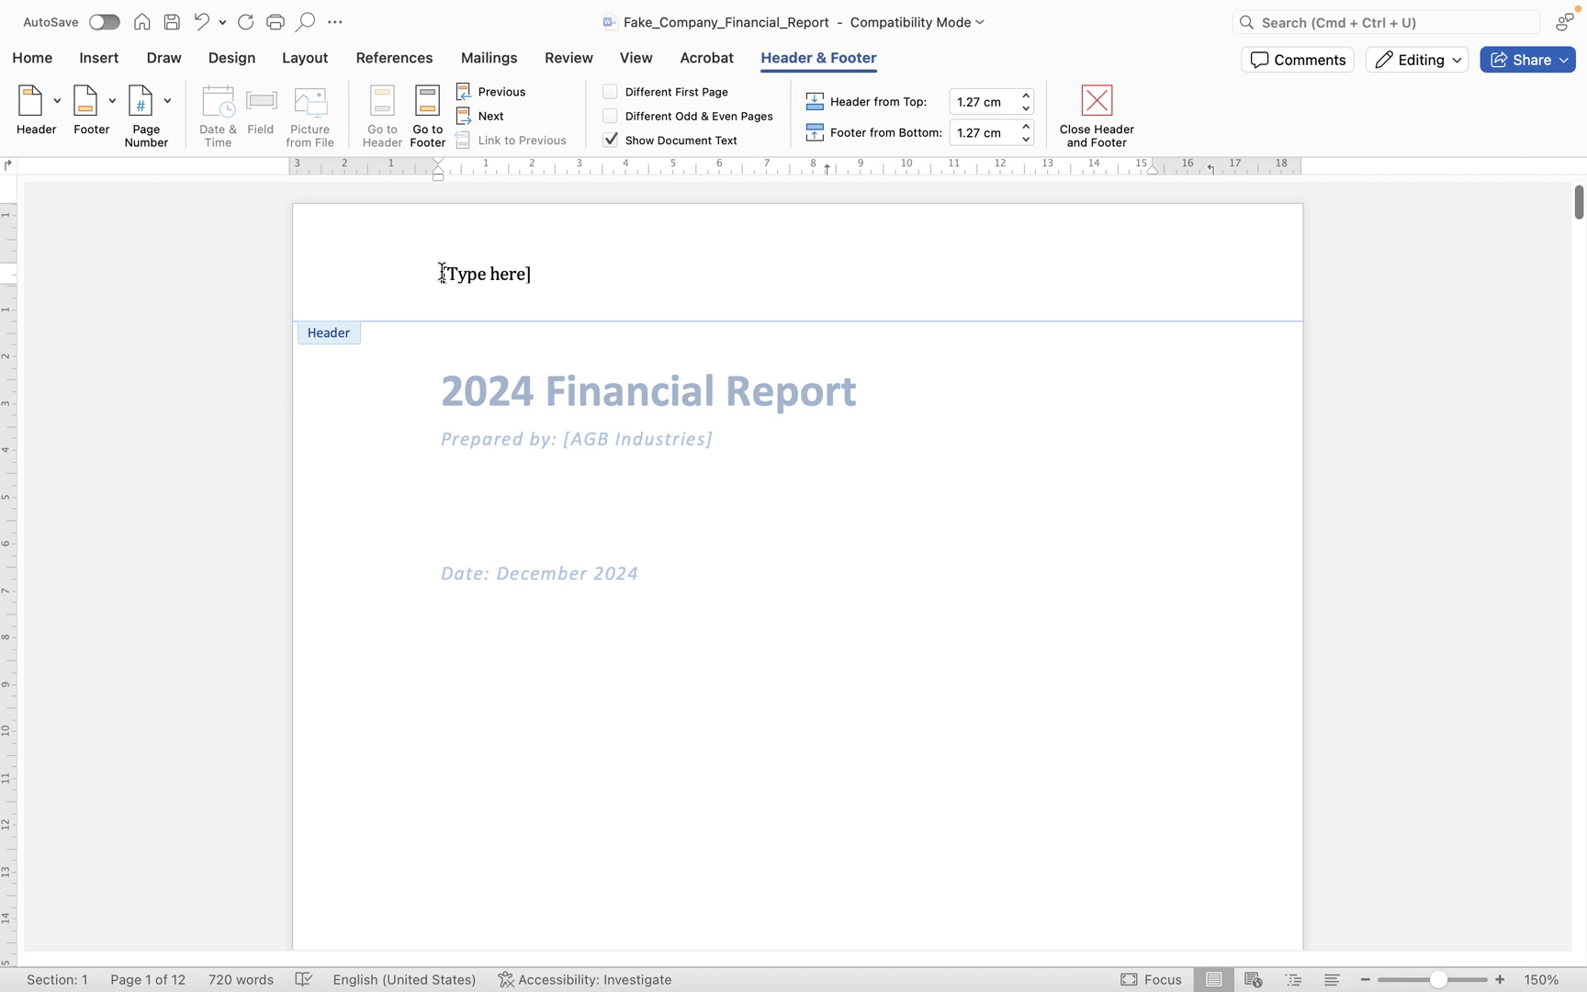
pyautogui.click(553, 273)
pyautogui.write('202')
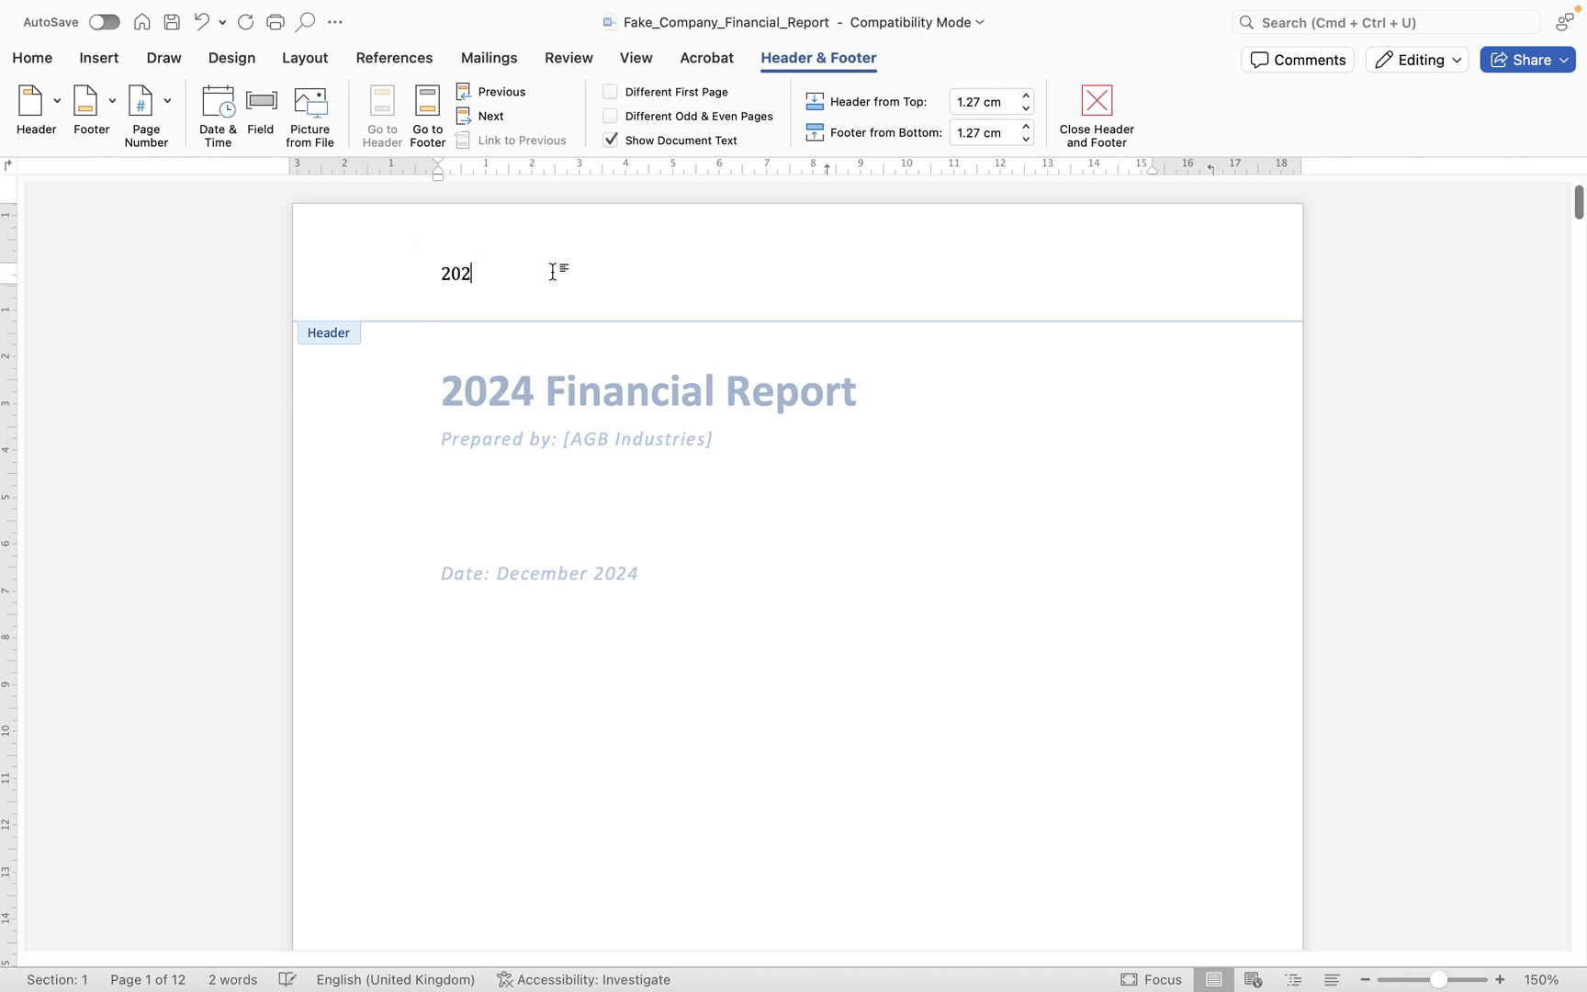
pyautogui.write('4 Financial Report')
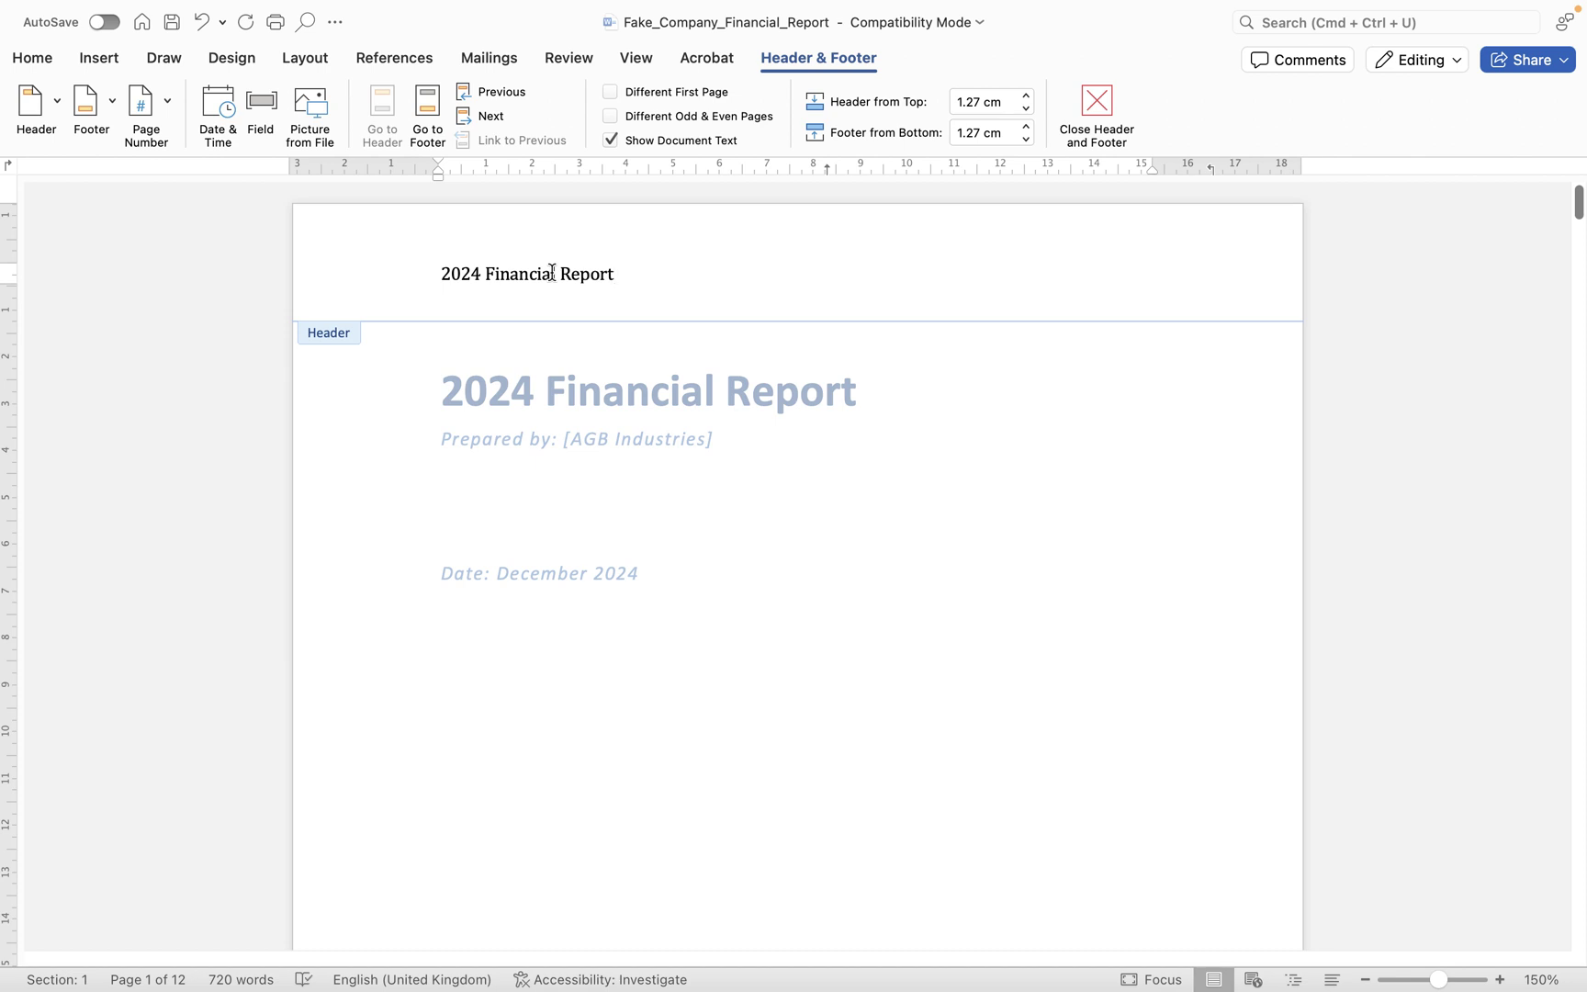
pyautogui.moveTo(714, 273); pyautogui.dragTo(424, 267)
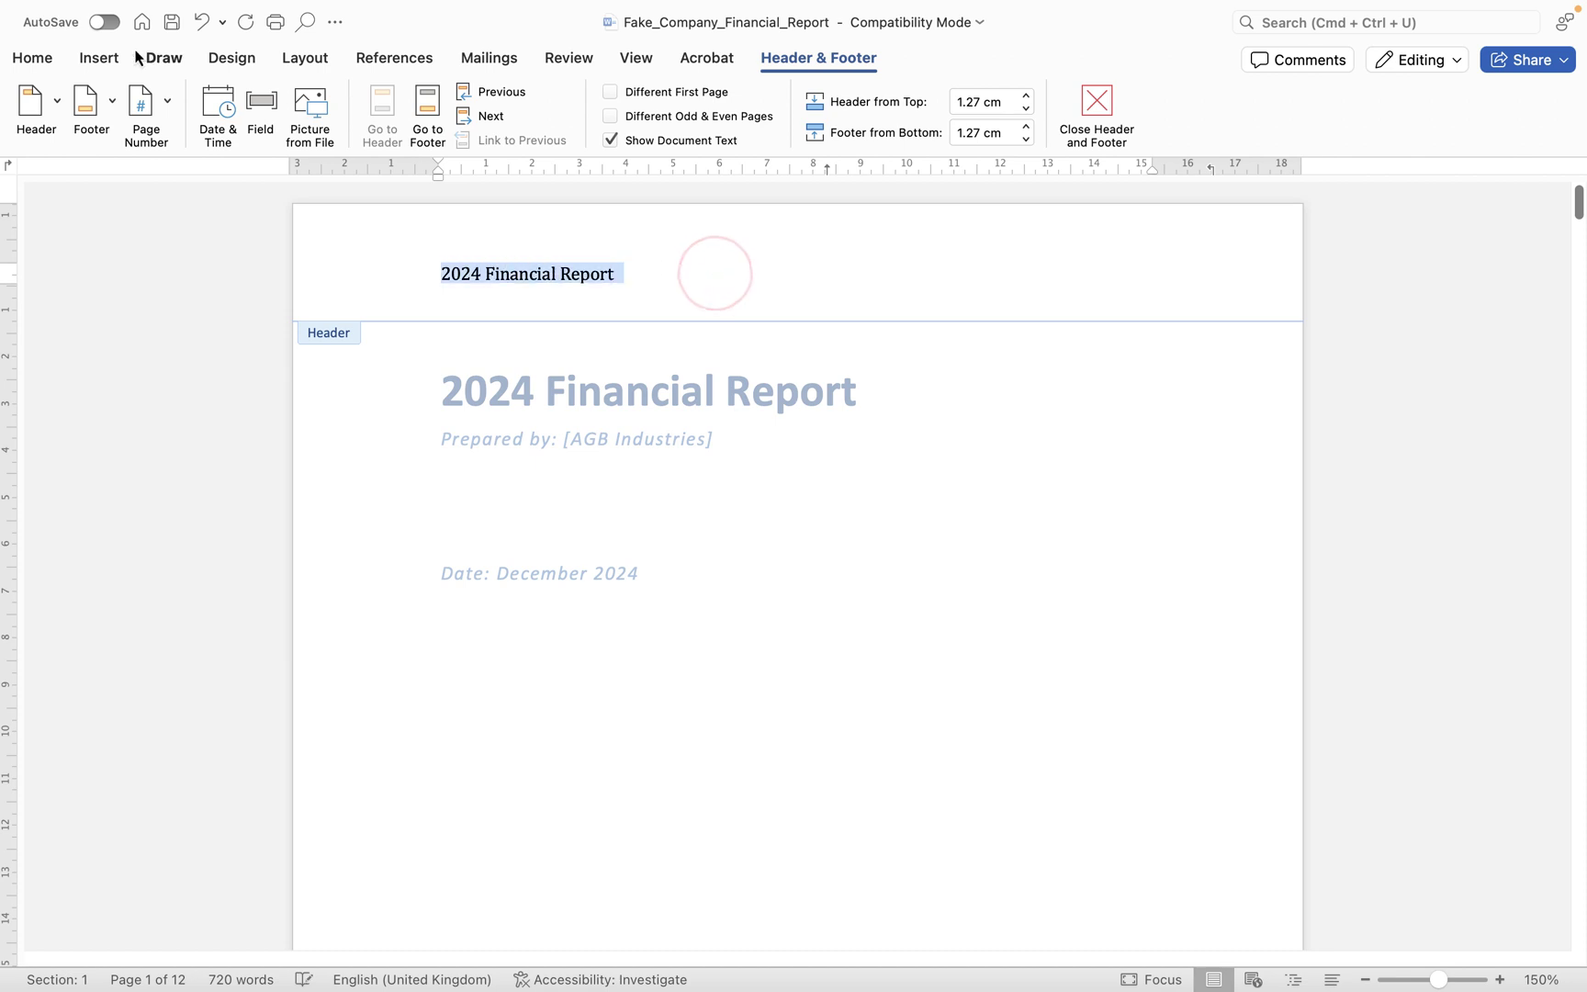
# - Apply the Intense Reference style from the Home Styles gallery to the '2024 Financial Report' header
pyautogui.click(32, 57)
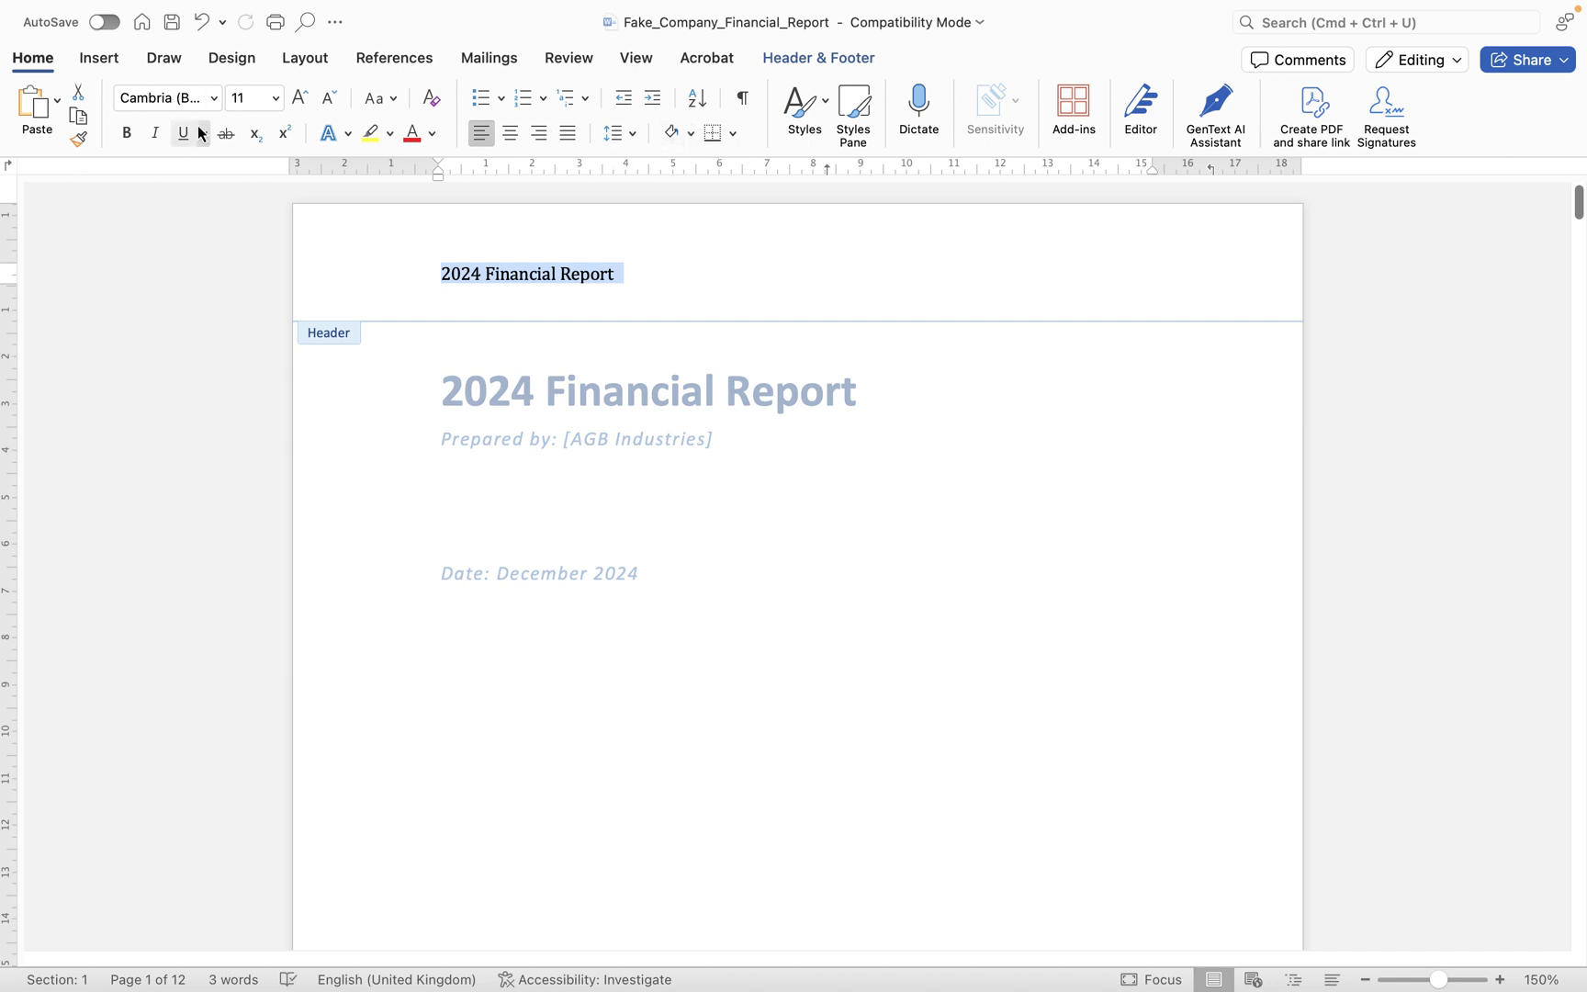
pyautogui.click(827, 111)
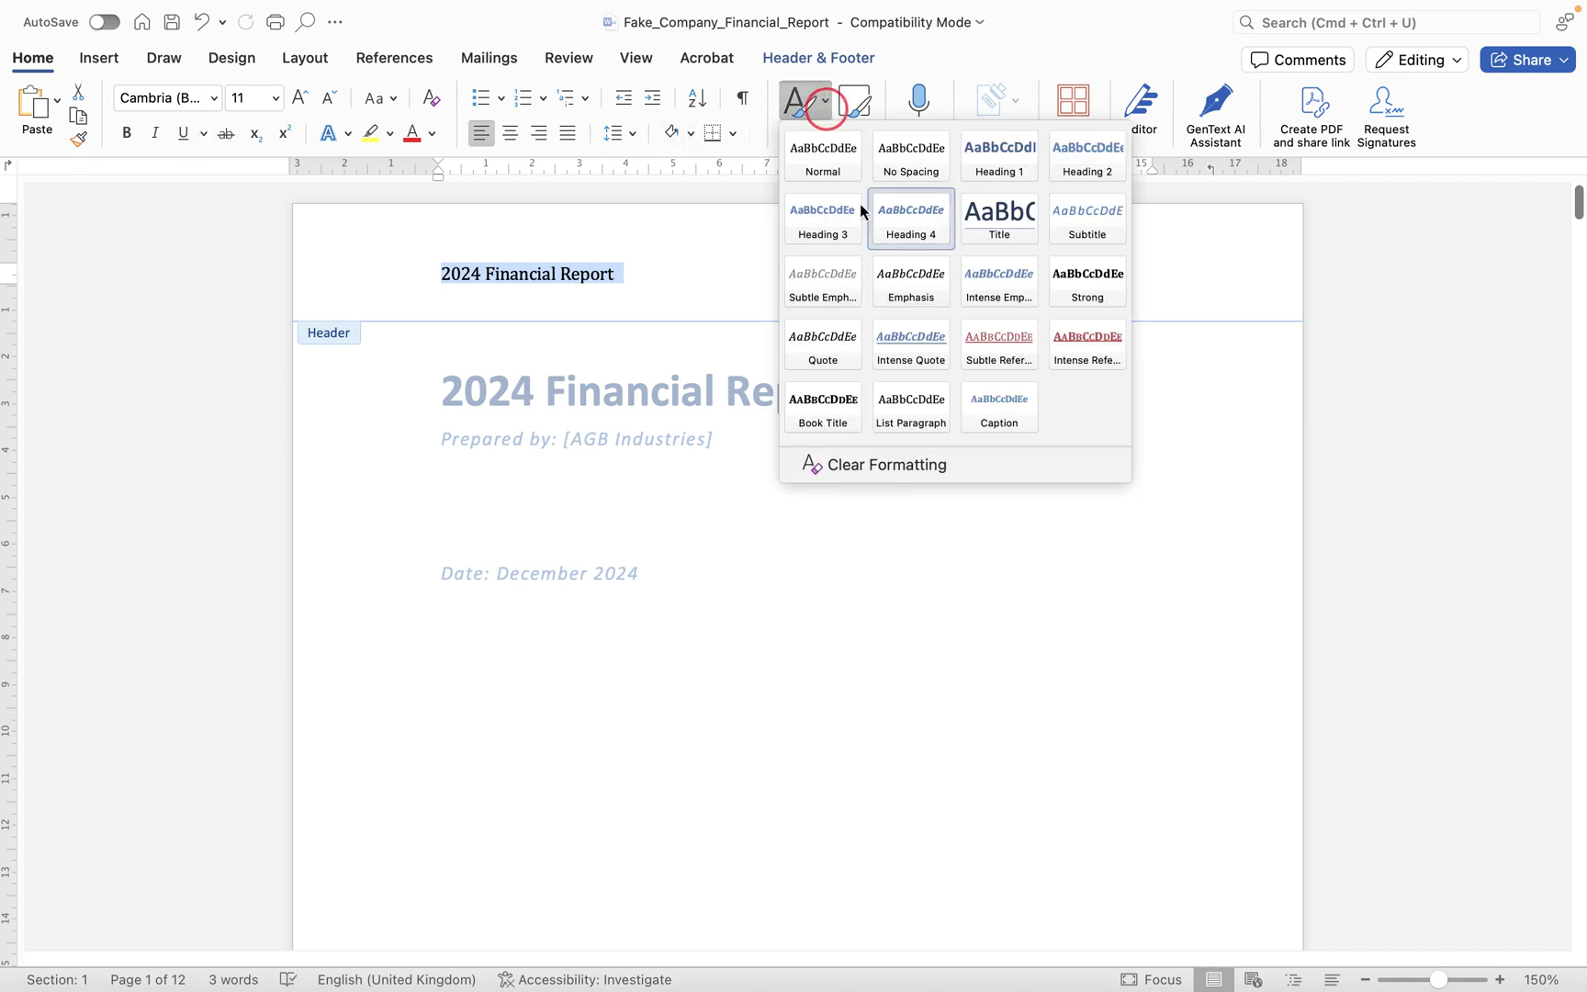
pyautogui.click(1074, 343)
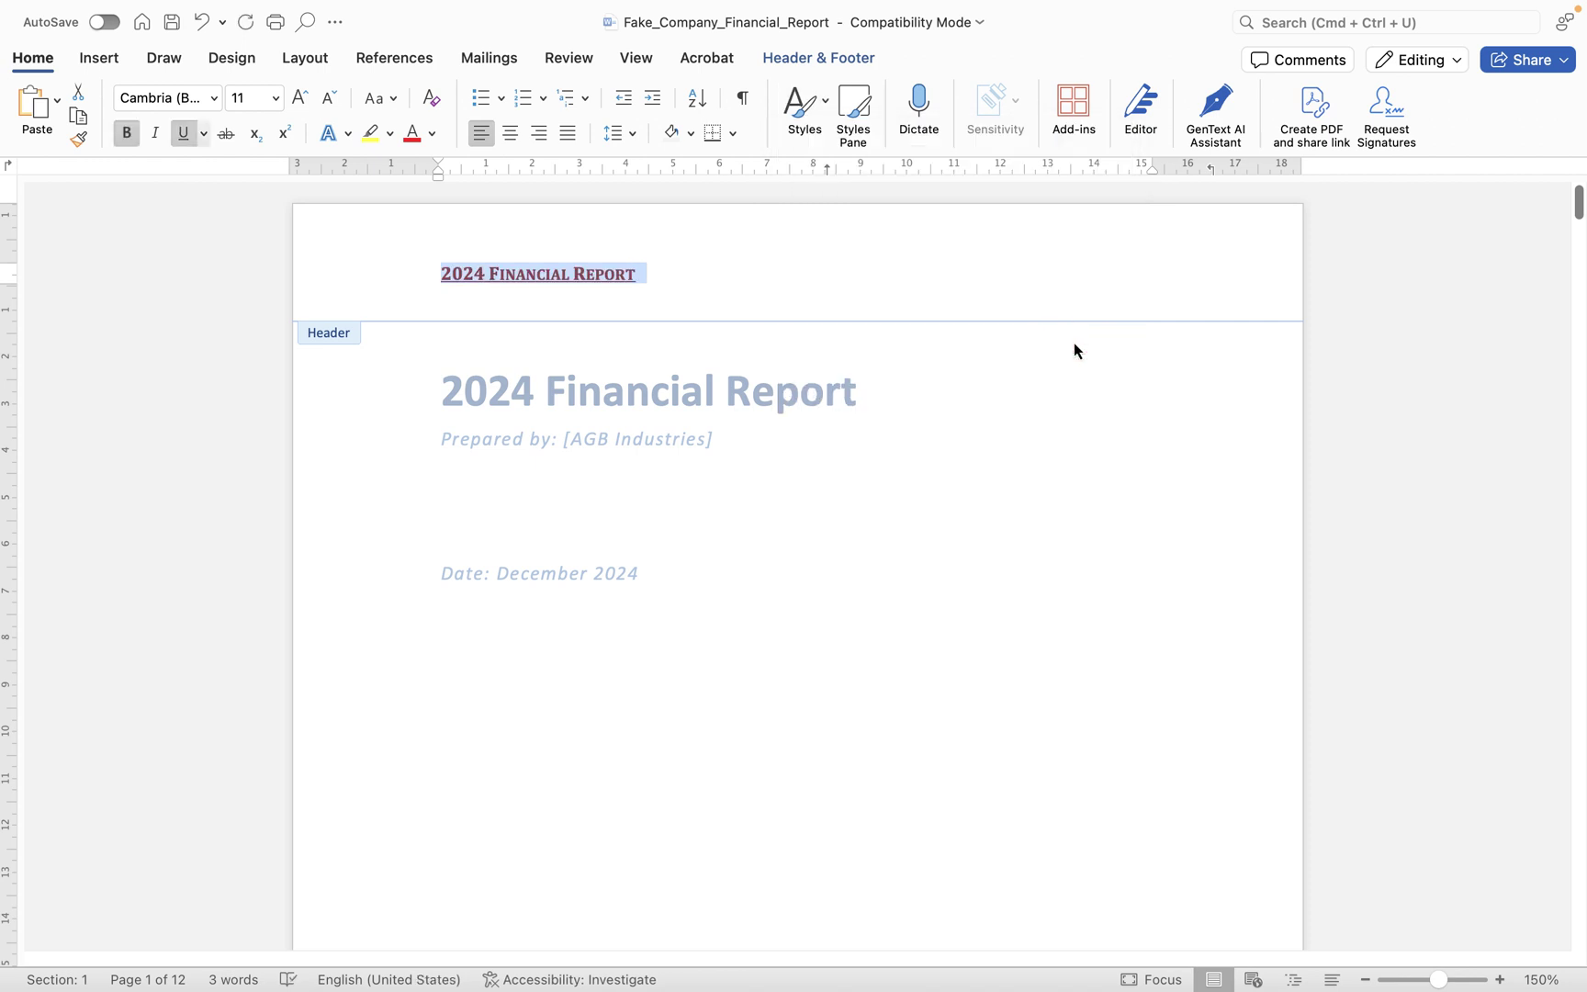
pyautogui.click(824, 59)
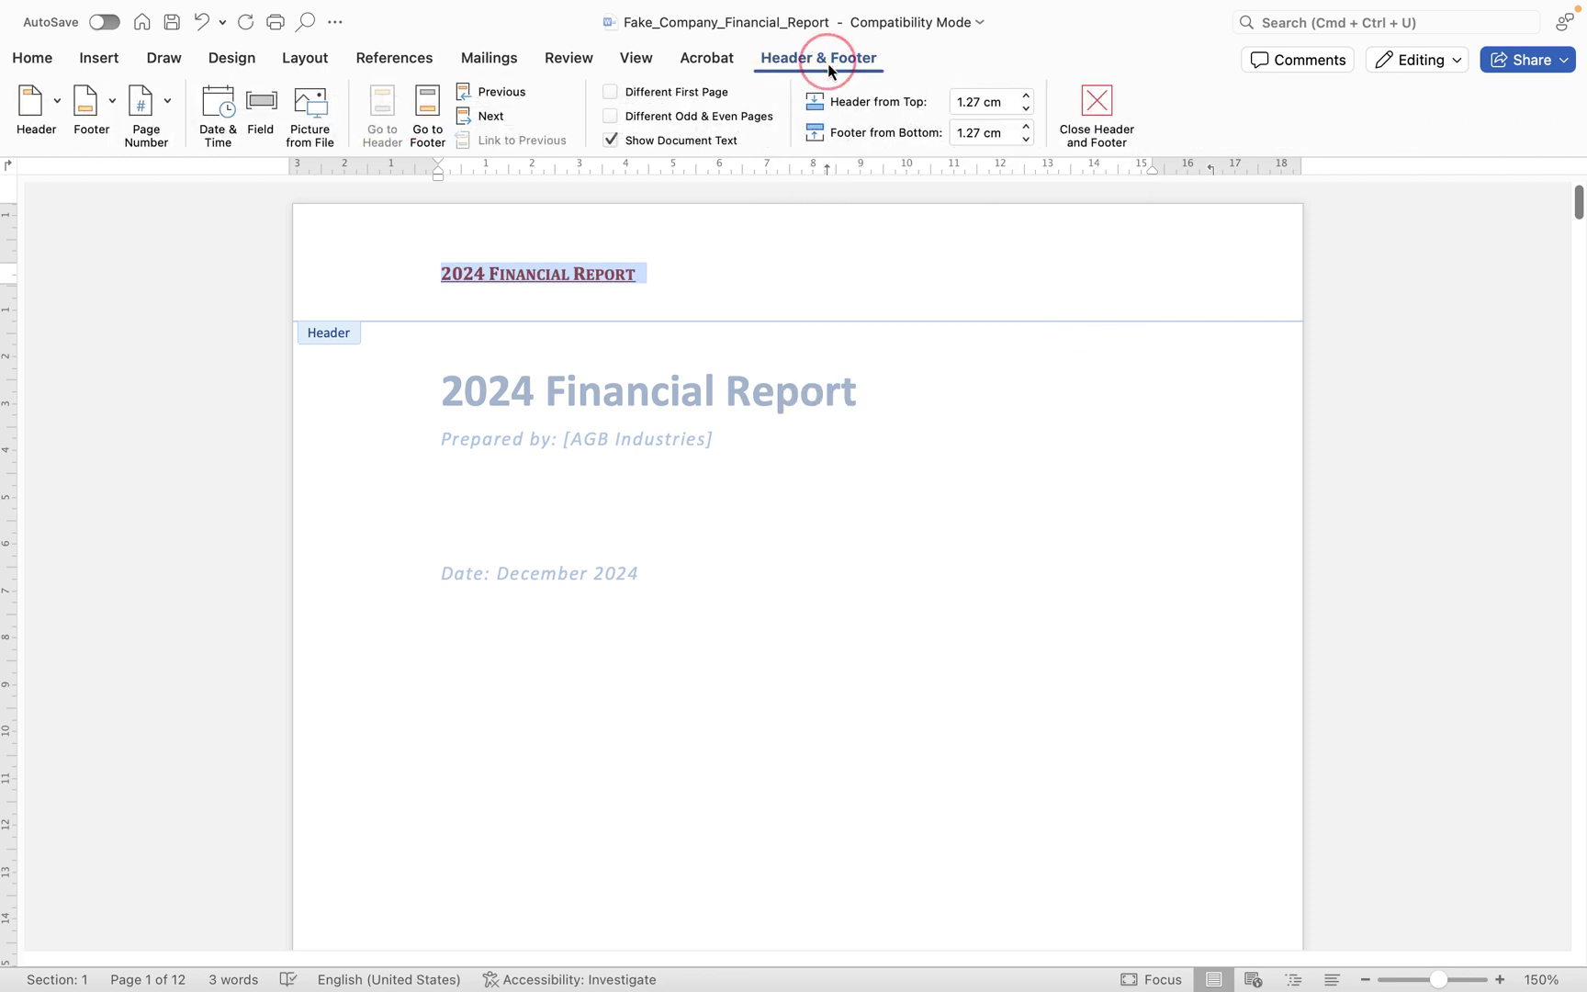
# - Close header editing and bring the Section 2: Sales 2021 page top with its header into view
pyautogui.click(1099, 109)
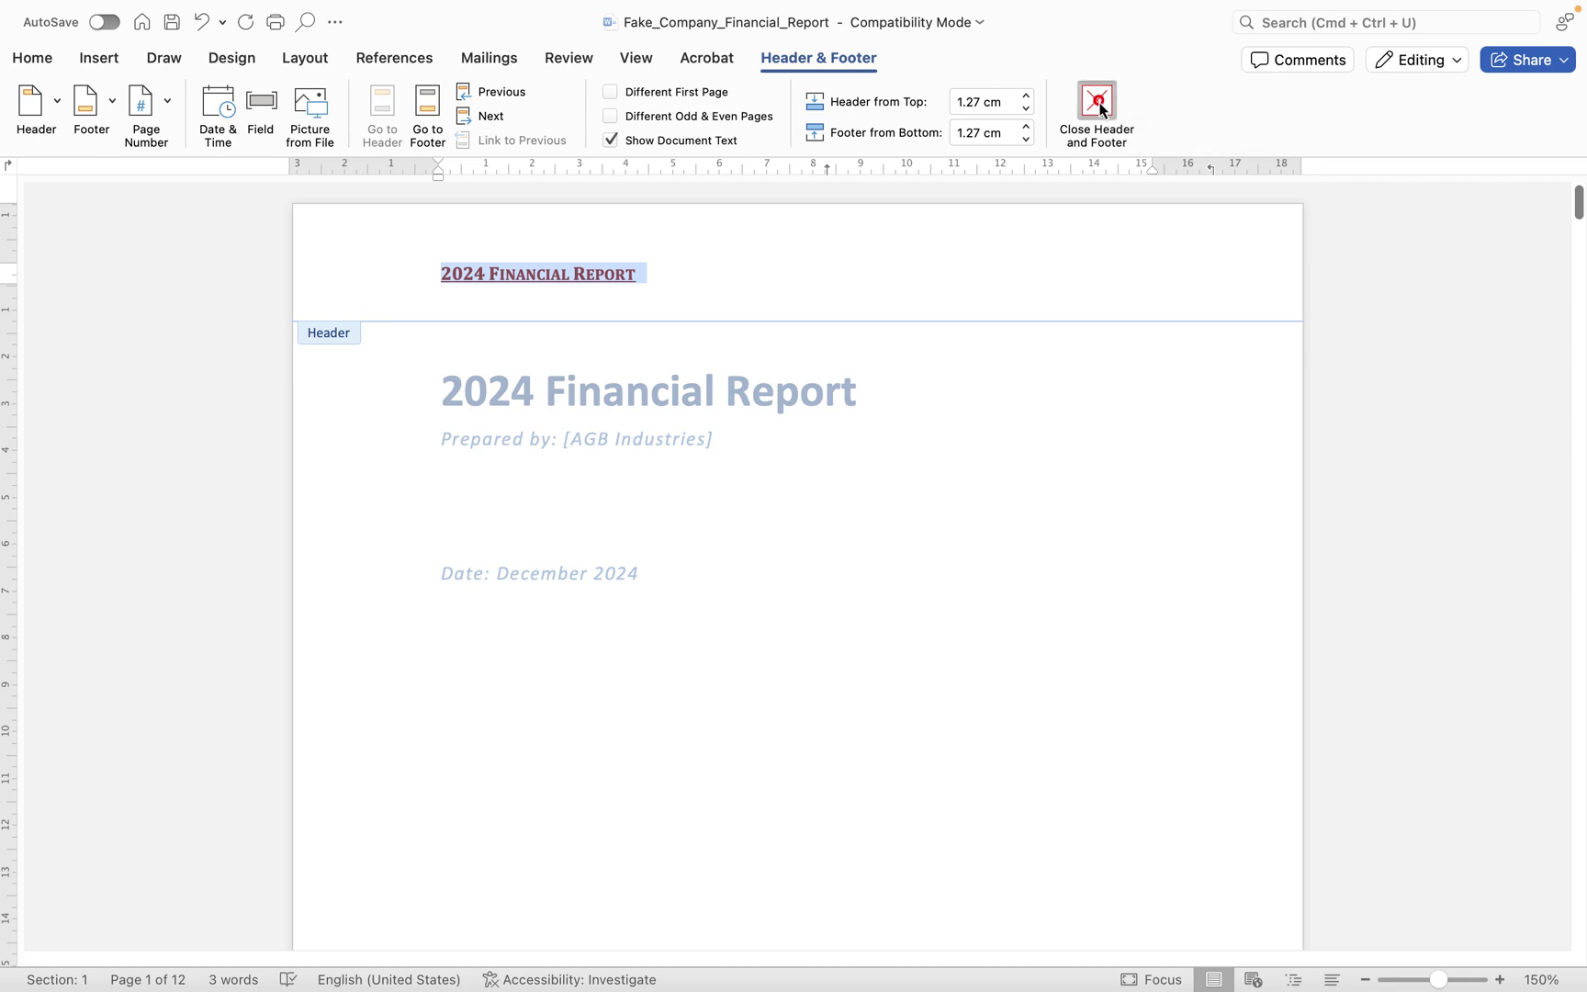
pyautogui.scroll(-15, 975, 507)
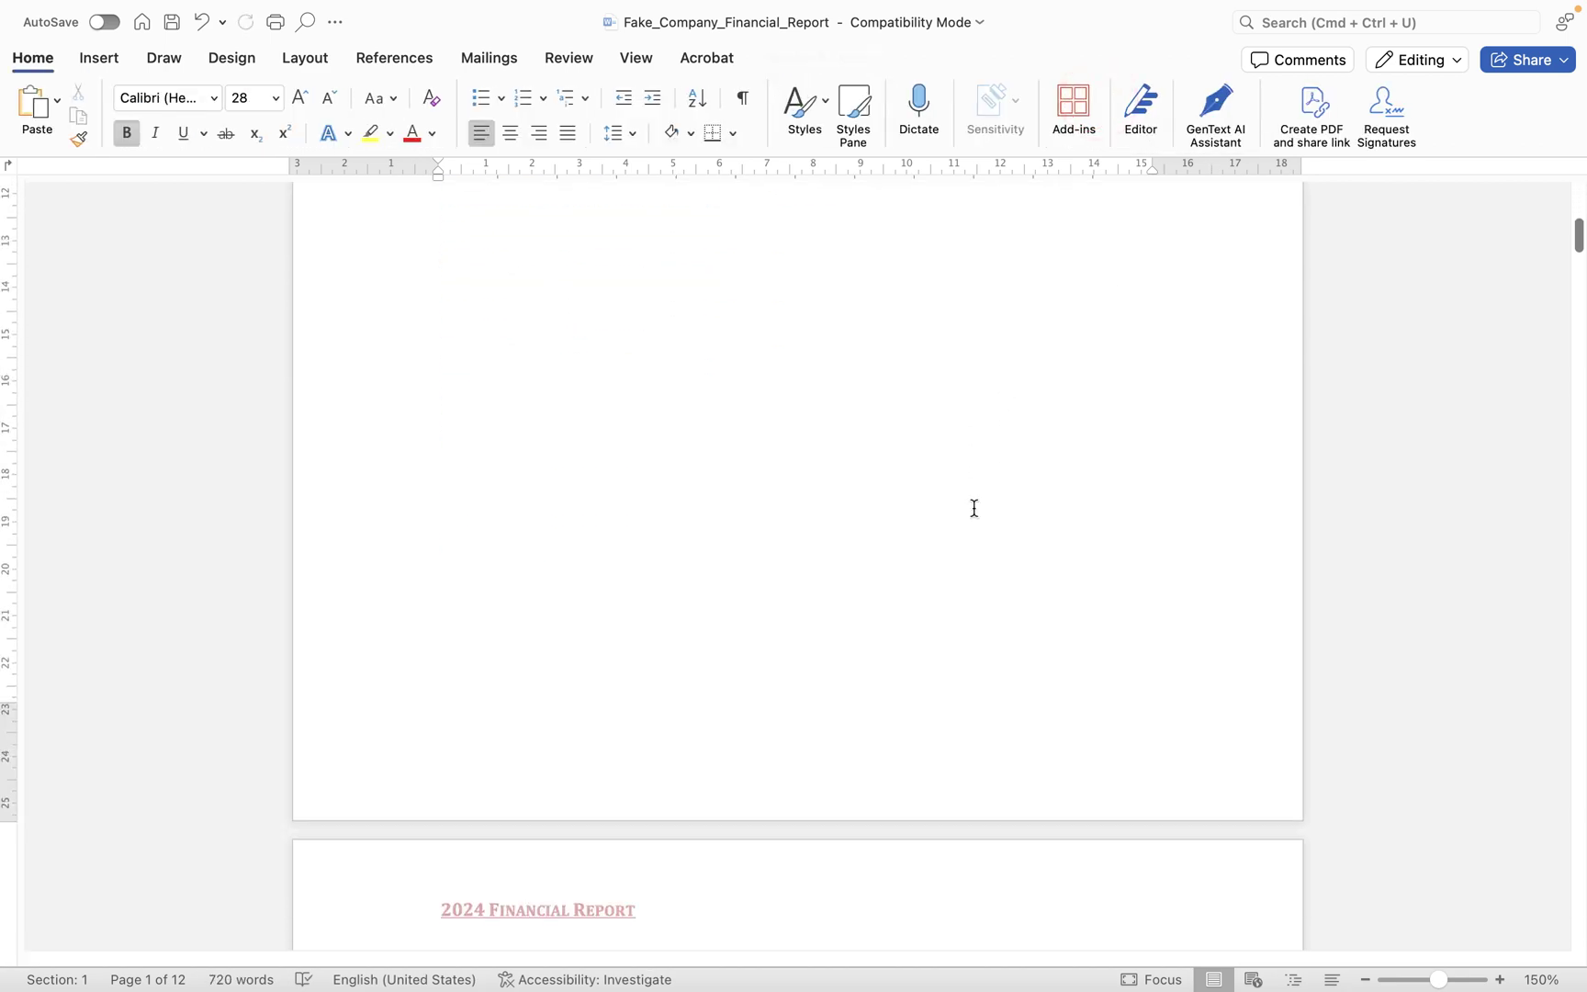
pyautogui.scroll(-15, 976, 510)
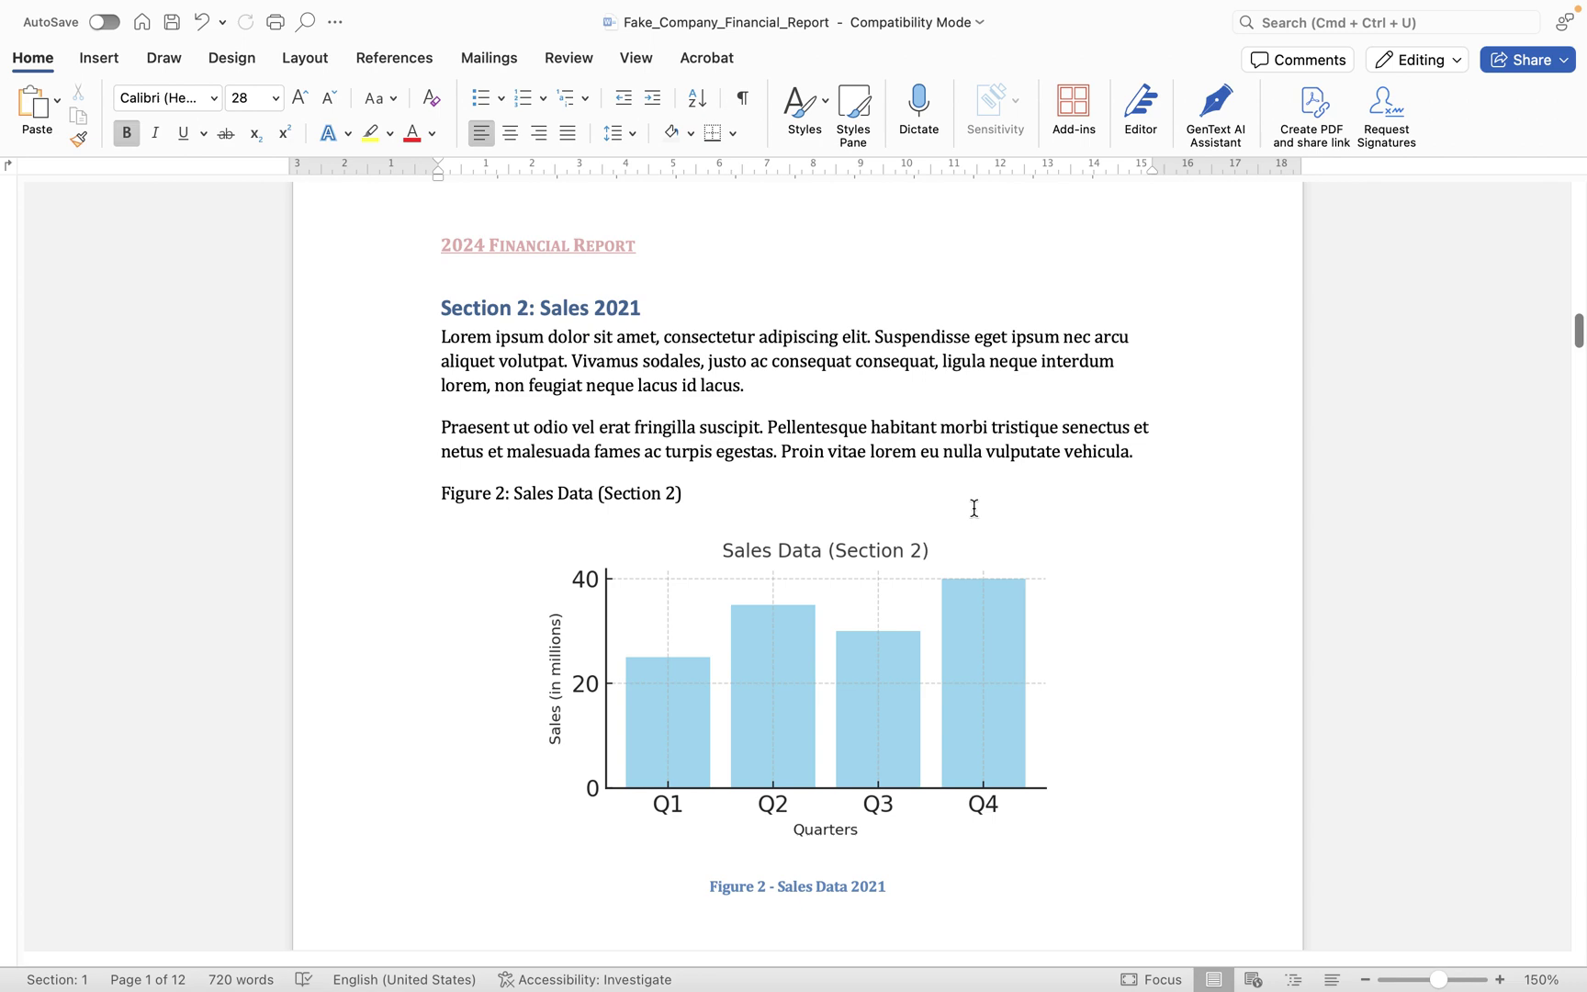
pyautogui.scroll(5, 974, 507)
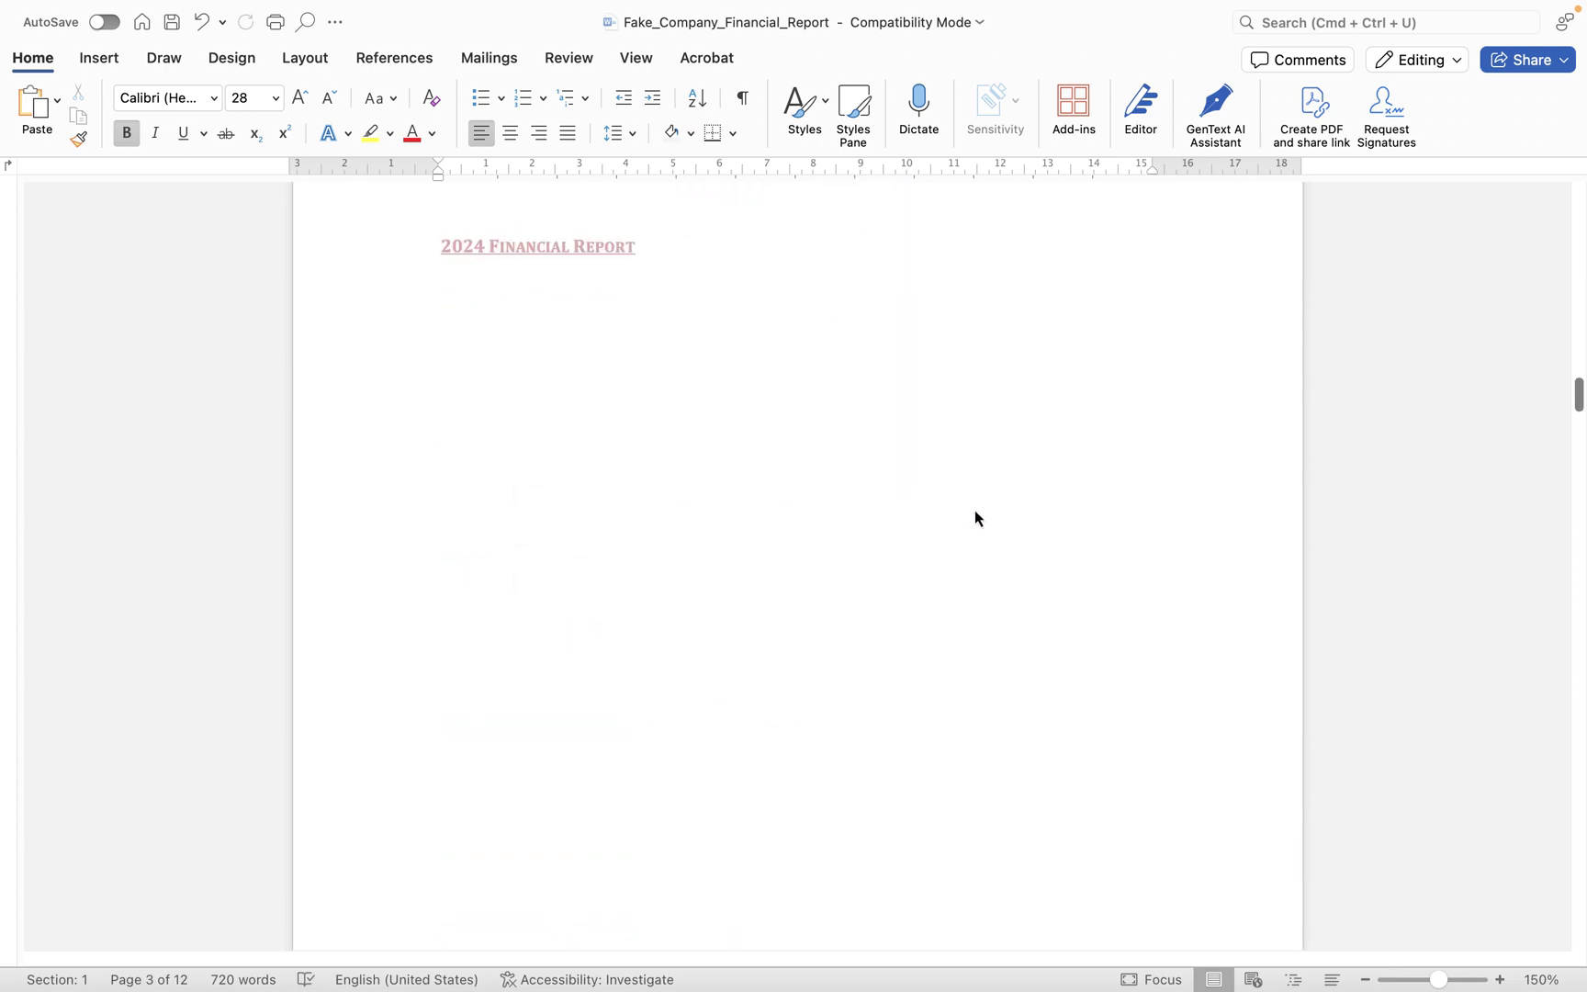
pyautogui.scroll(4, 975, 508)
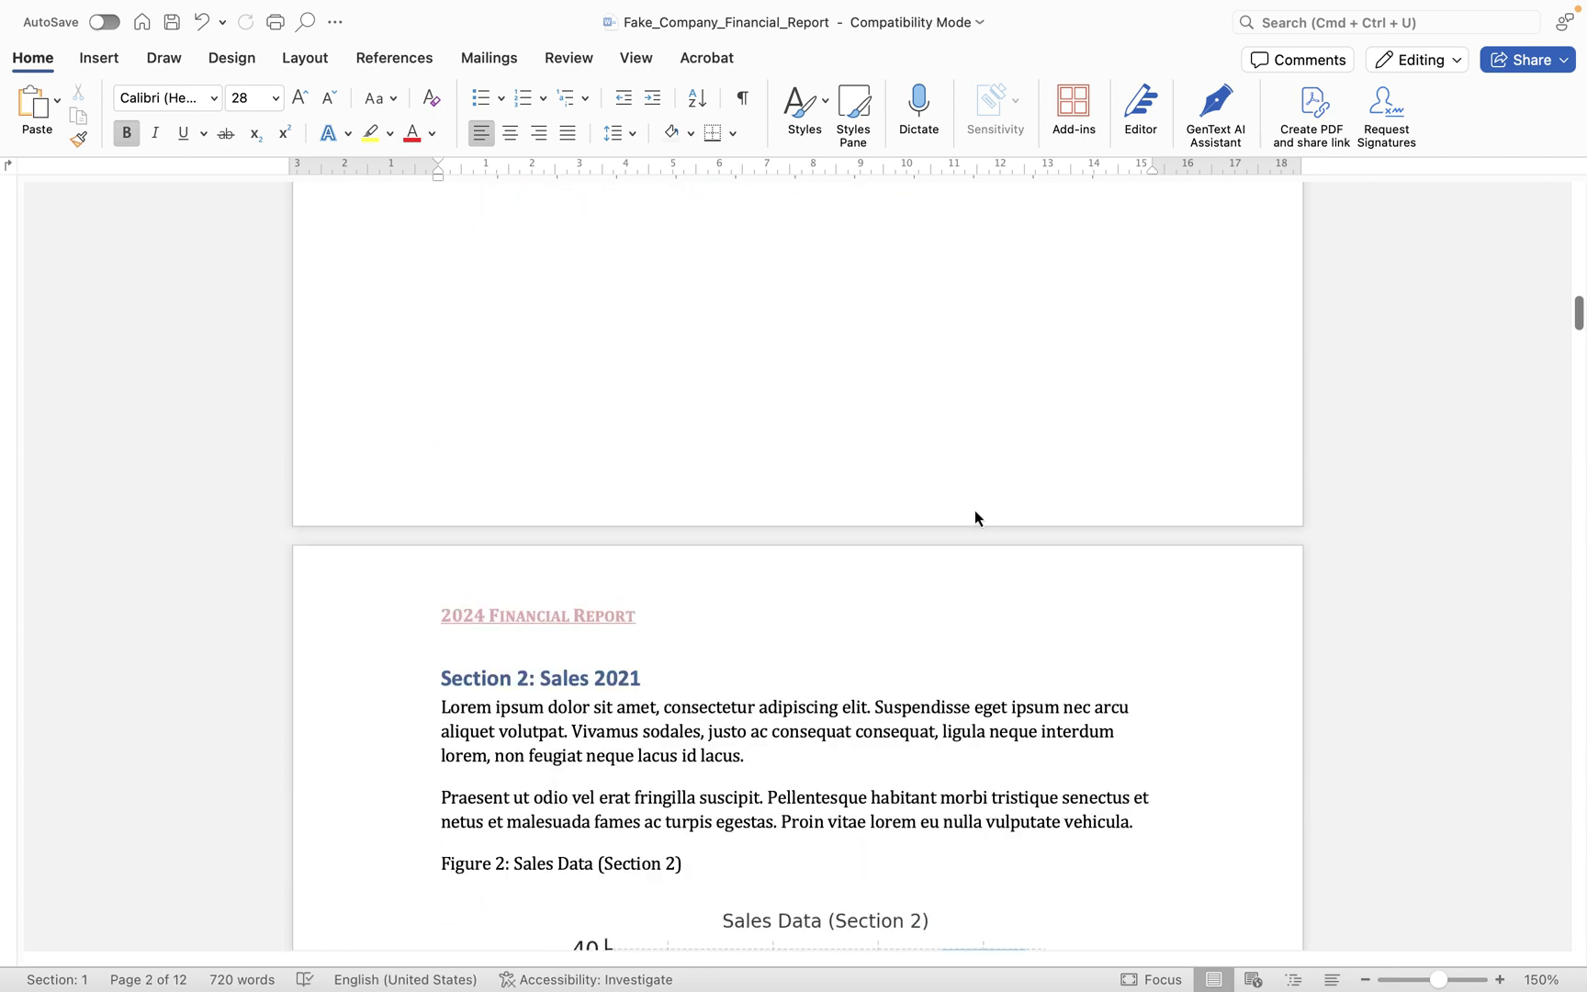
# - Right-align the '2024 Financial Report' header text, then close header and footer editing
pyautogui.doubleClick(702, 617)
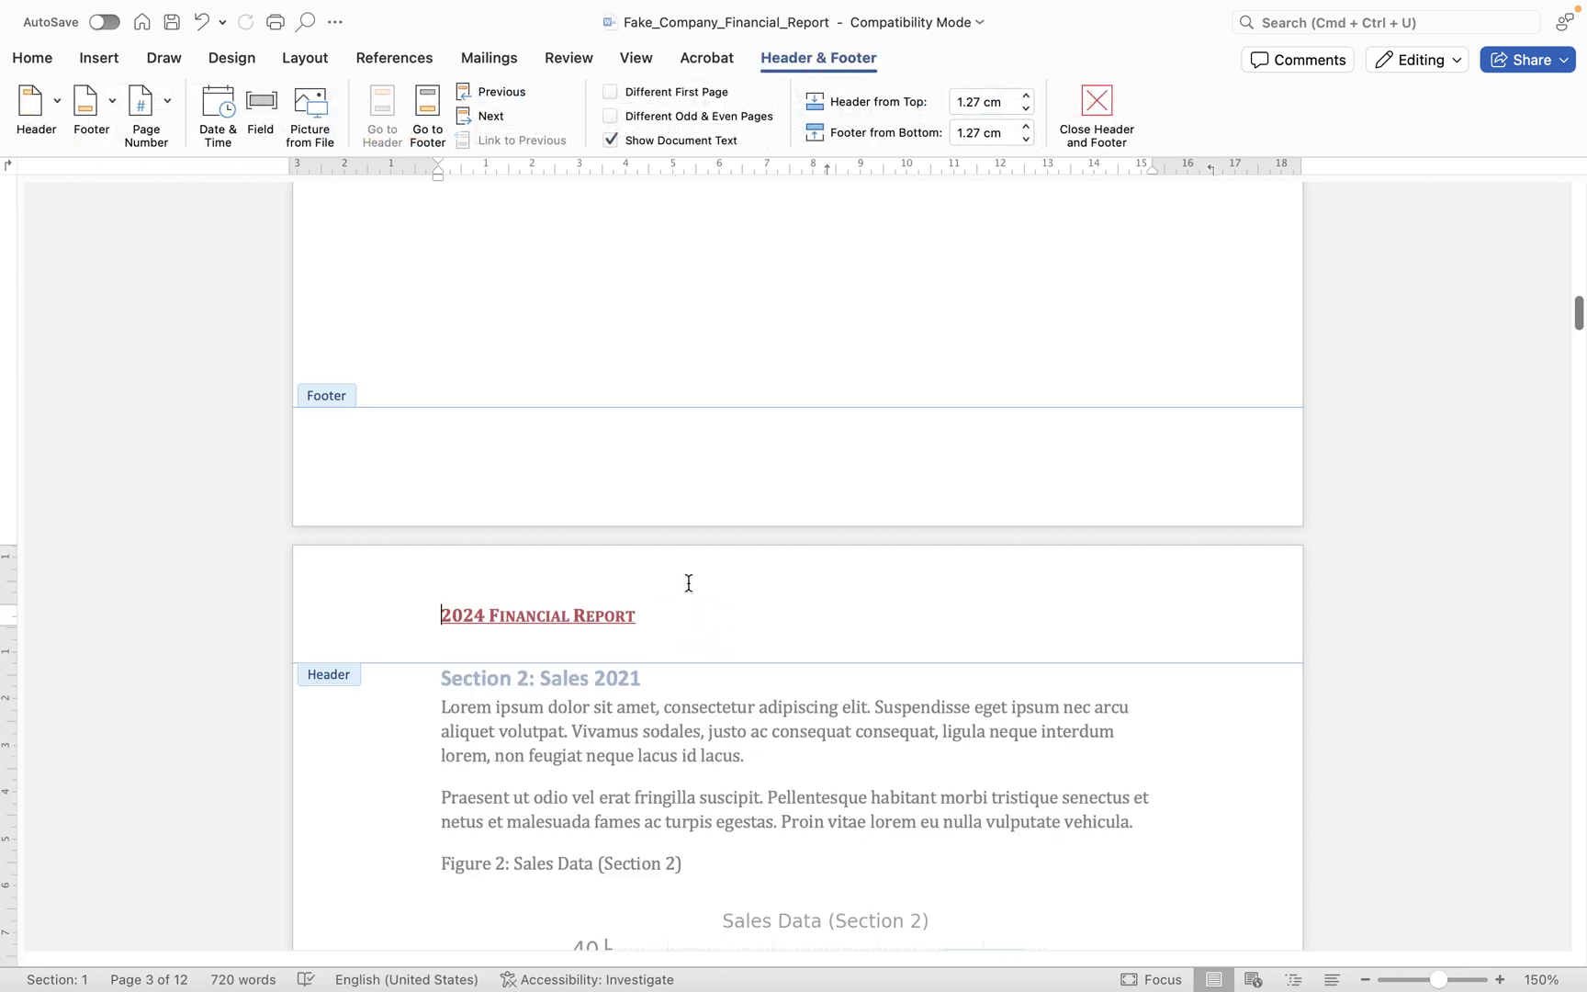
pyautogui.click(32, 57)
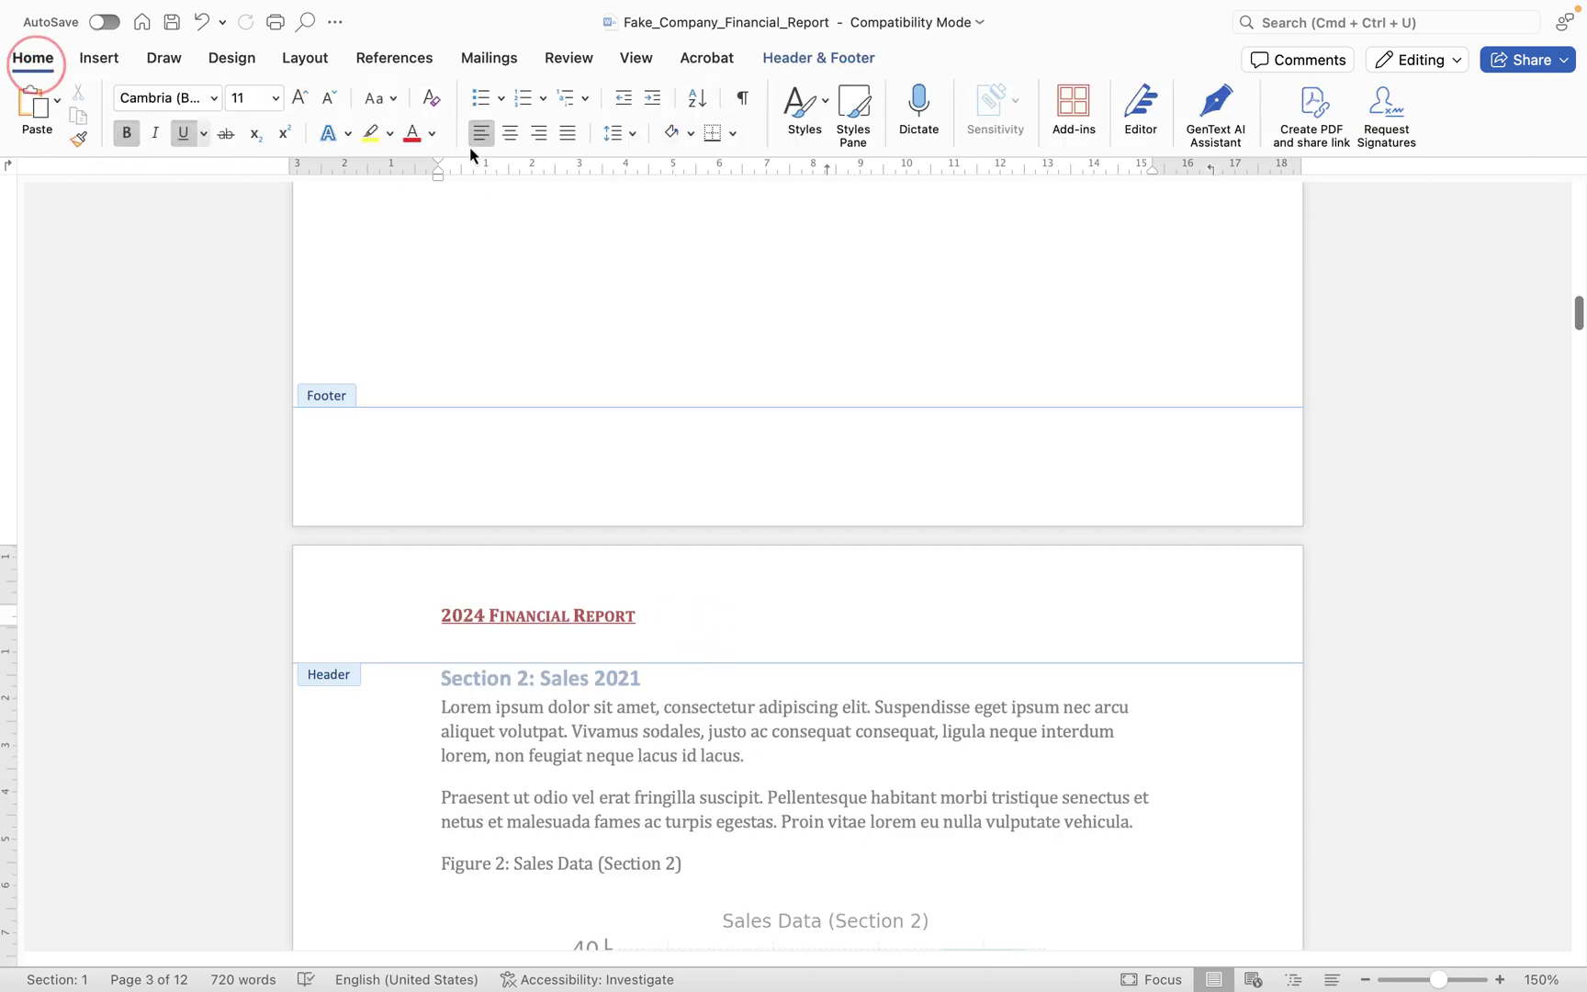
pyautogui.click(540, 134)
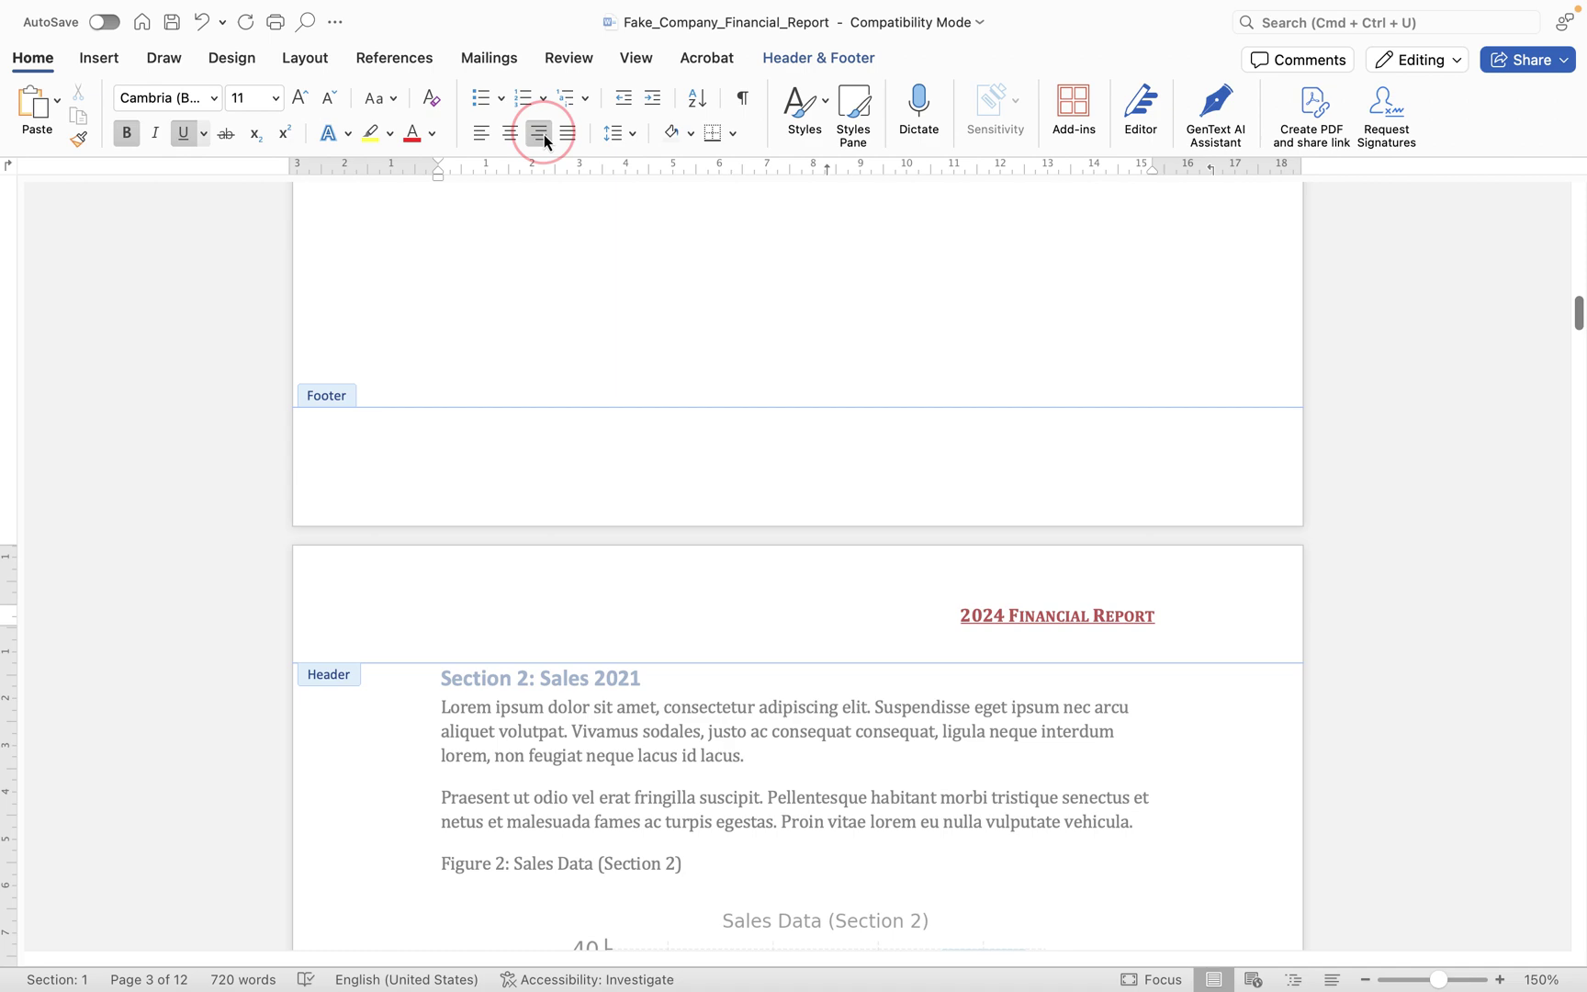
pyautogui.click(865, 57)
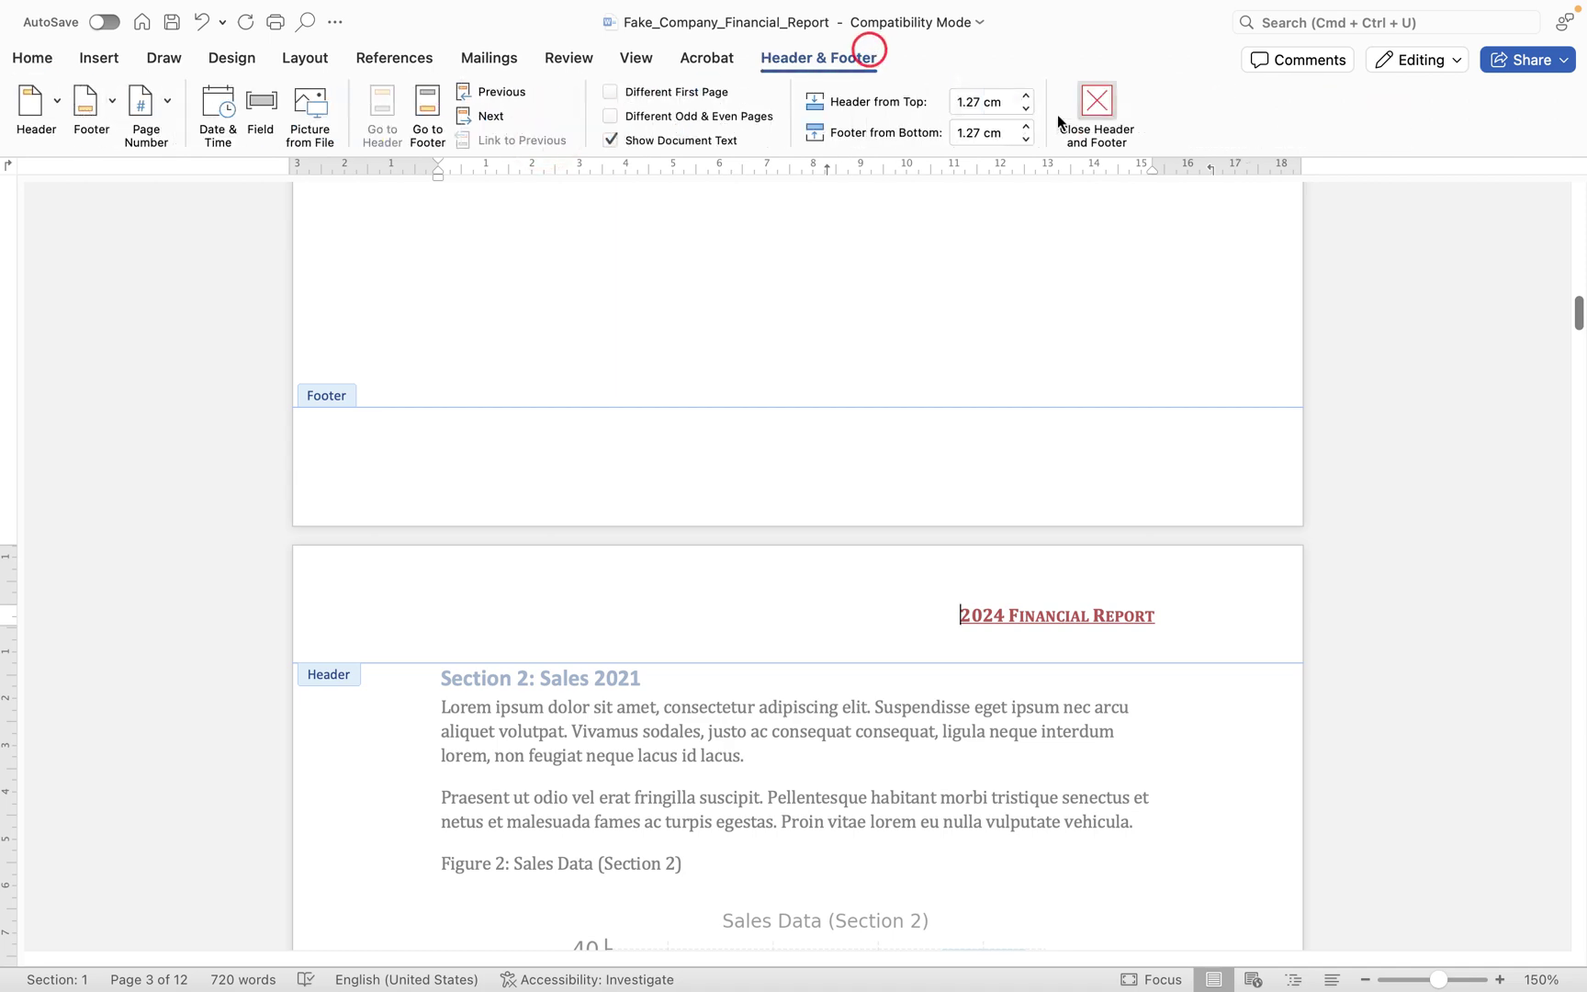
pyautogui.click(1081, 106)
pyautogui.scroll(-5, 1096, 421)
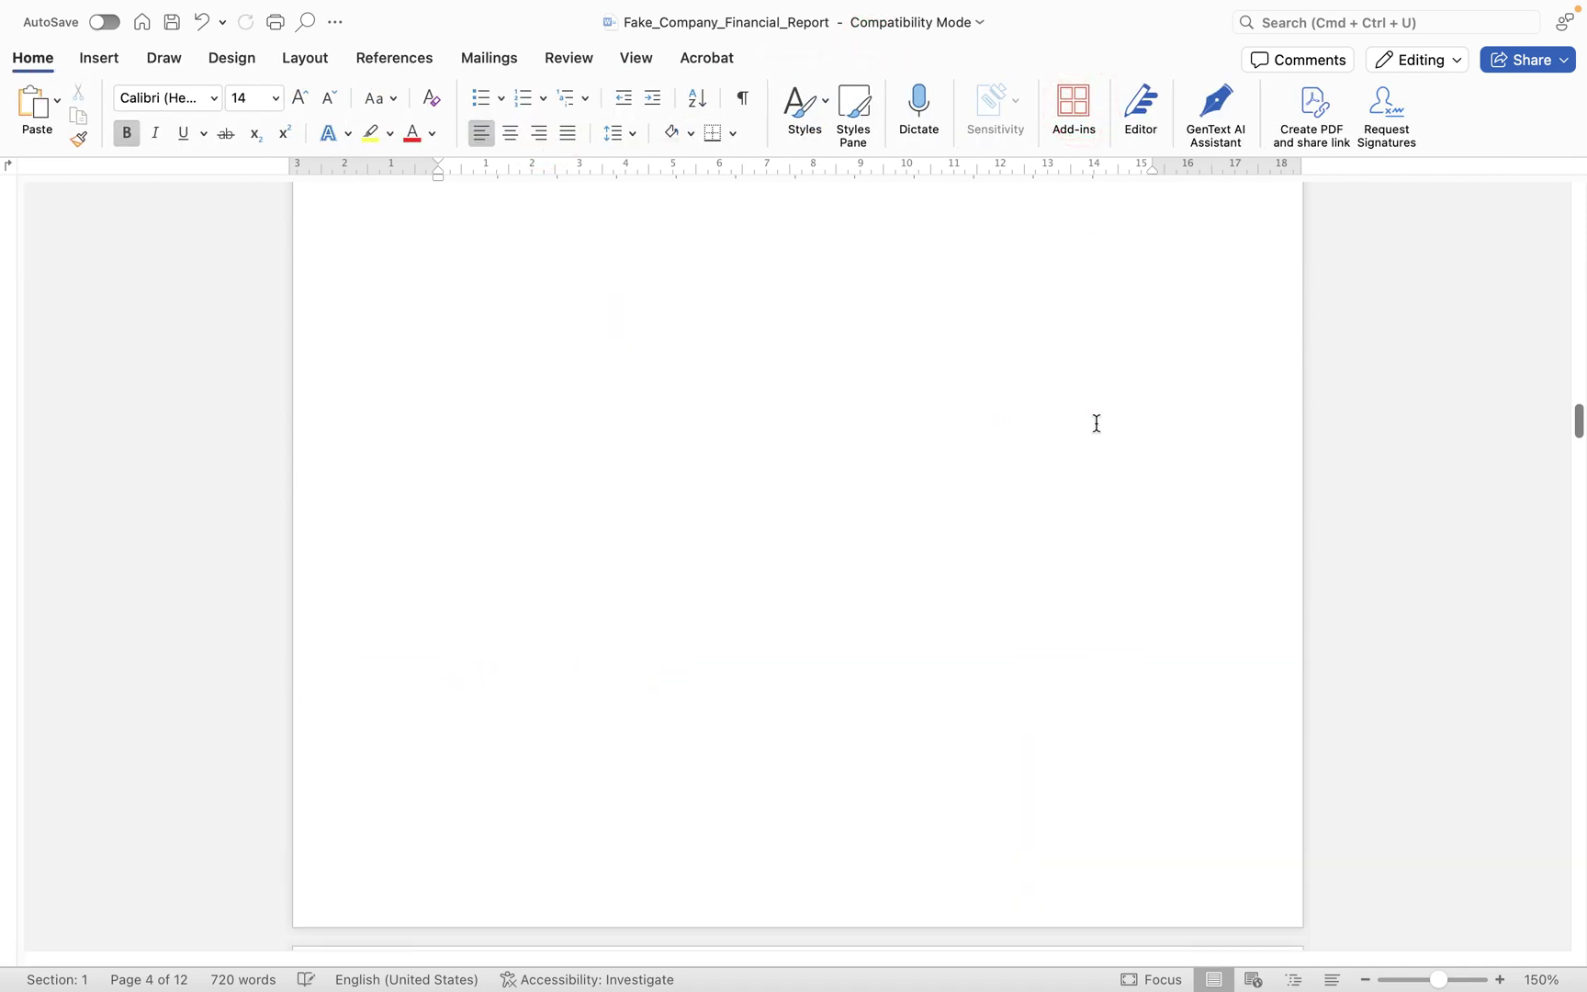
pyautogui.scroll(5, 1096, 423)
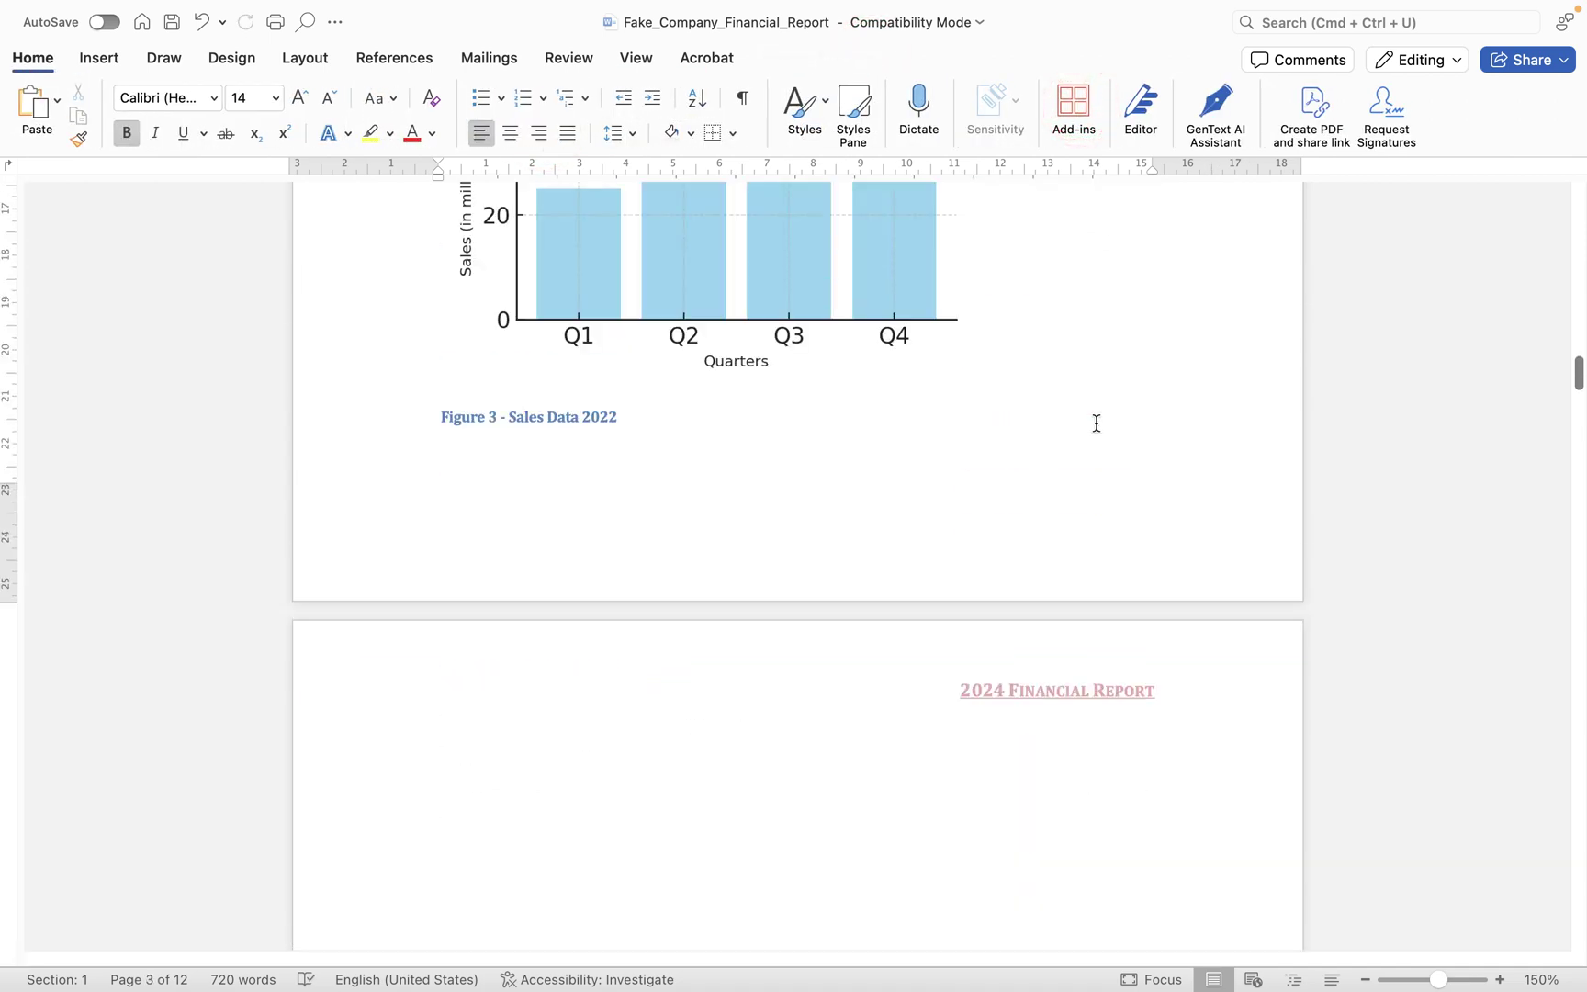
# - Delete the '2024 Financial Report' header with Remove Header and left-align the empty header line
pyautogui.doubleClick(921, 676)
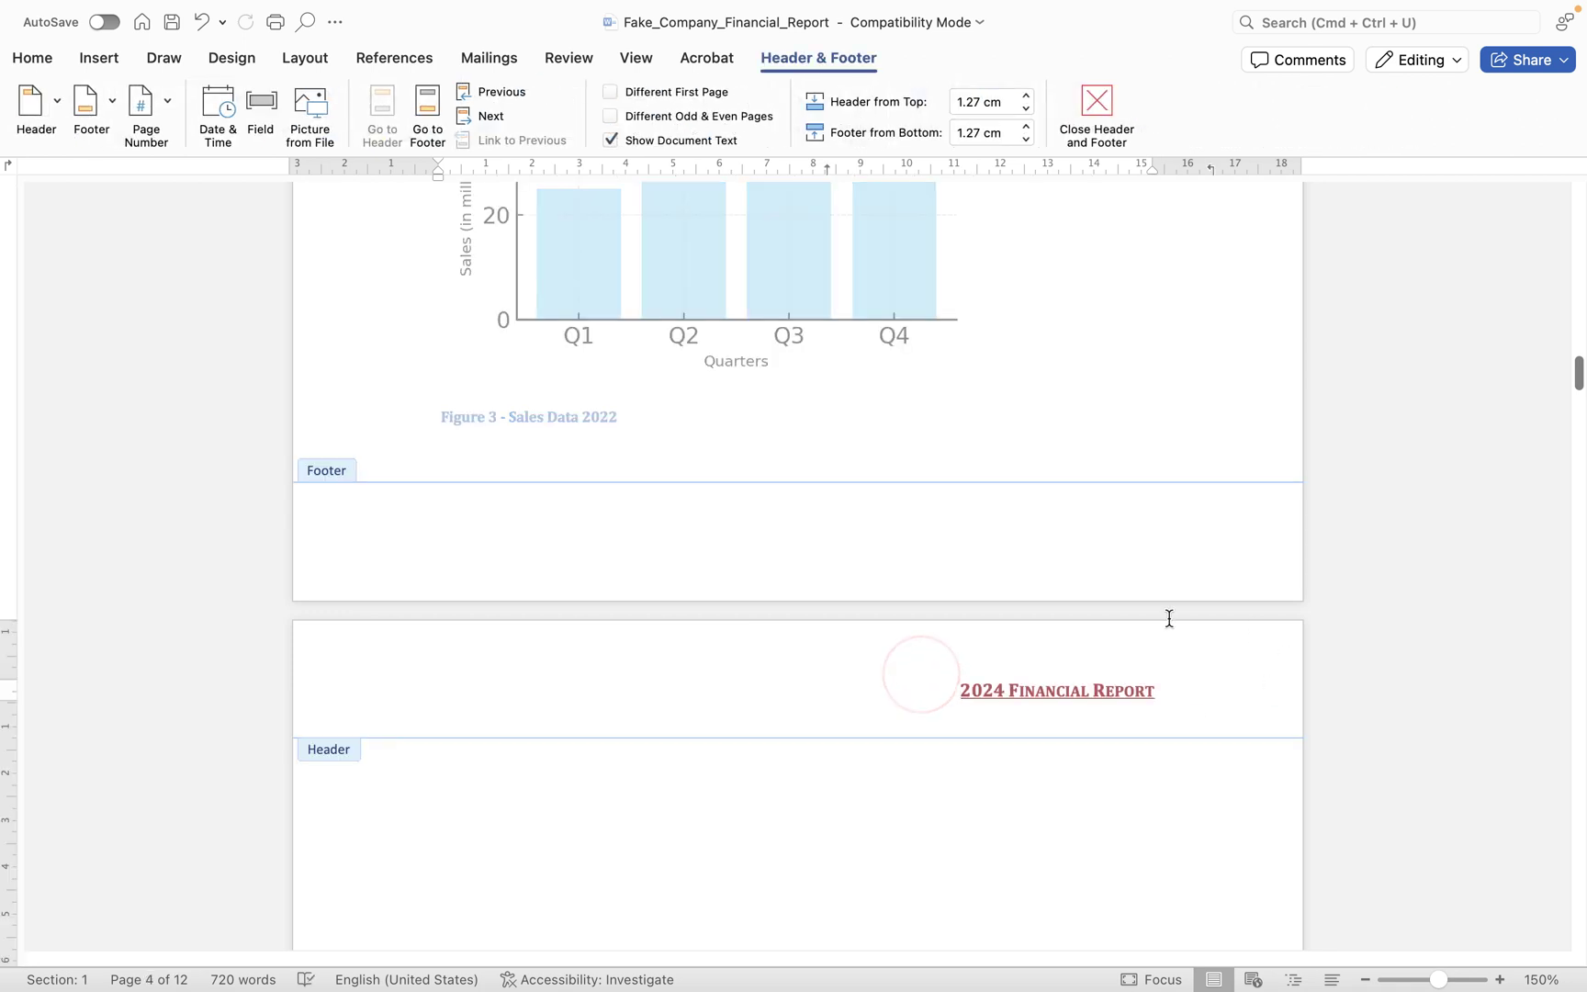
pyautogui.moveTo(1208, 708); pyautogui.dragTo(964, 690)
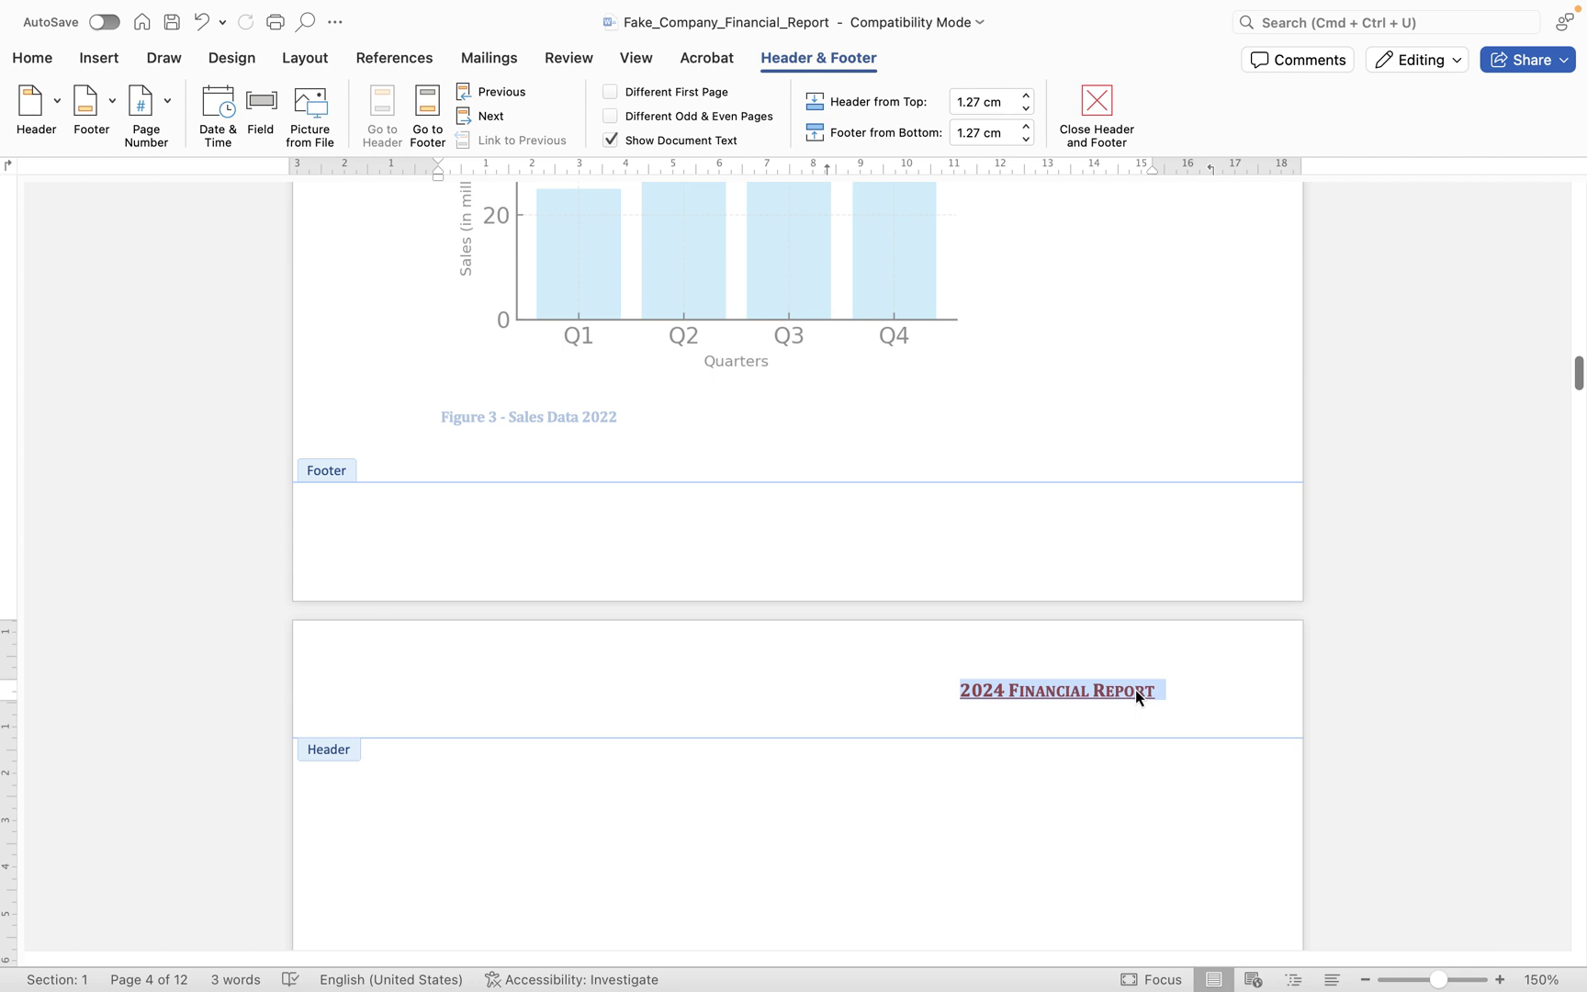
pyautogui.click(46, 108)
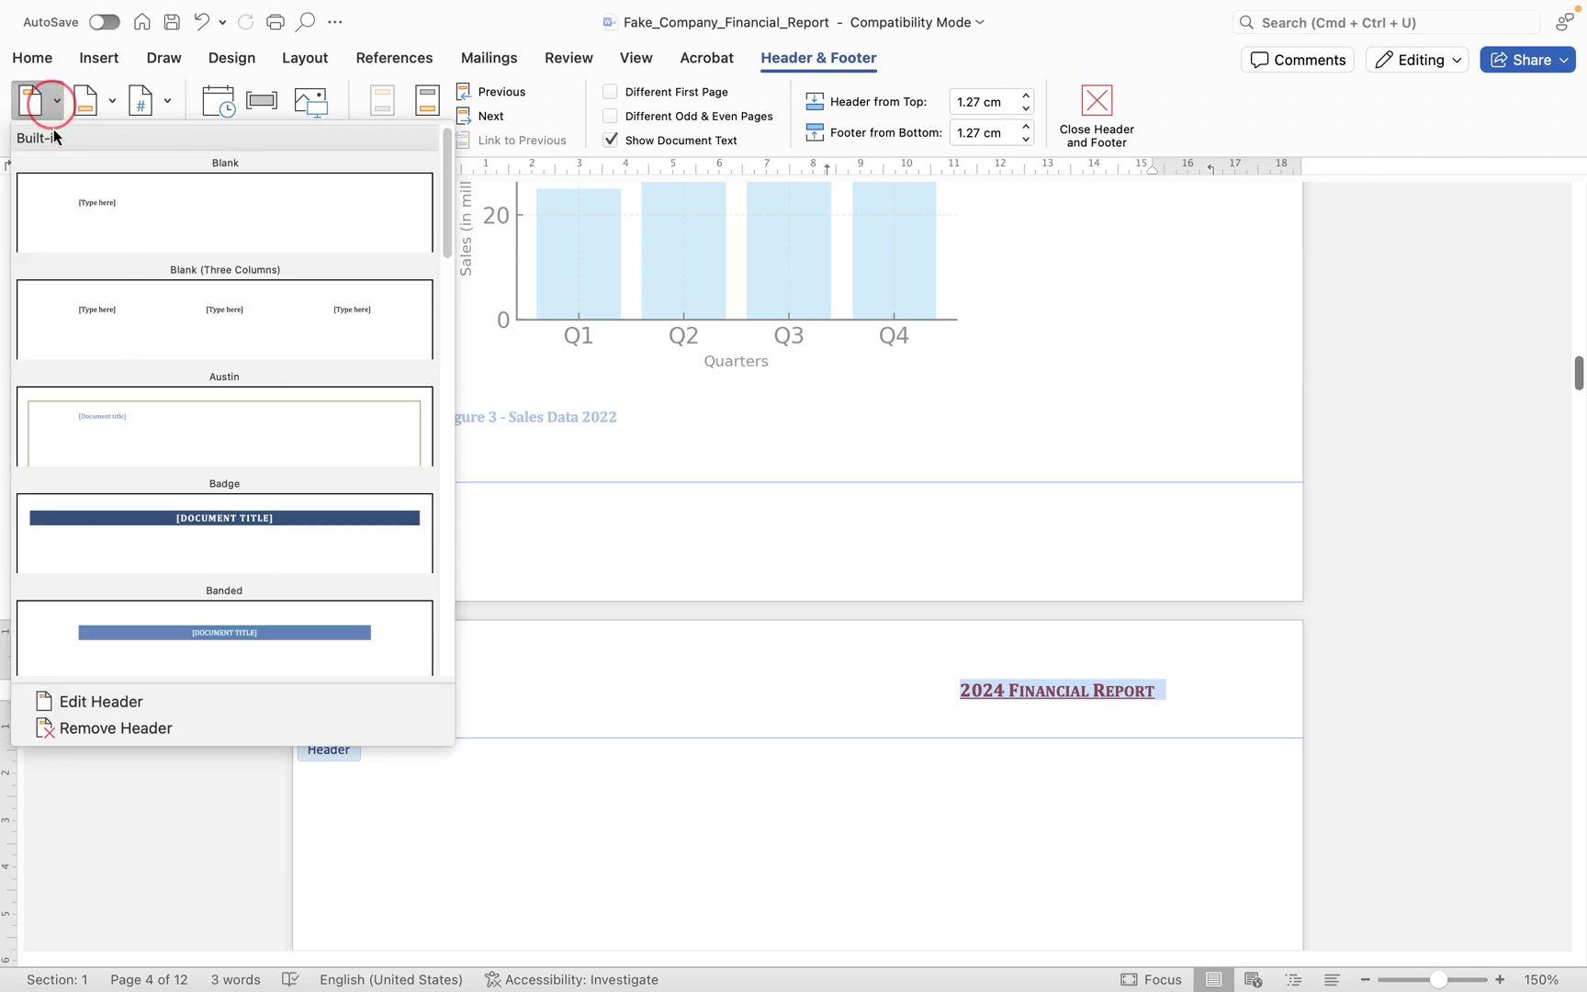
pyautogui.click(123, 741)
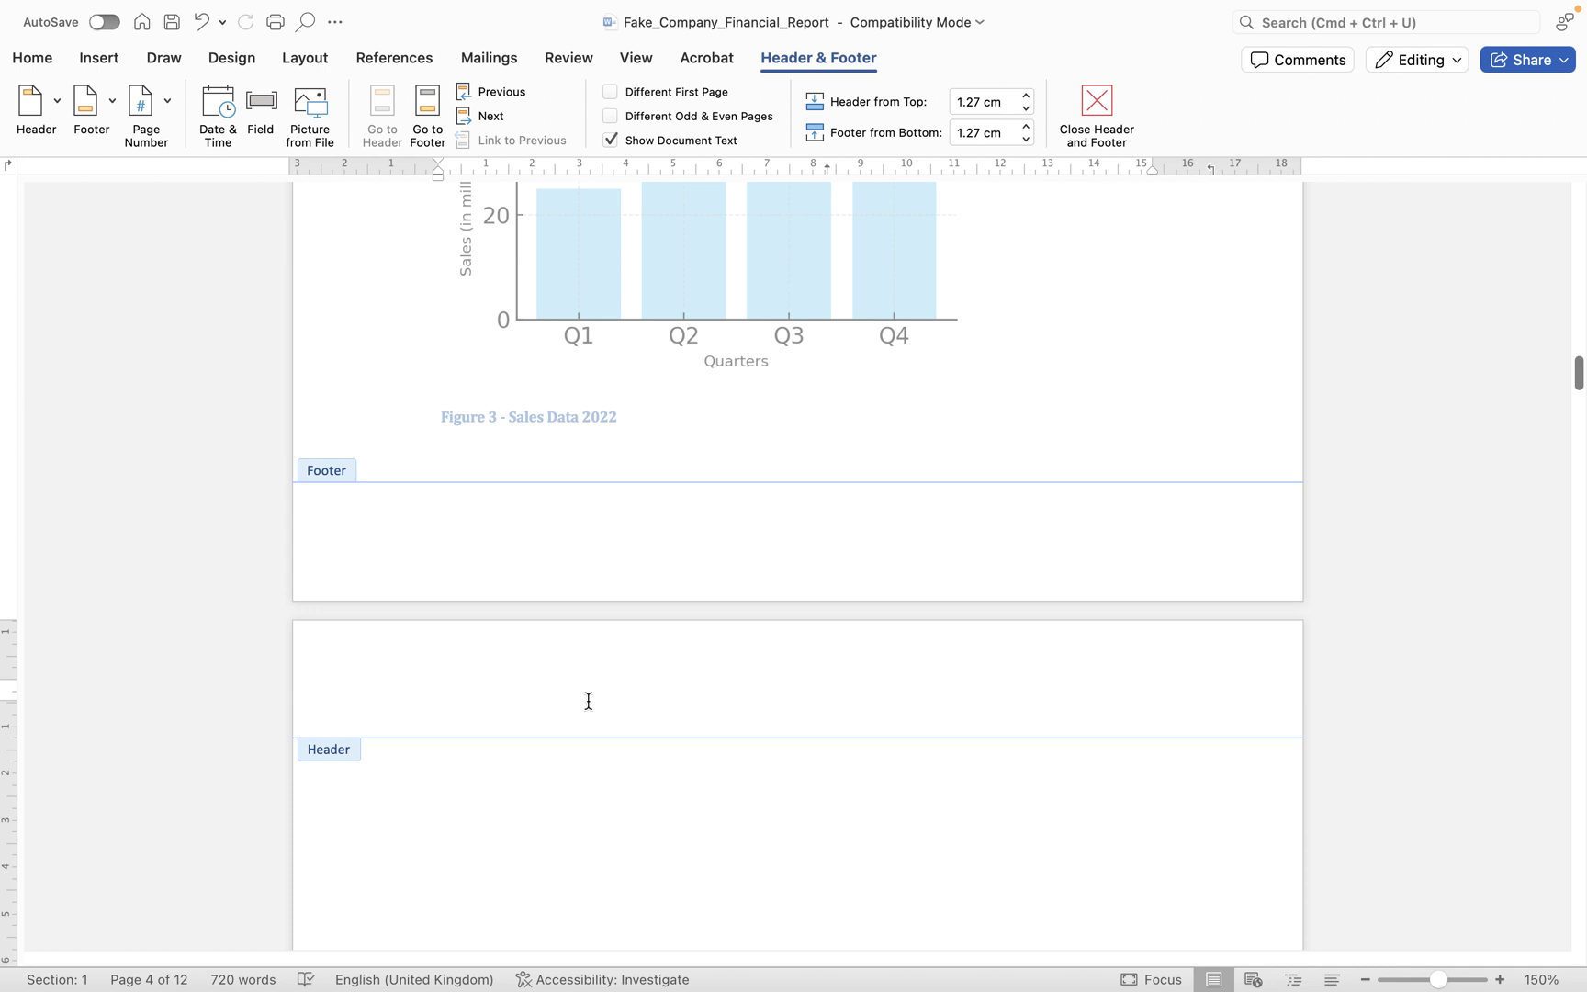
pyautogui.click(32, 56)
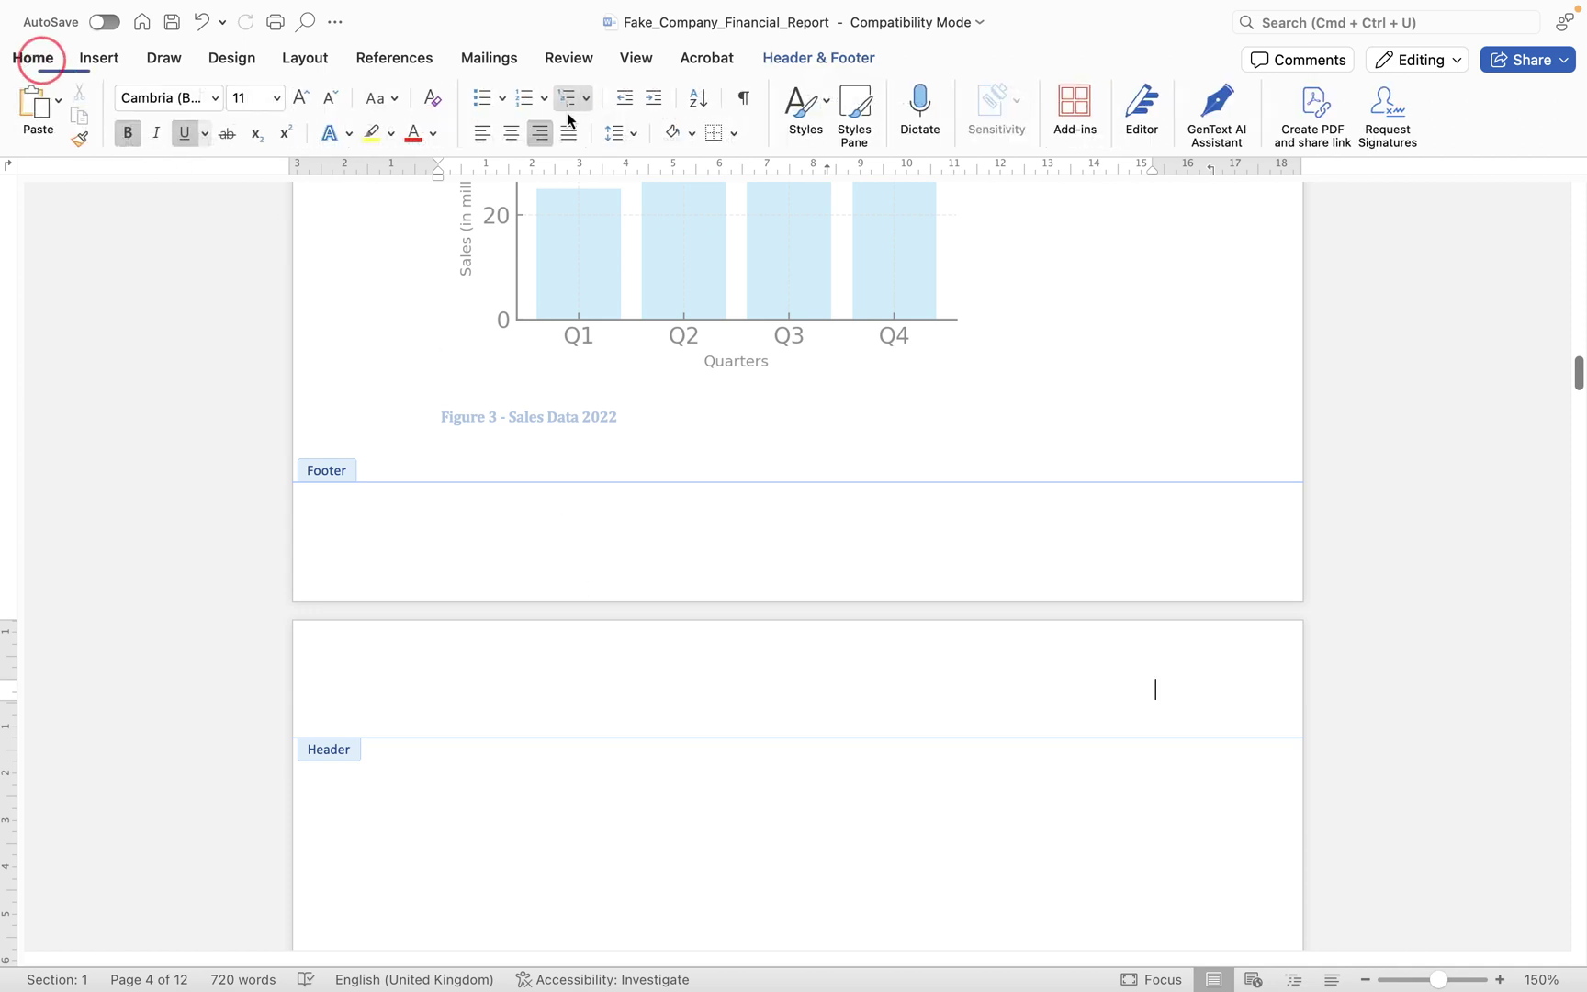
pyautogui.click(481, 132)
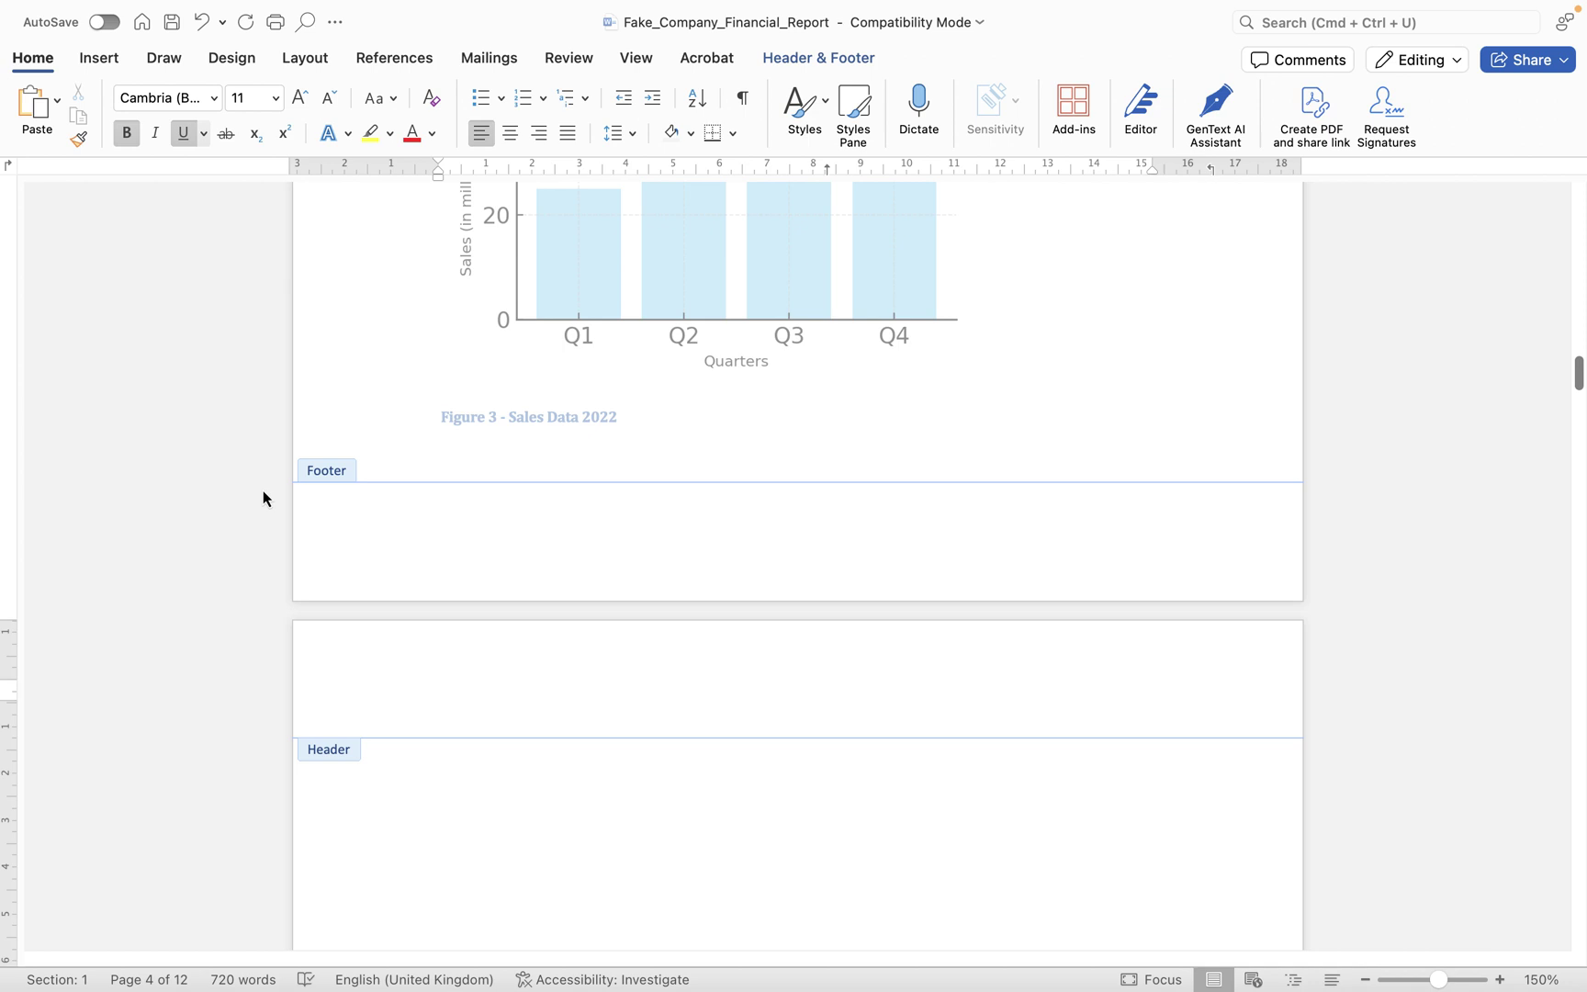
# - Insert the built-in Filigree header, showing '[Document title] | python-docx'
pyautogui.click(814, 57)
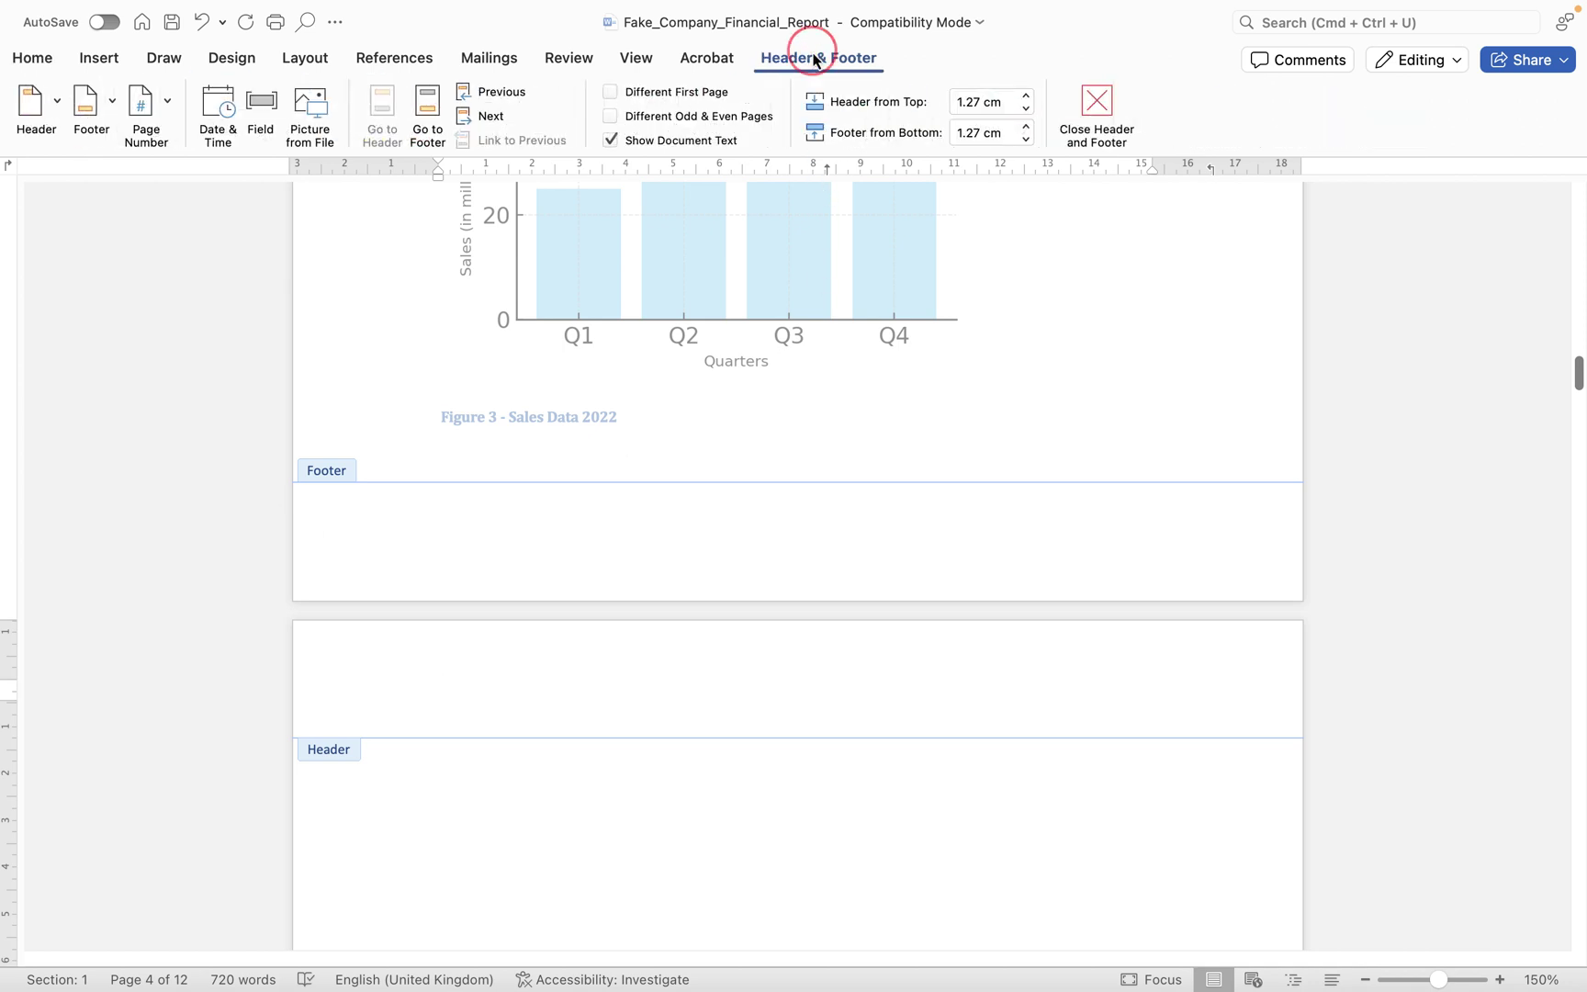
pyautogui.click(54, 103)
pyautogui.scroll(-5, 242, 421)
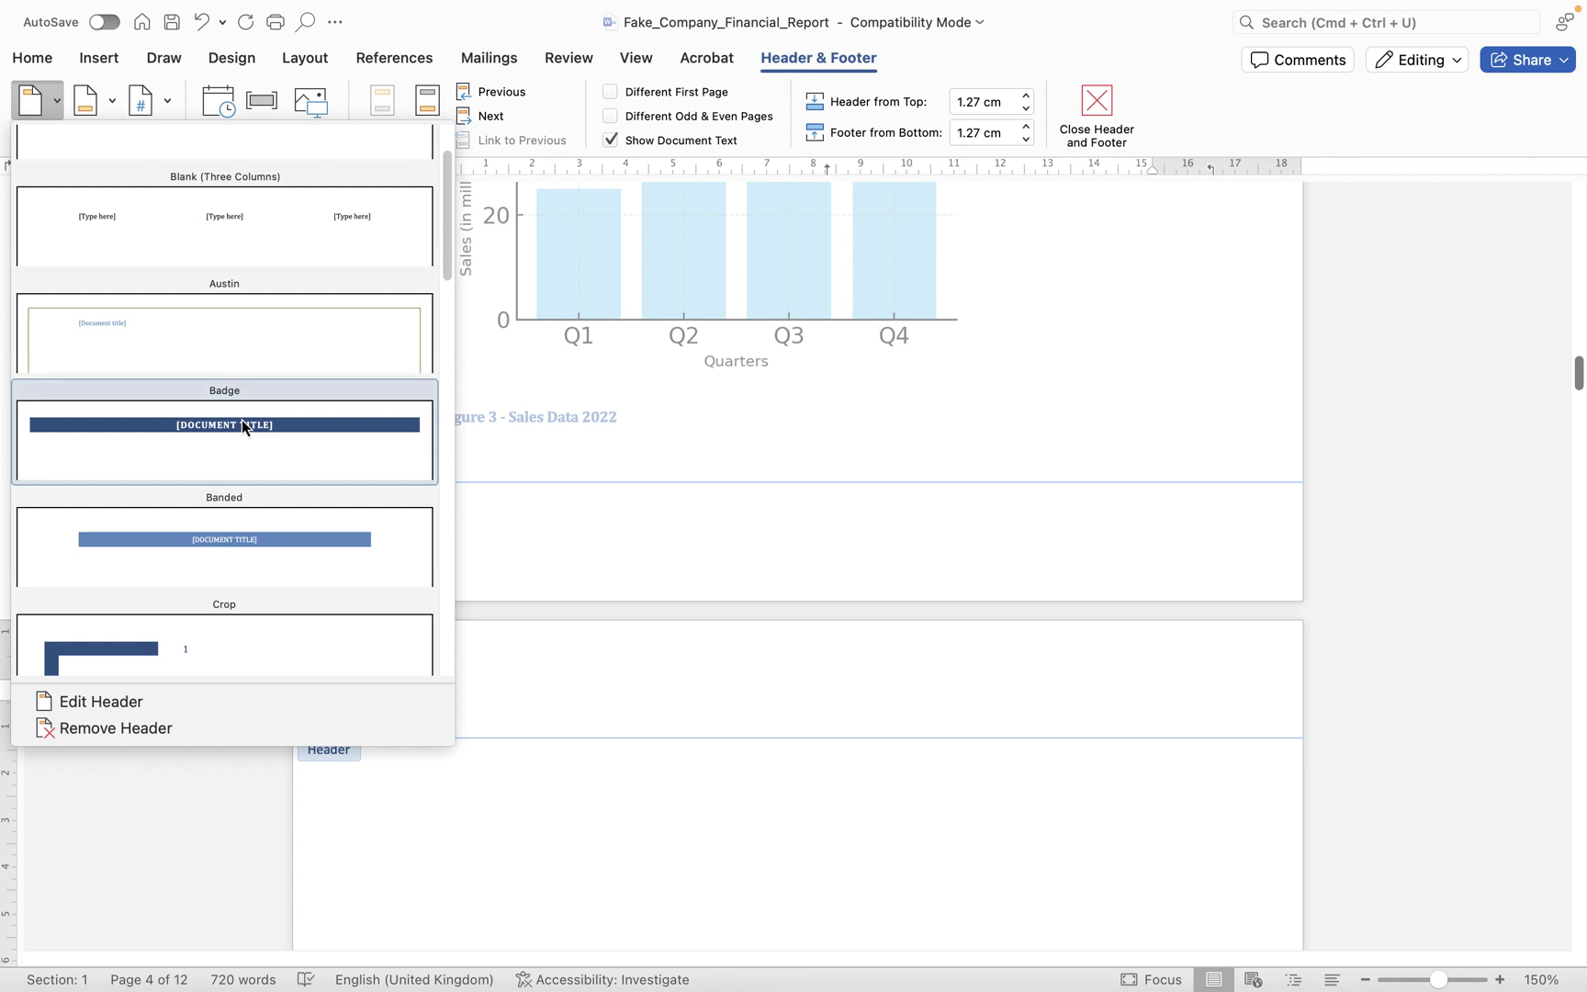
pyautogui.scroll(-5, 242, 421)
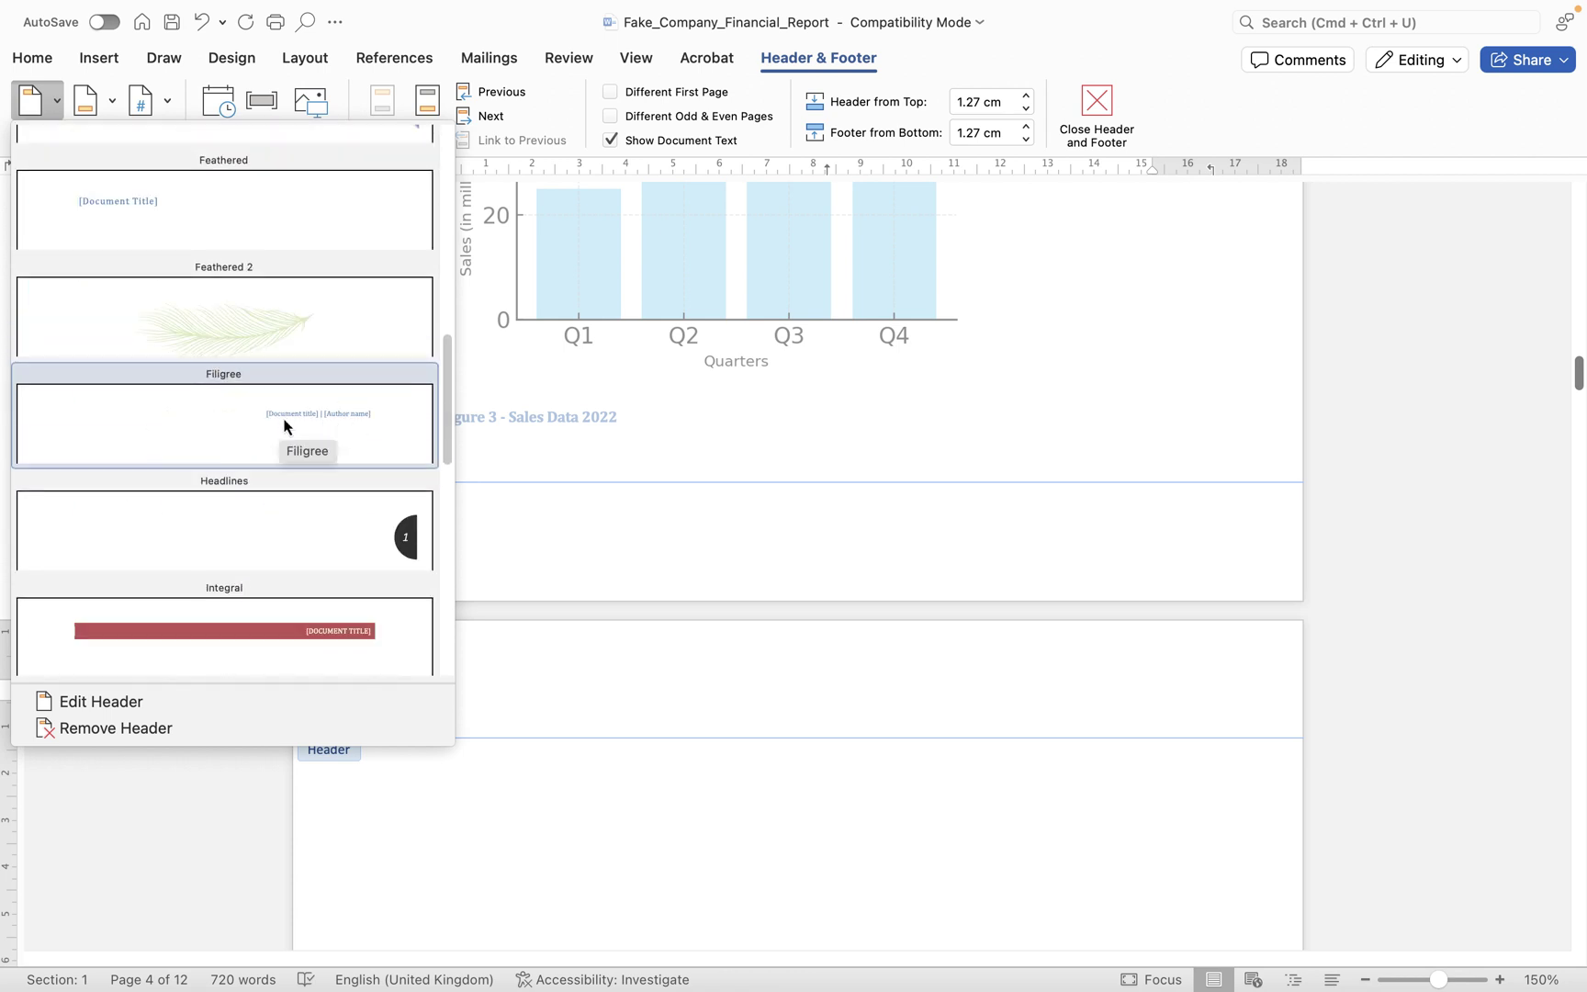
pyautogui.click(343, 420)
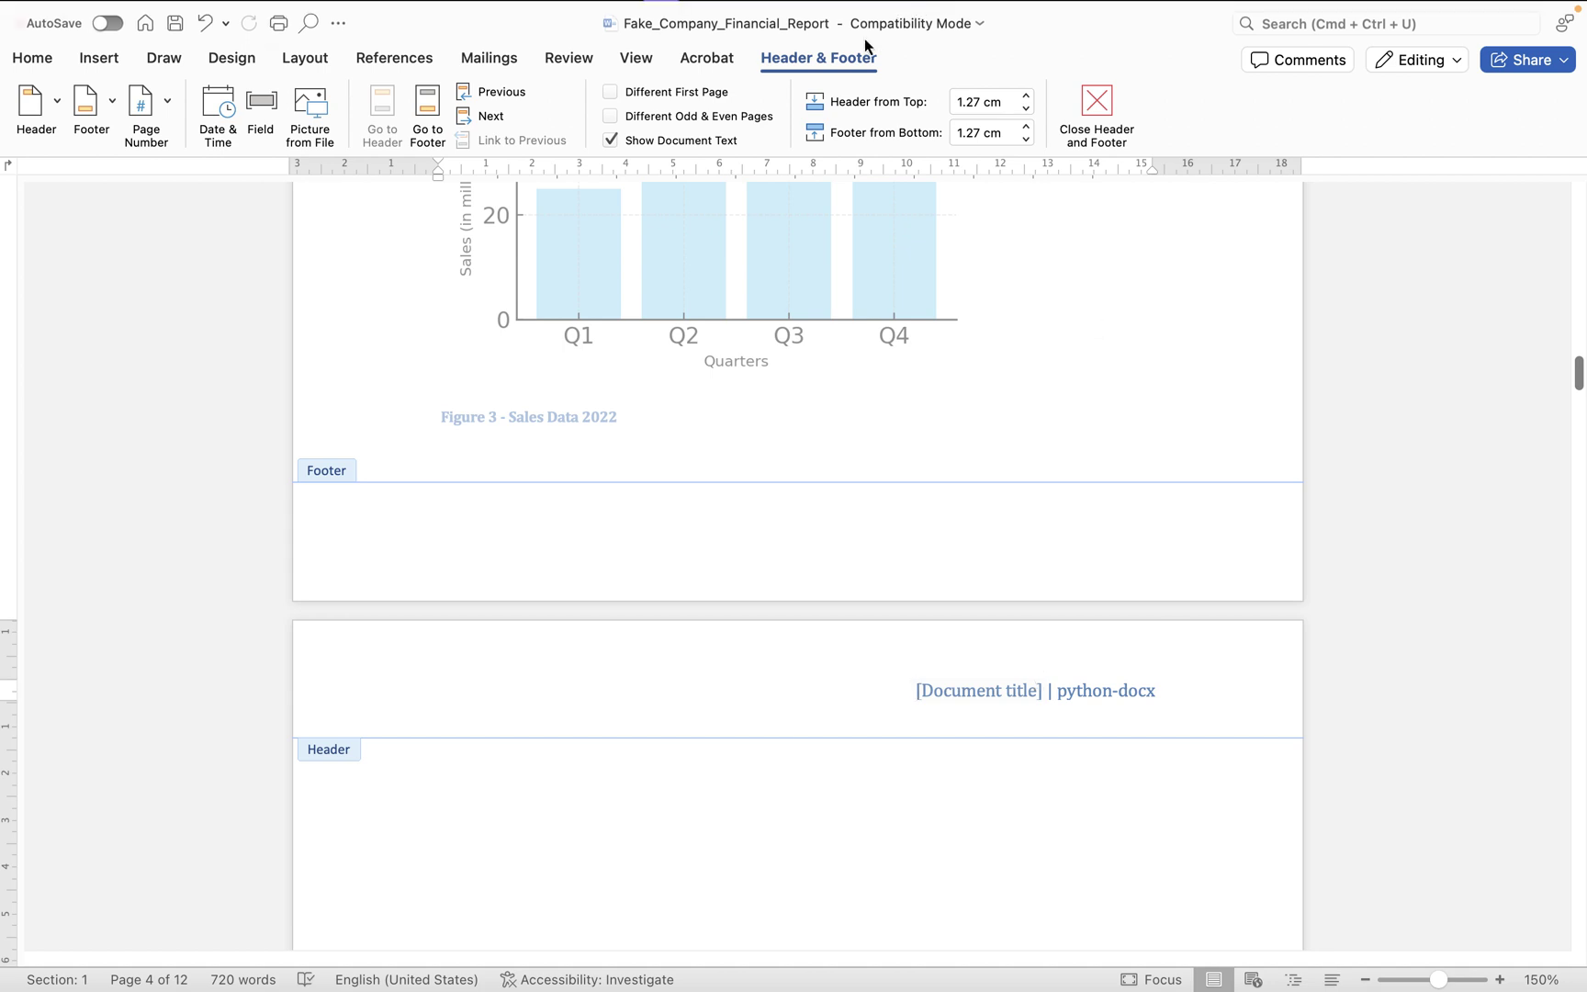
pyautogui.moveTo(654, 52)
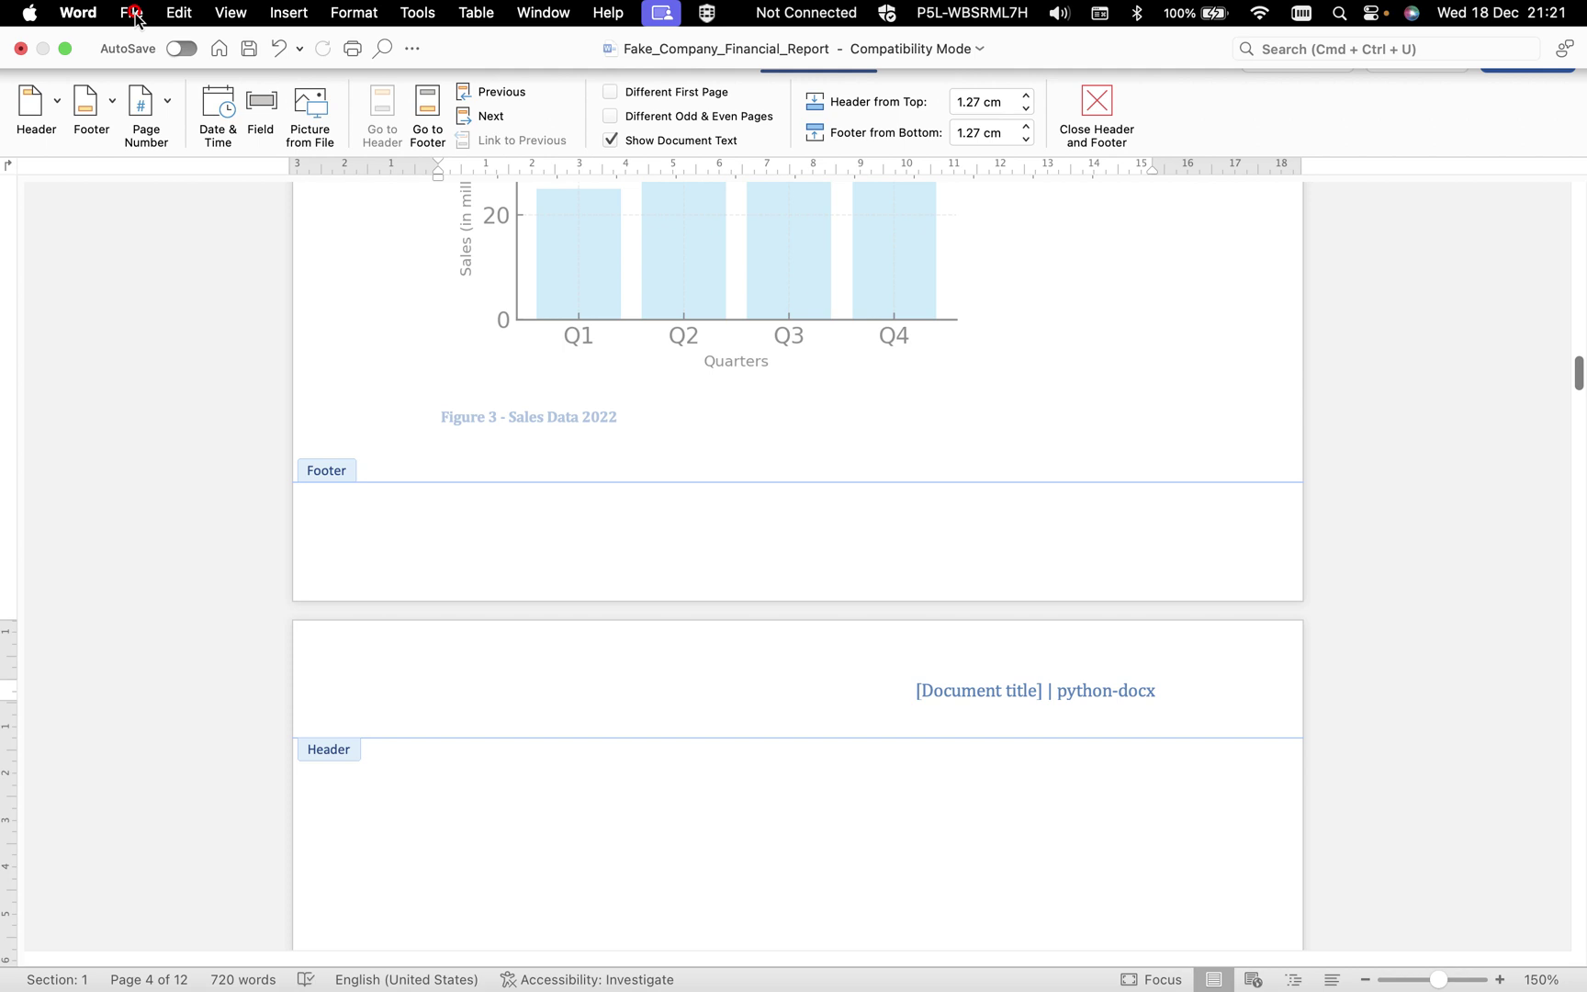
# - In the document properties Summary, replace the author with the writer's name and set Title to '2024 Financial Report'
pyautogui.click(133, 14)
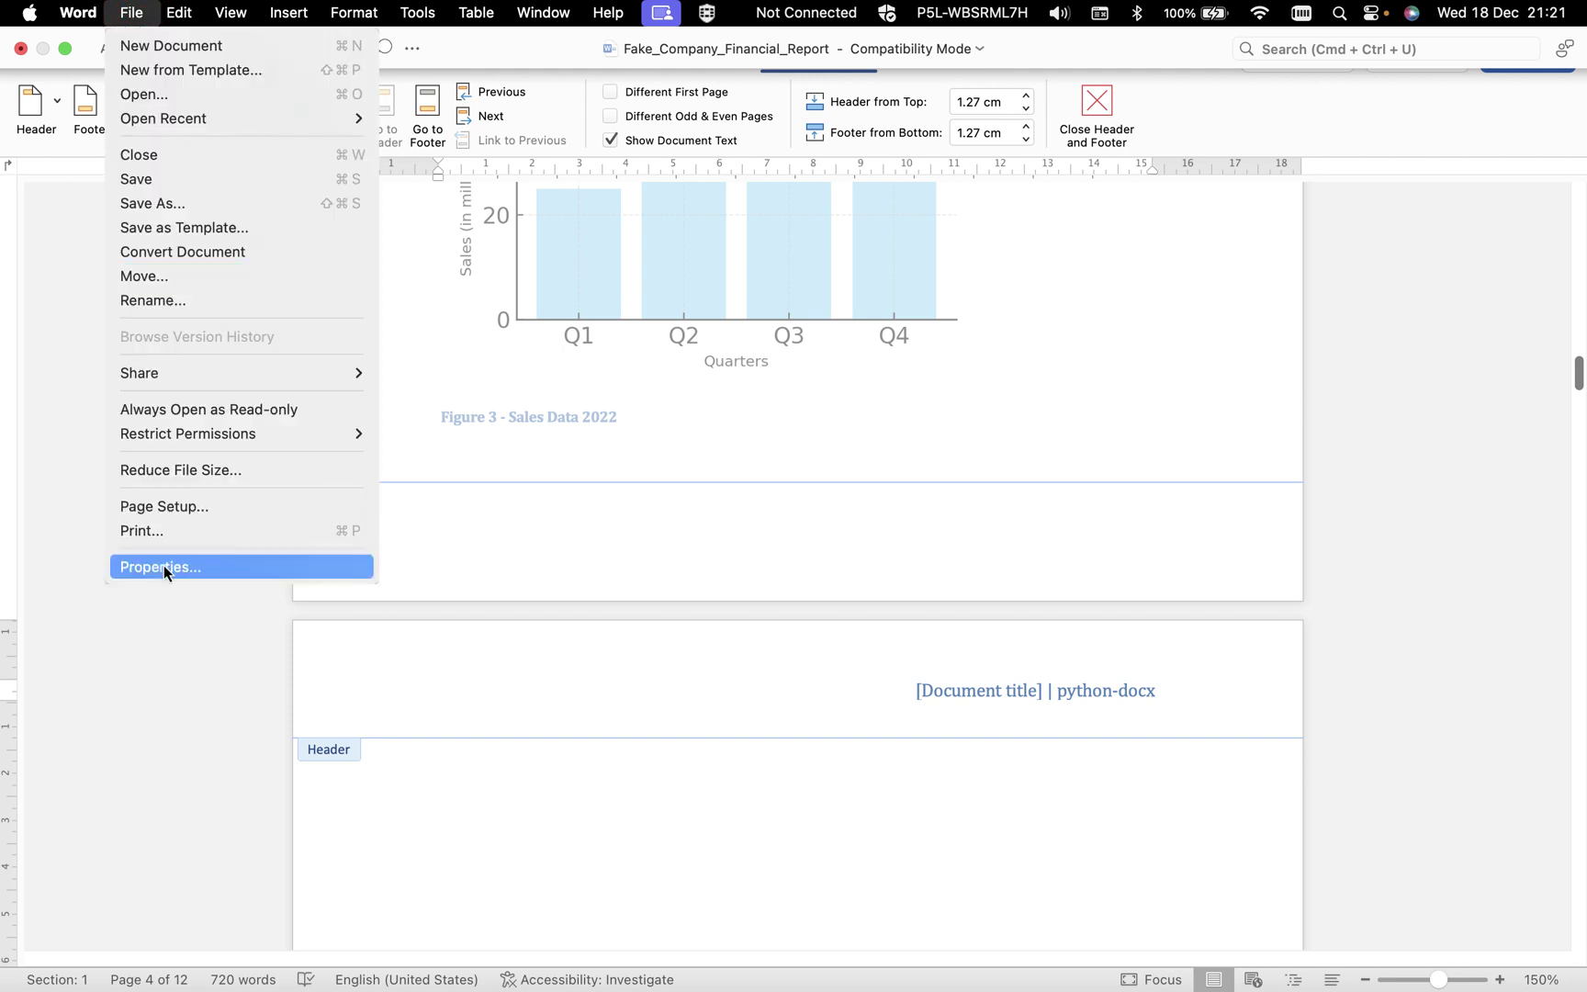
pyautogui.click(163, 566)
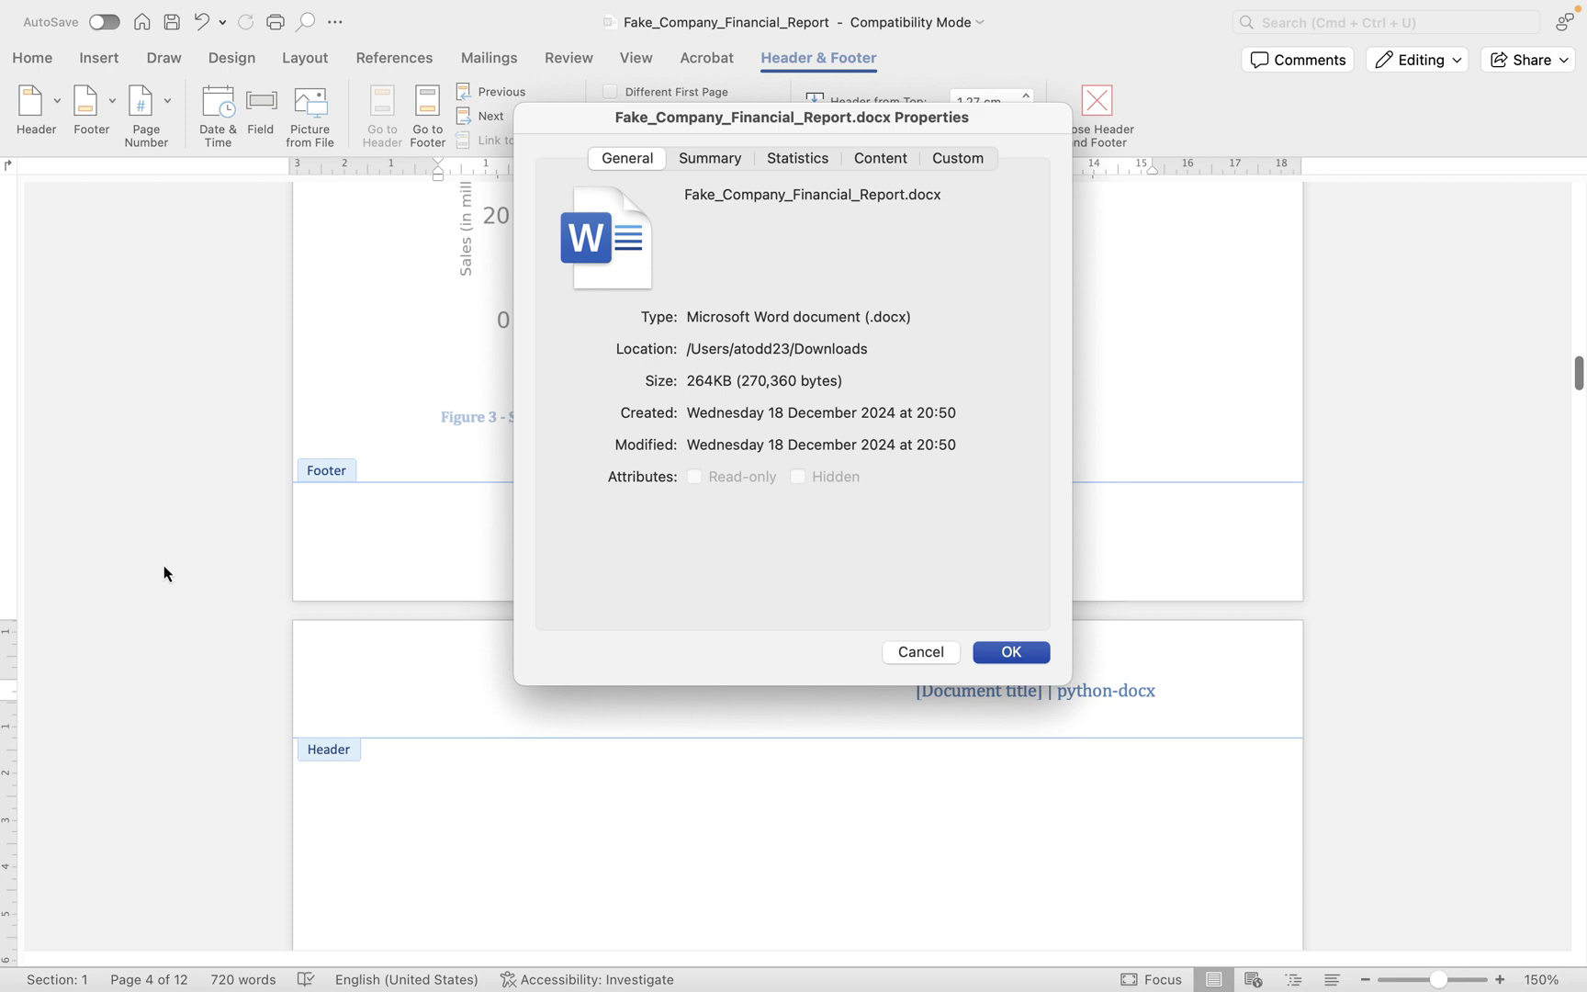
pyautogui.click(699, 156)
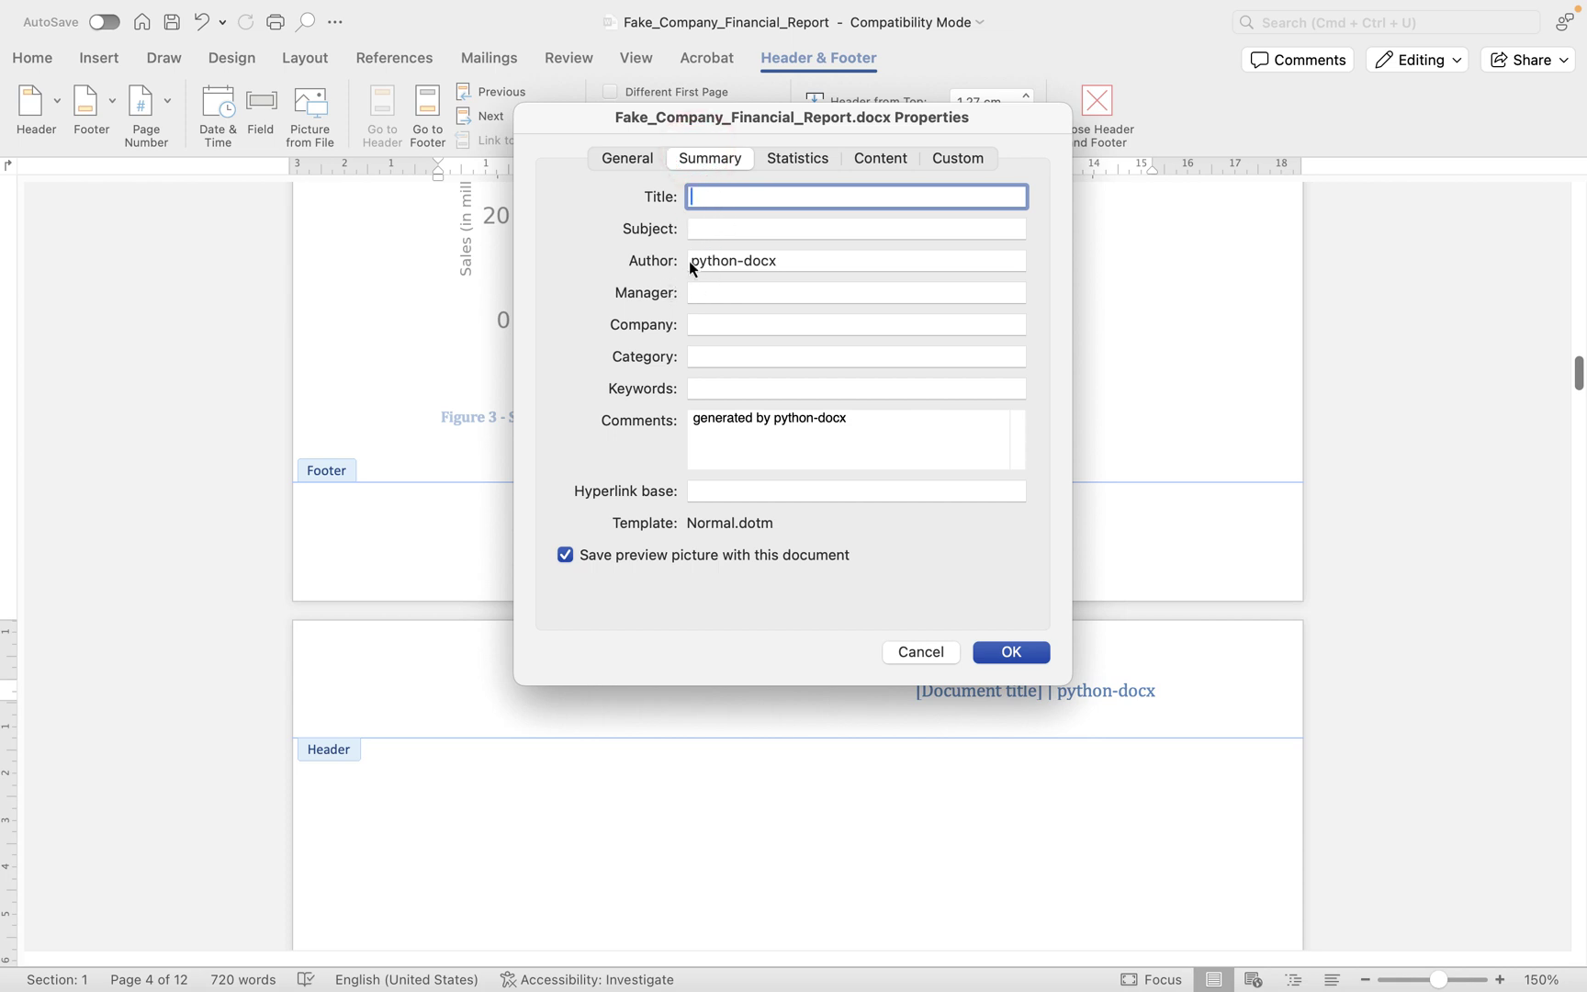
pyautogui.moveTo(690, 261); pyautogui.dragTo(798, 262)
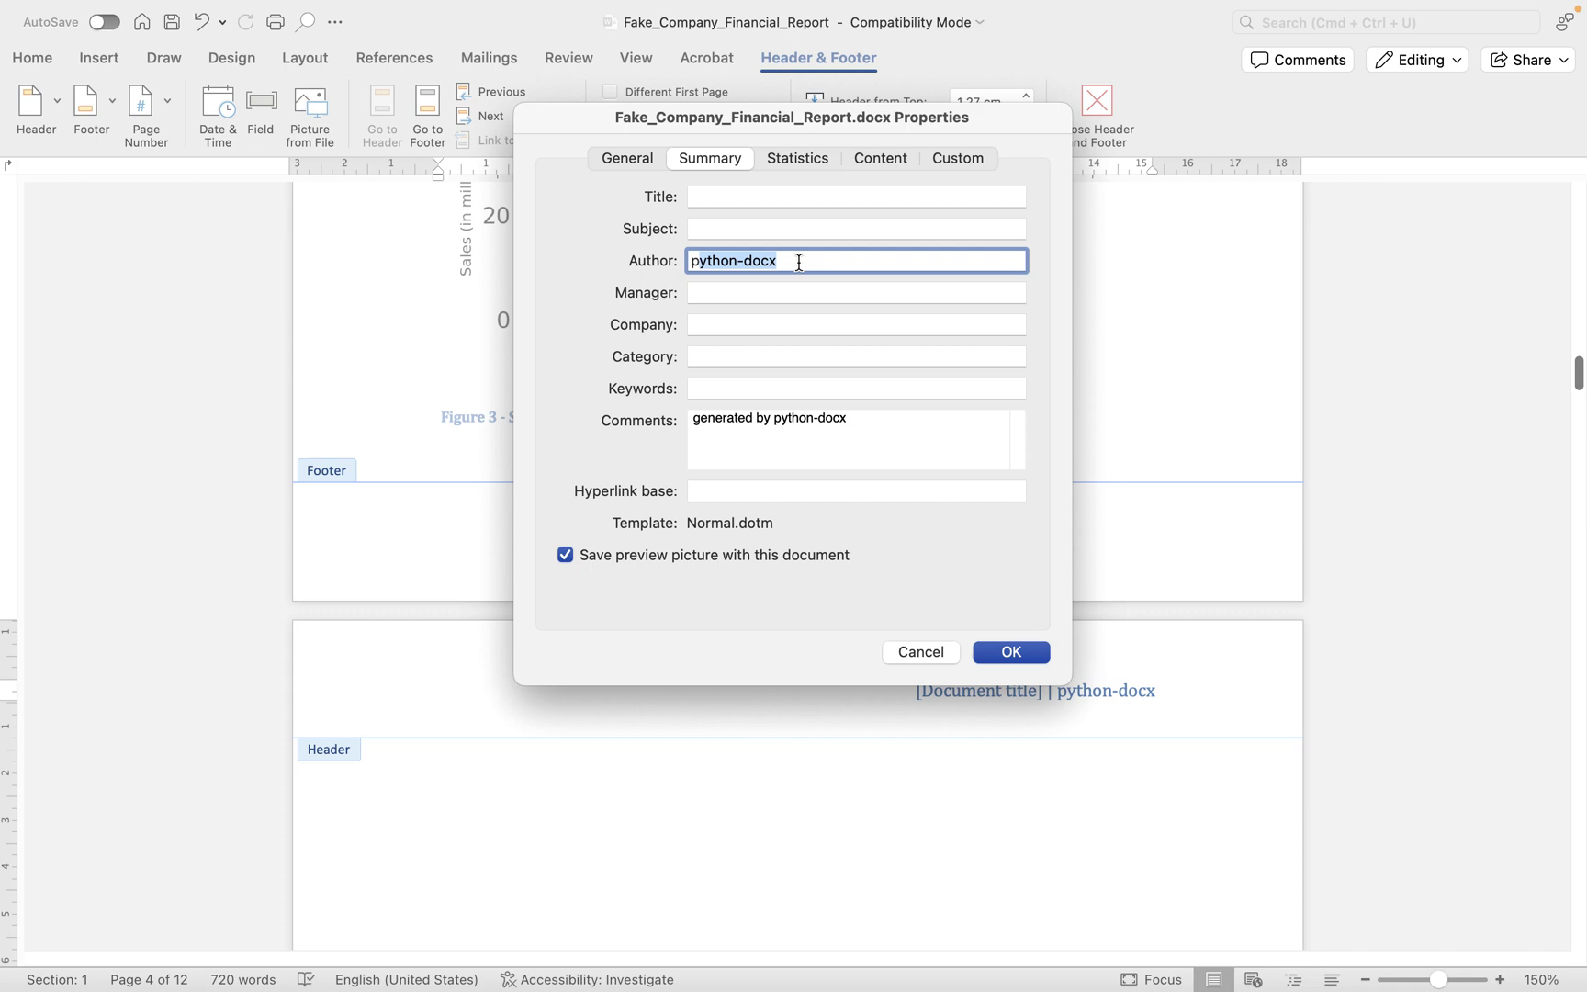
pyautogui.press('BackSpace')
pyautogui.click(731, 194)
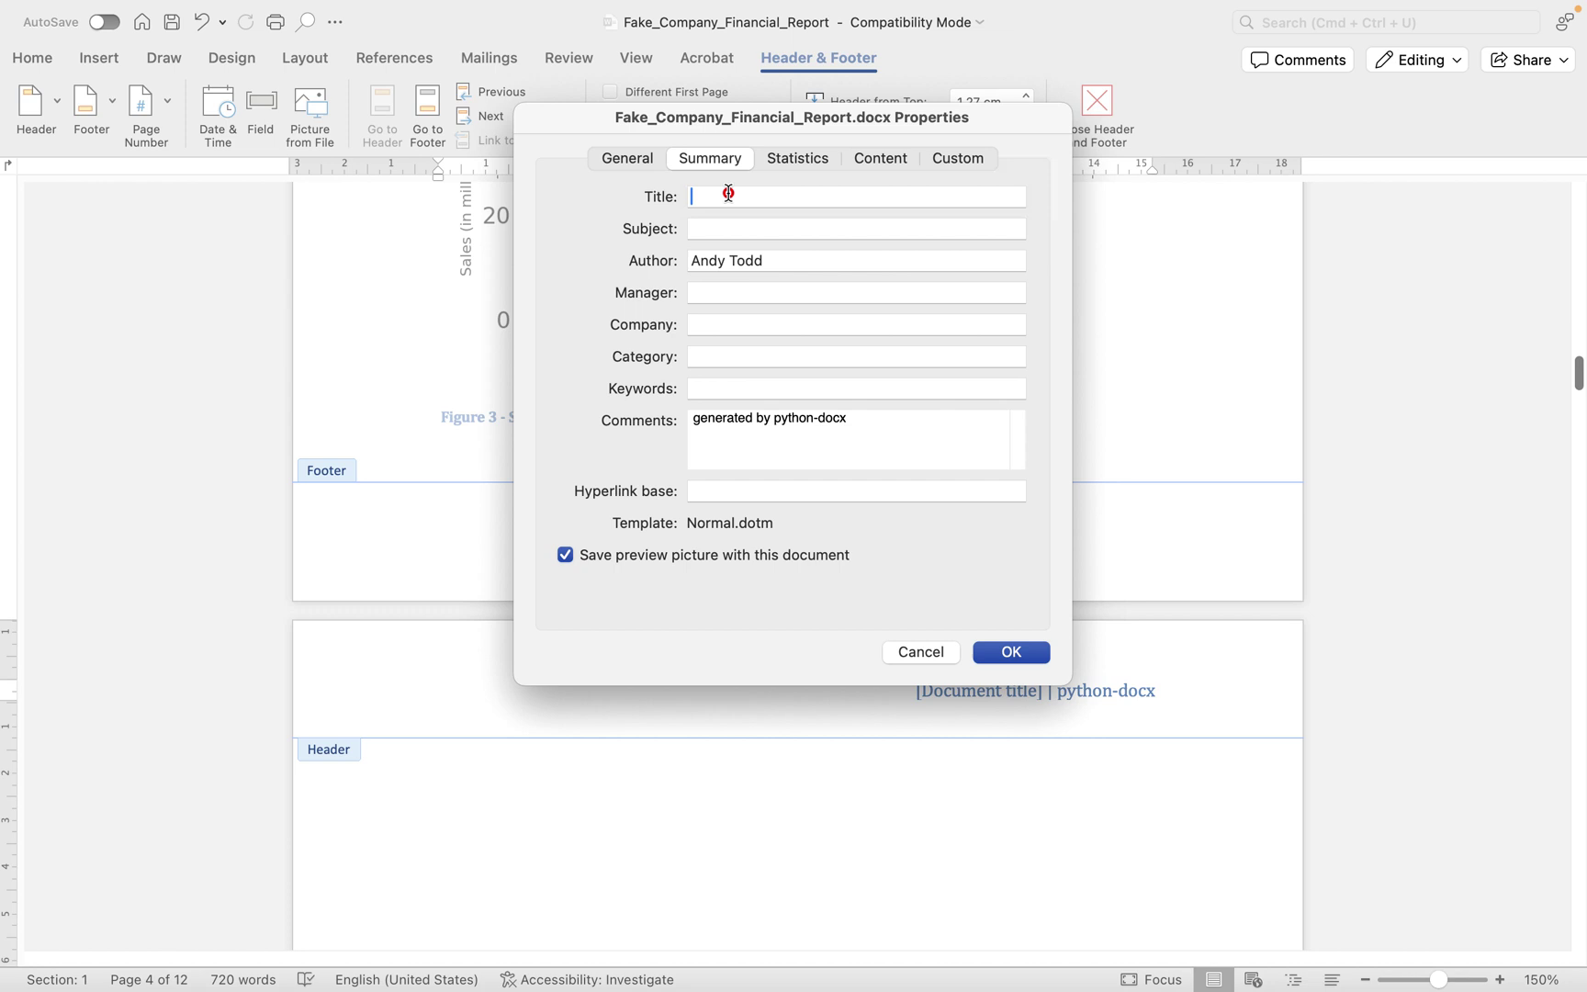
pyautogui.write('202')
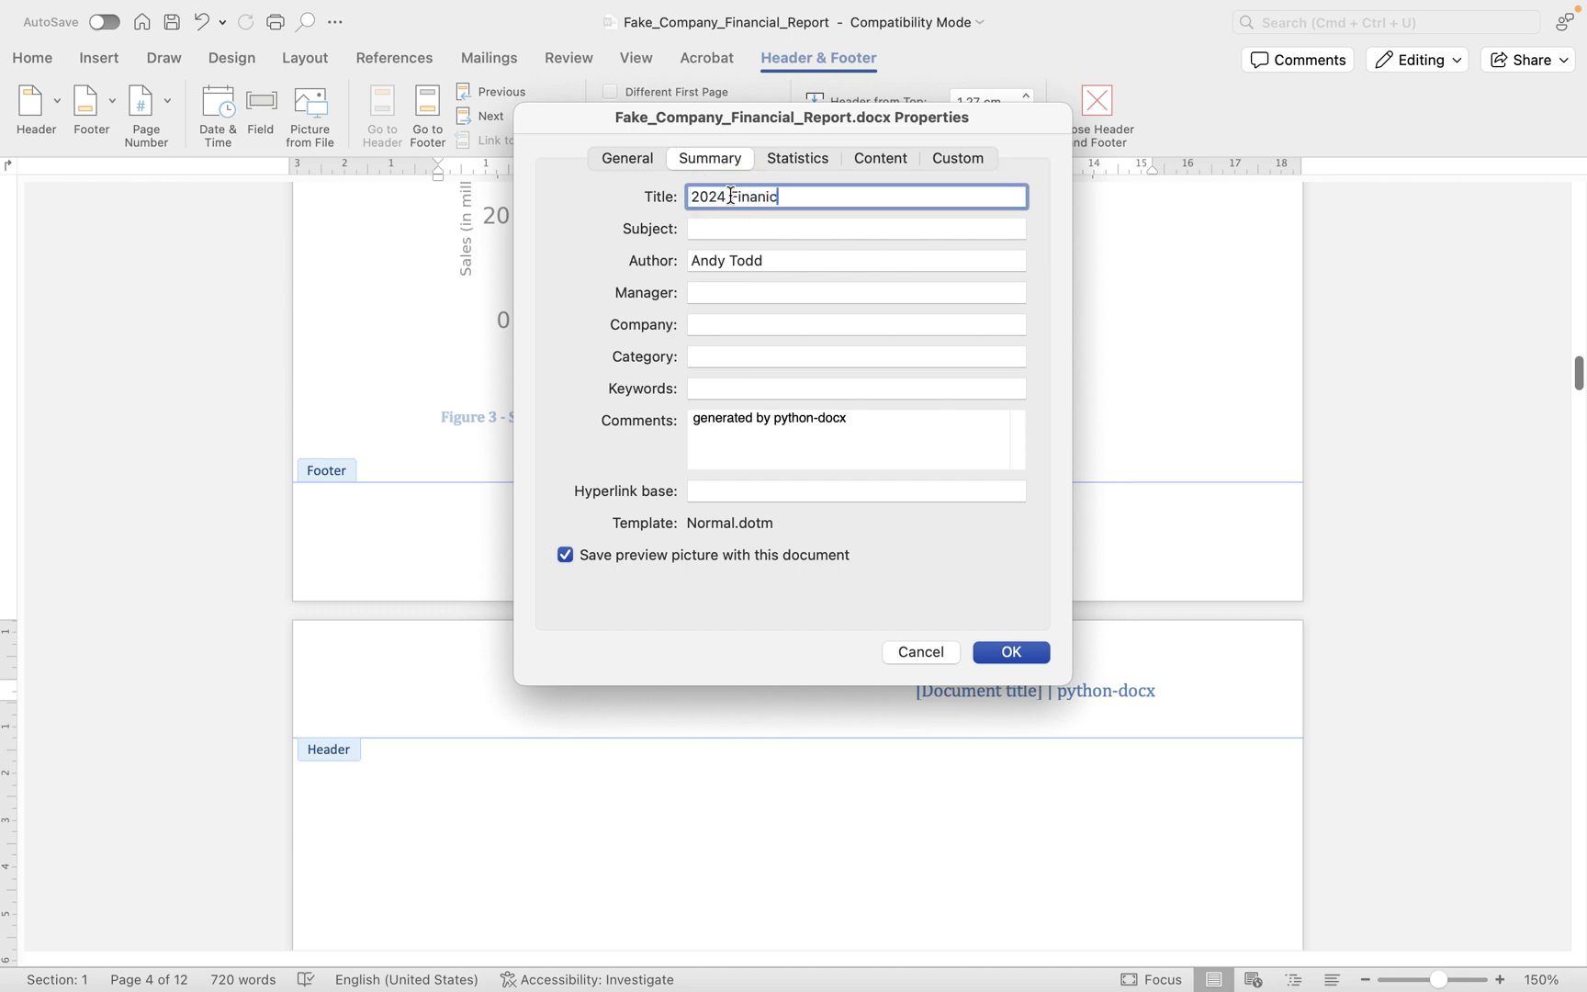
pyautogui.write('4 Financial Report')
pyautogui.click(984, 647)
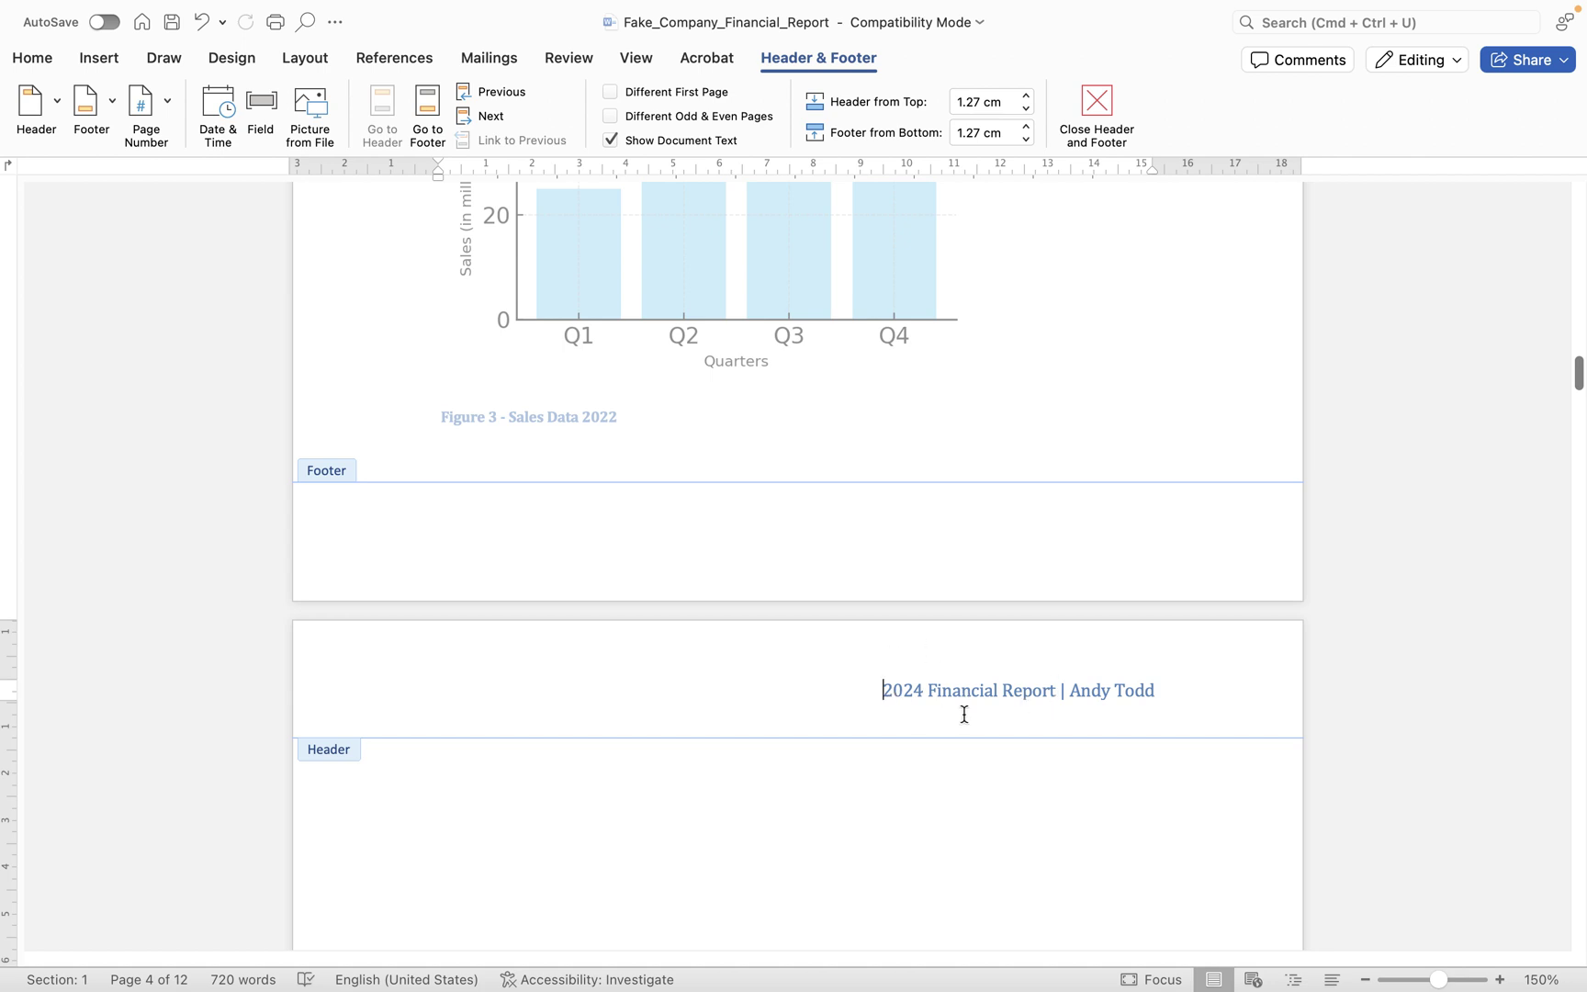
# - Select the Filigree title-and-author header line and delete it with Remove Header
pyautogui.scroll(-3, 1109, 696)
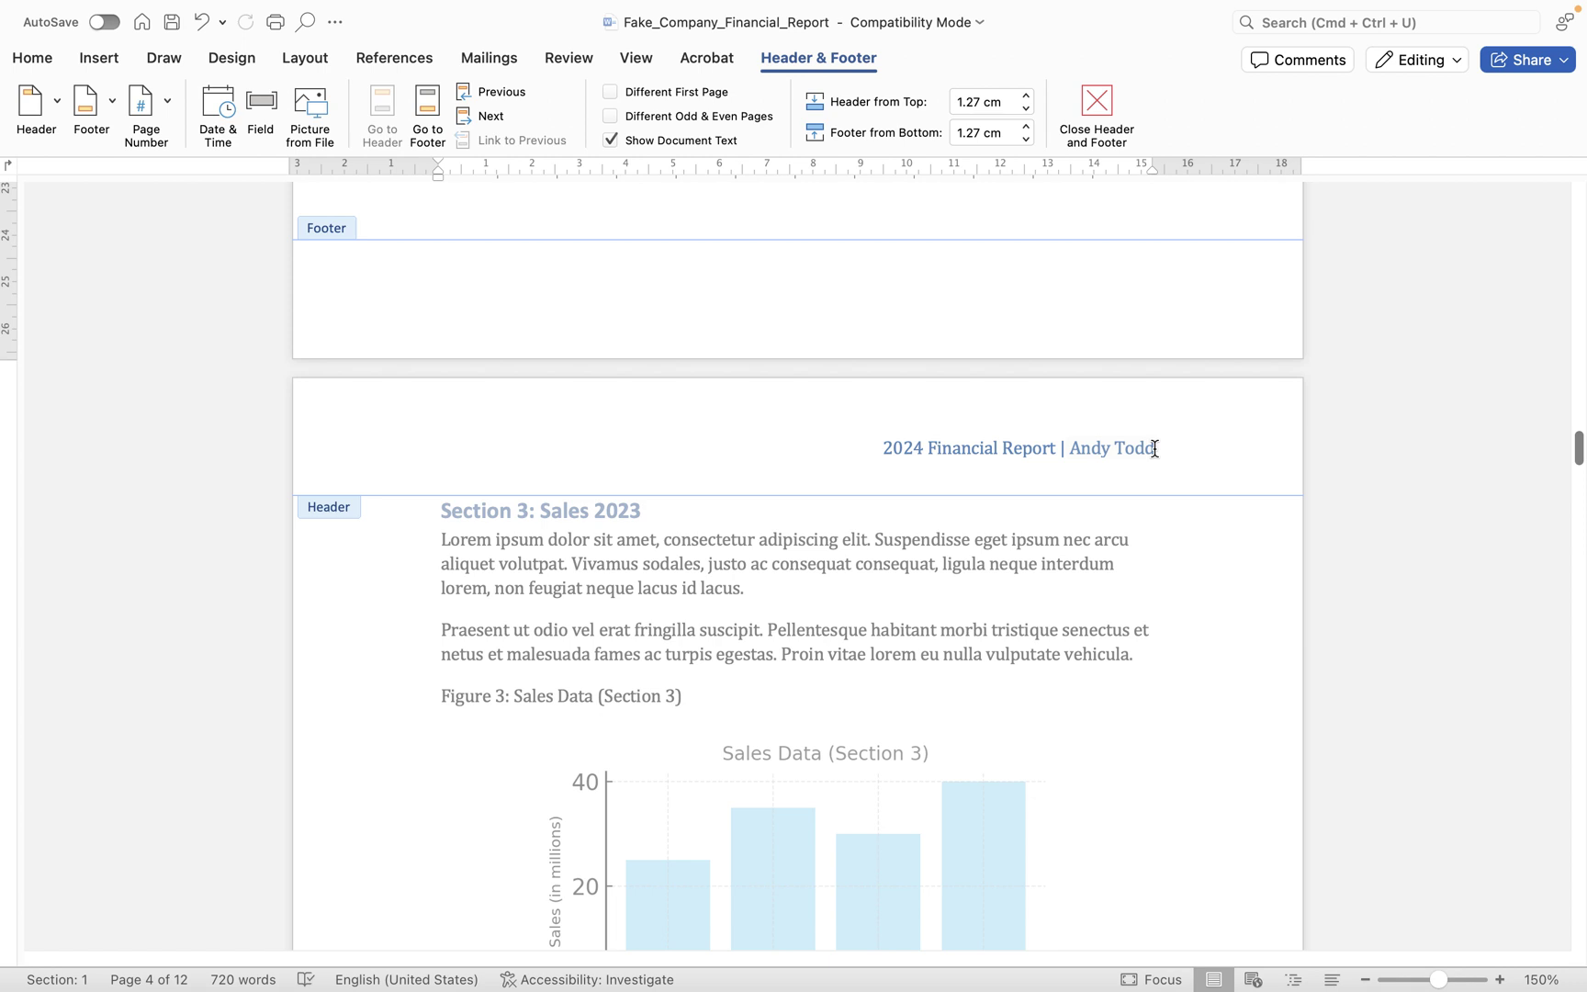
pyautogui.click(1154, 449)
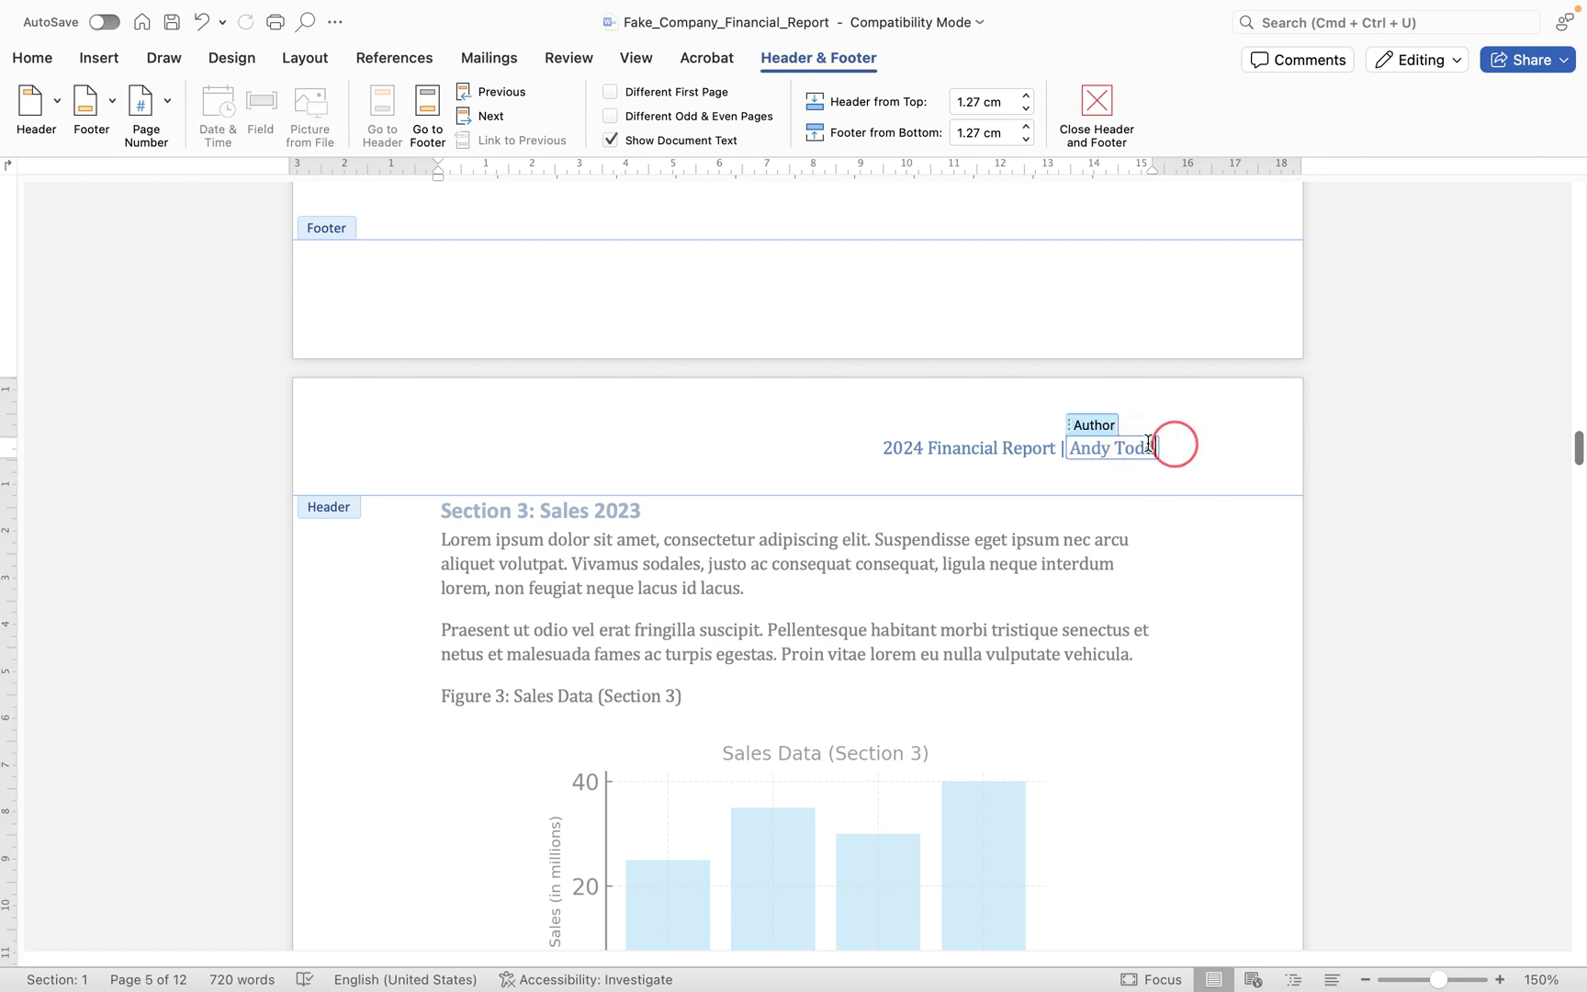
pyautogui.tripleClick(1212, 462)
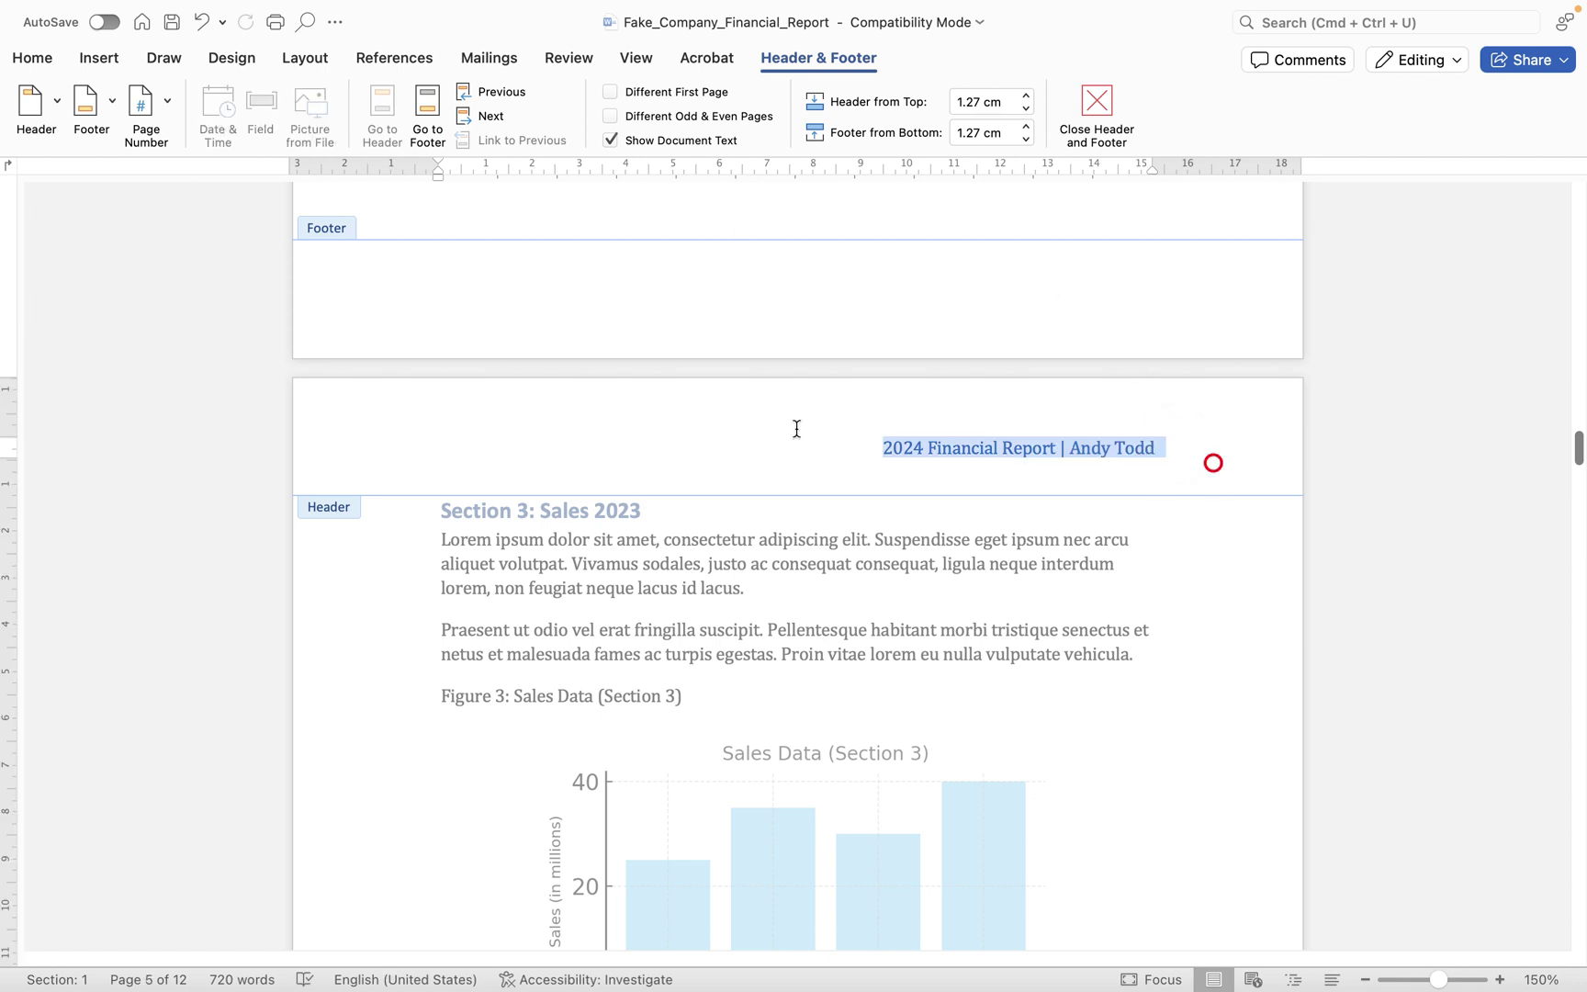
pyautogui.click(36, 106)
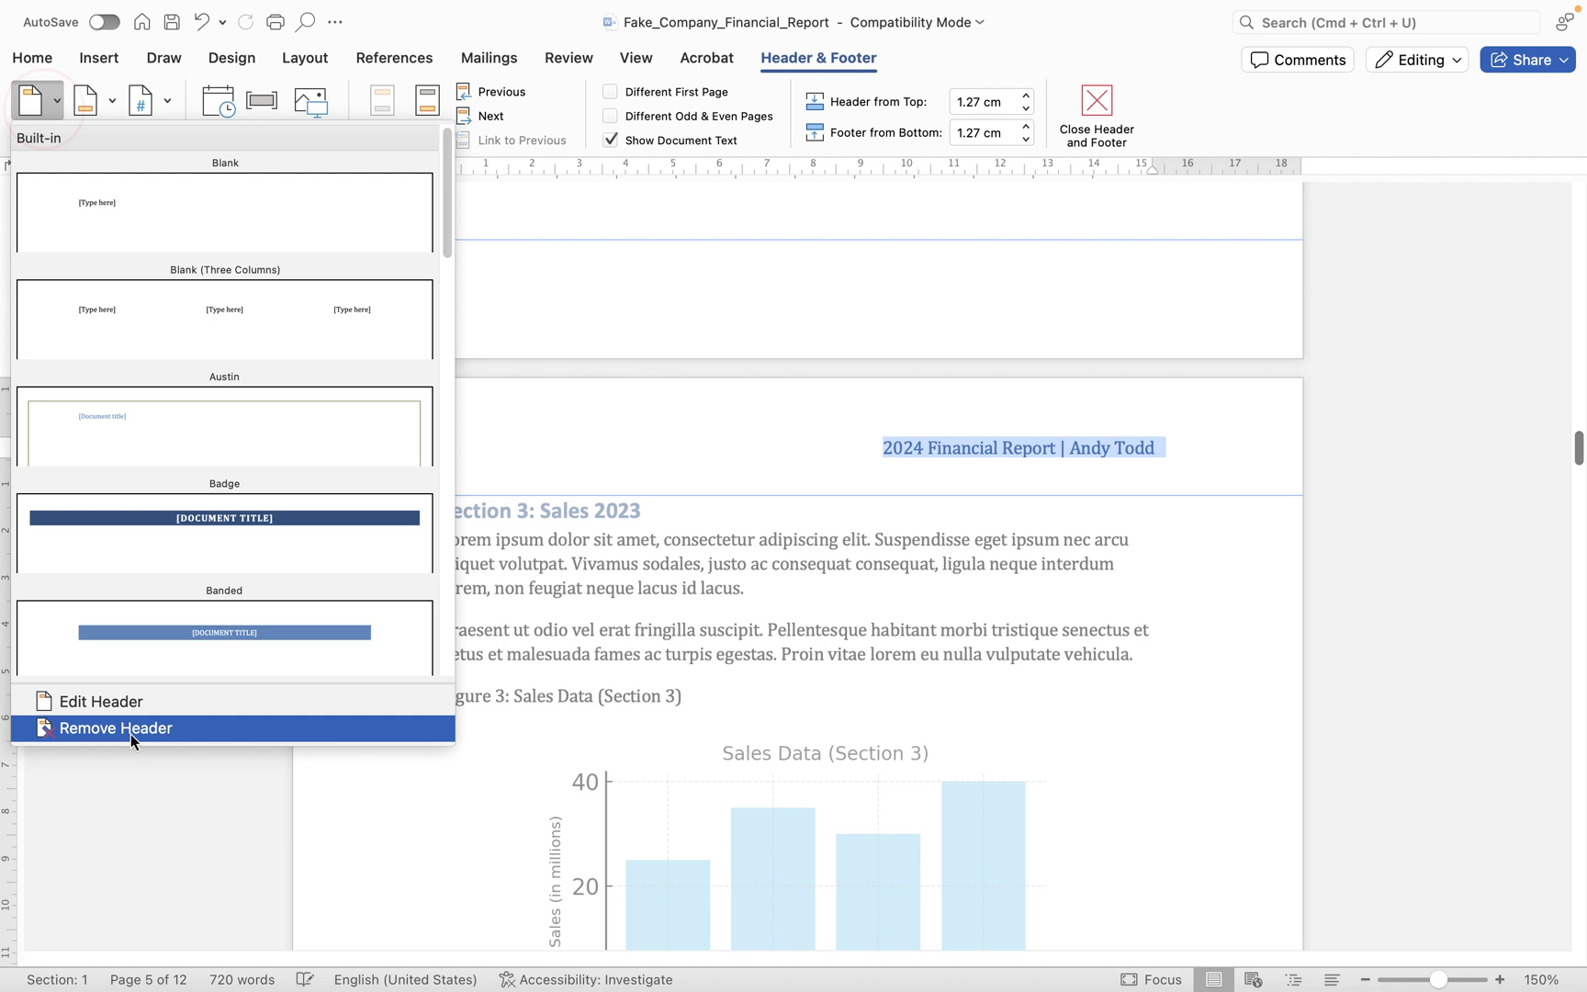
pyautogui.click(133, 732)
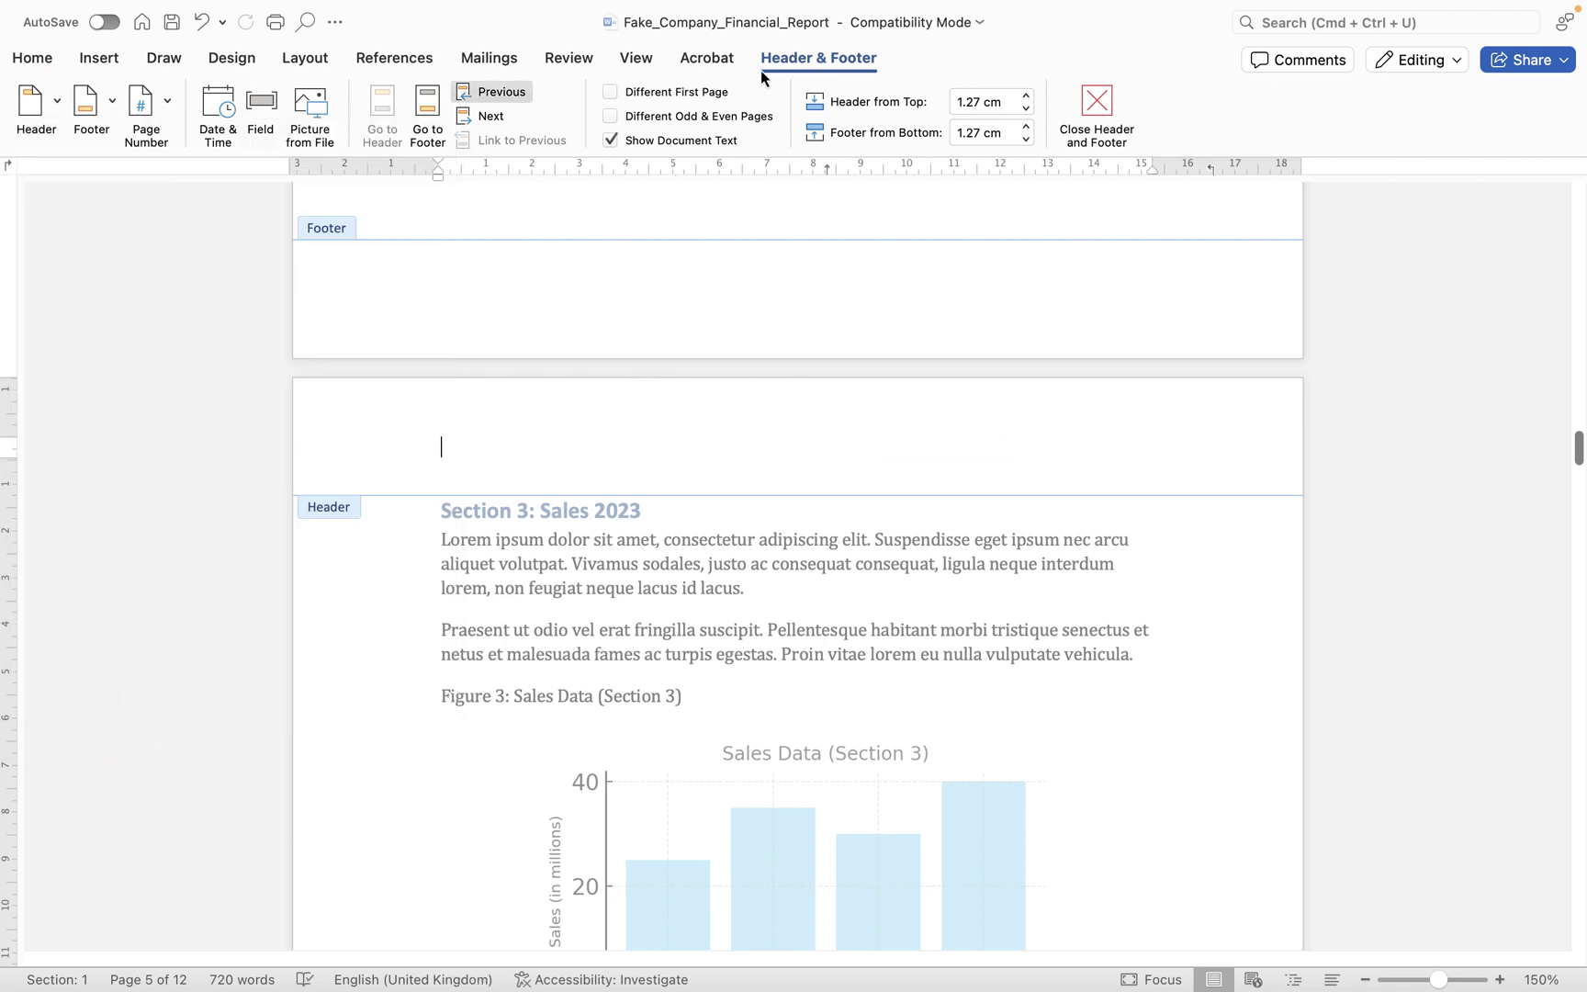
# - Insert a Date and Time field in the header showing today's date, 18/12/2024
pyautogui.click(263, 107)
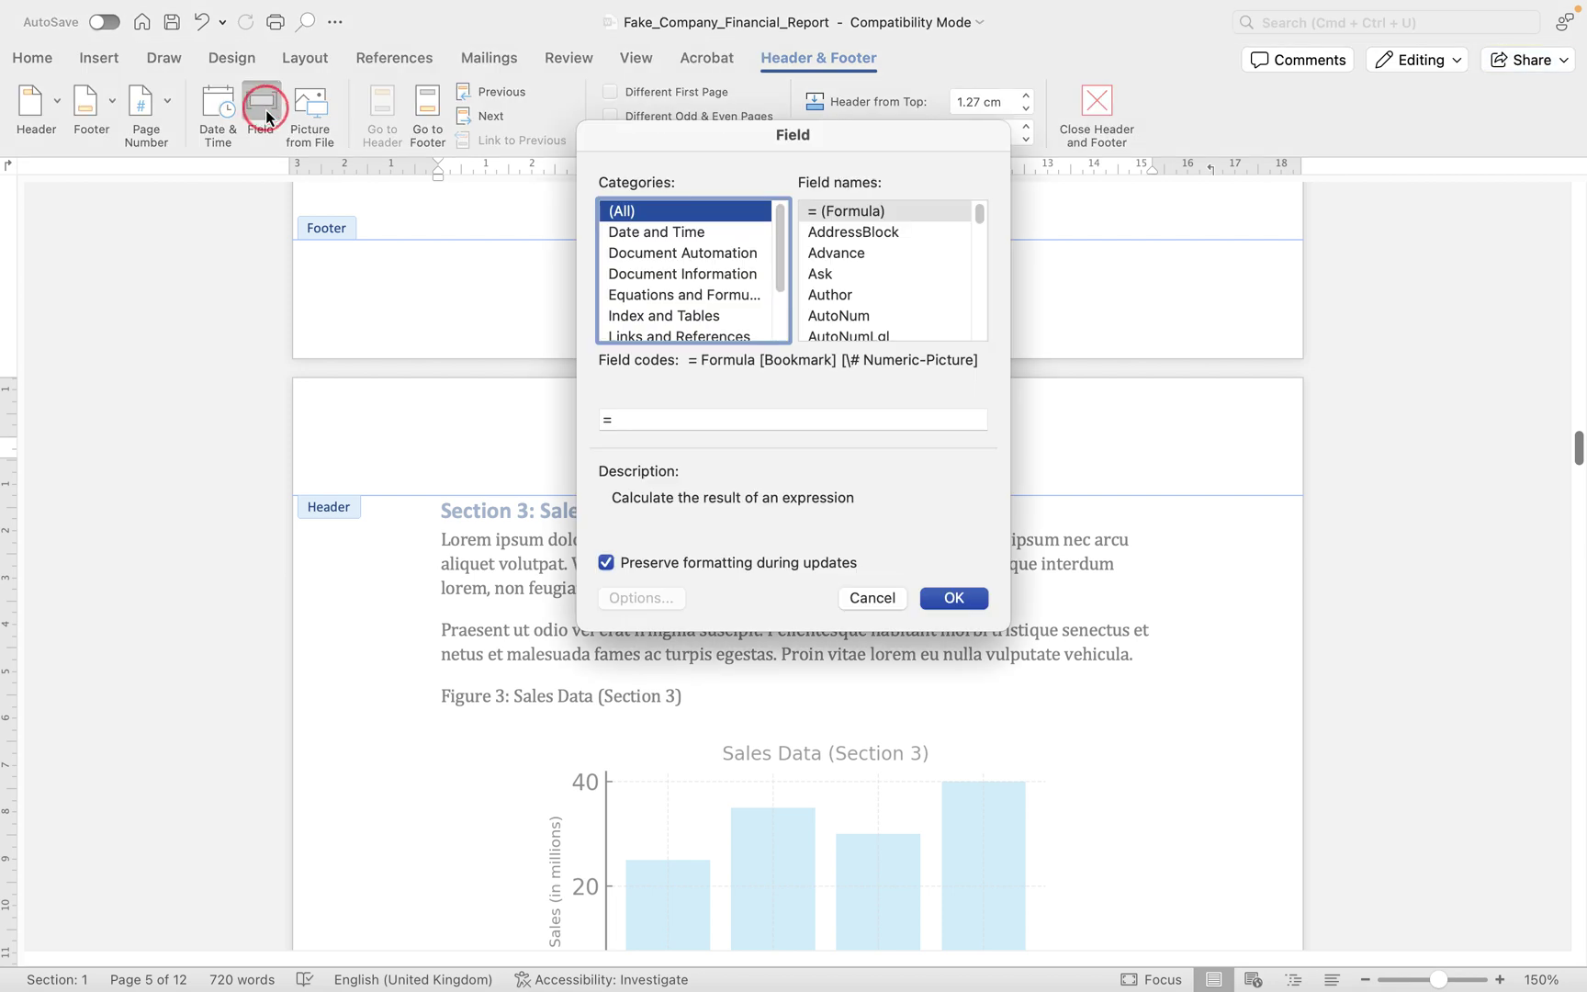
pyautogui.click(676, 232)
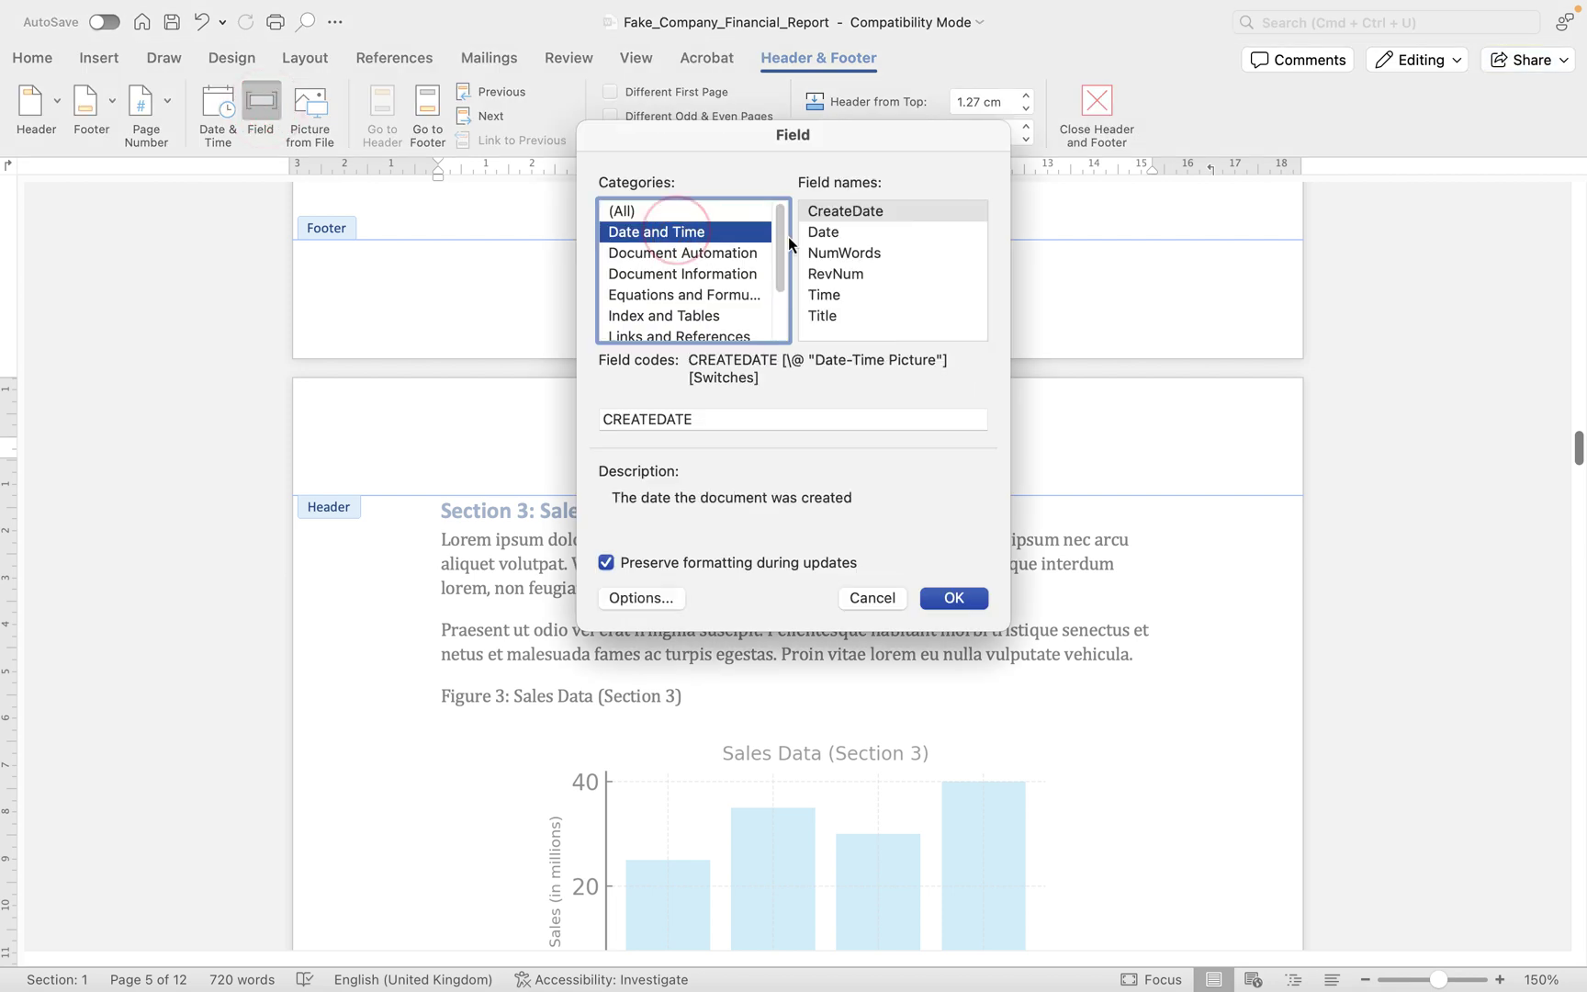
pyautogui.click(852, 232)
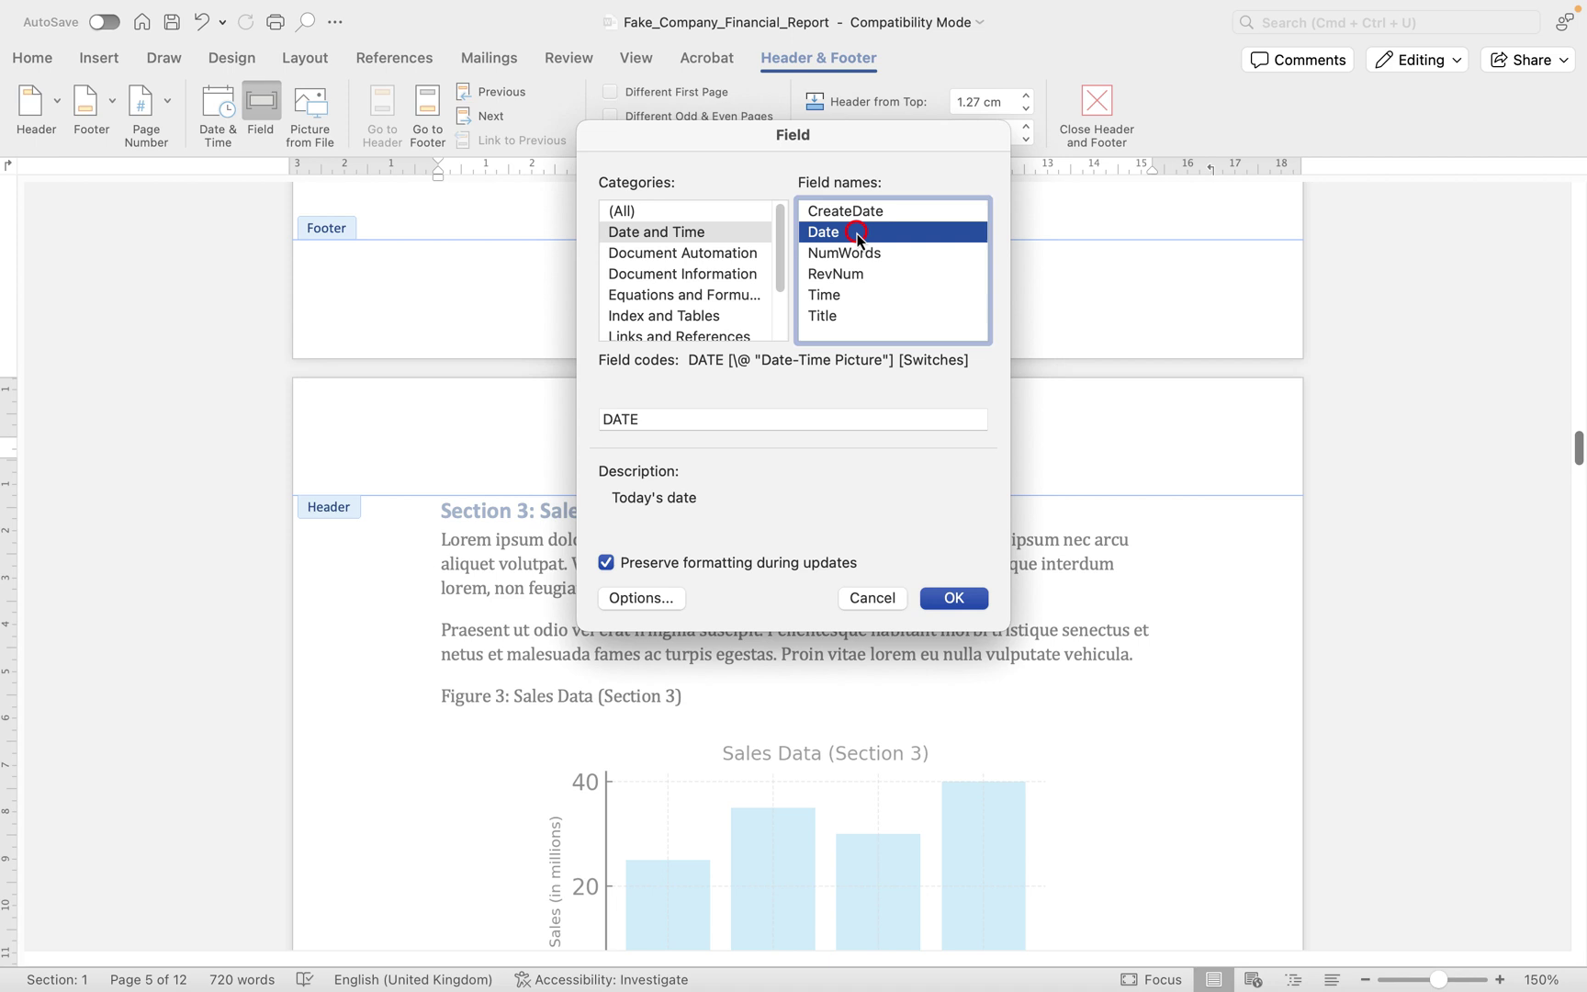
pyautogui.click(963, 602)
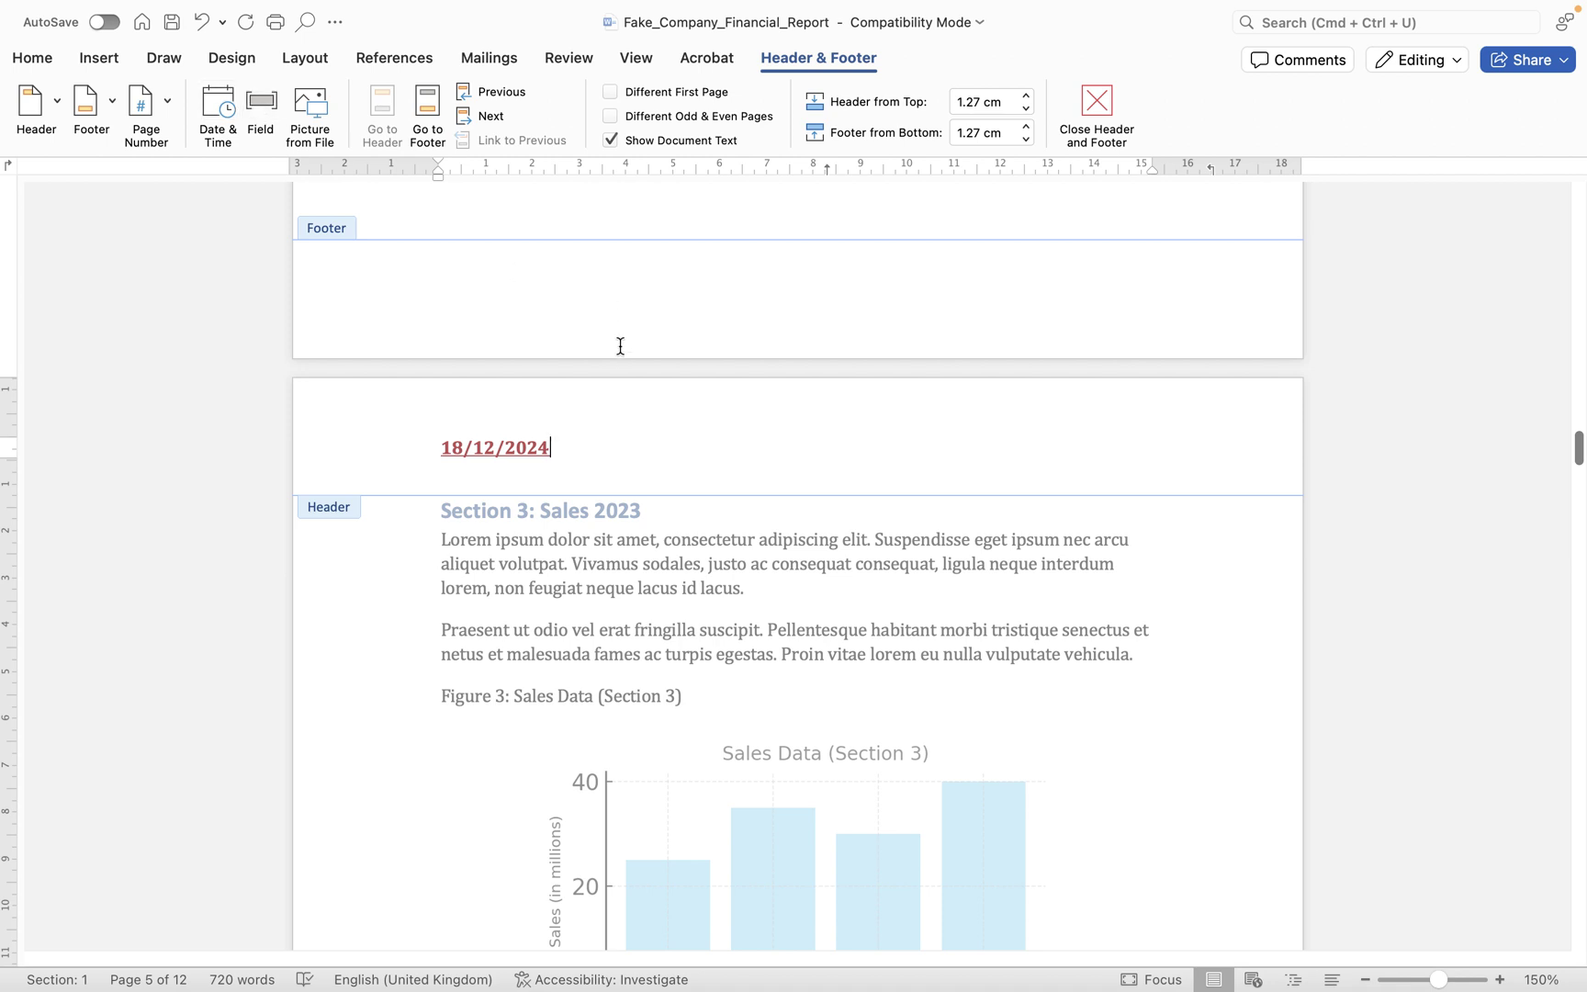
# - Browse the built-in header designs in the Header gallery
pyautogui.click(42, 103)
pyautogui.scroll(-5, 307, 510)
pyautogui.scroll(-4, 307, 517)
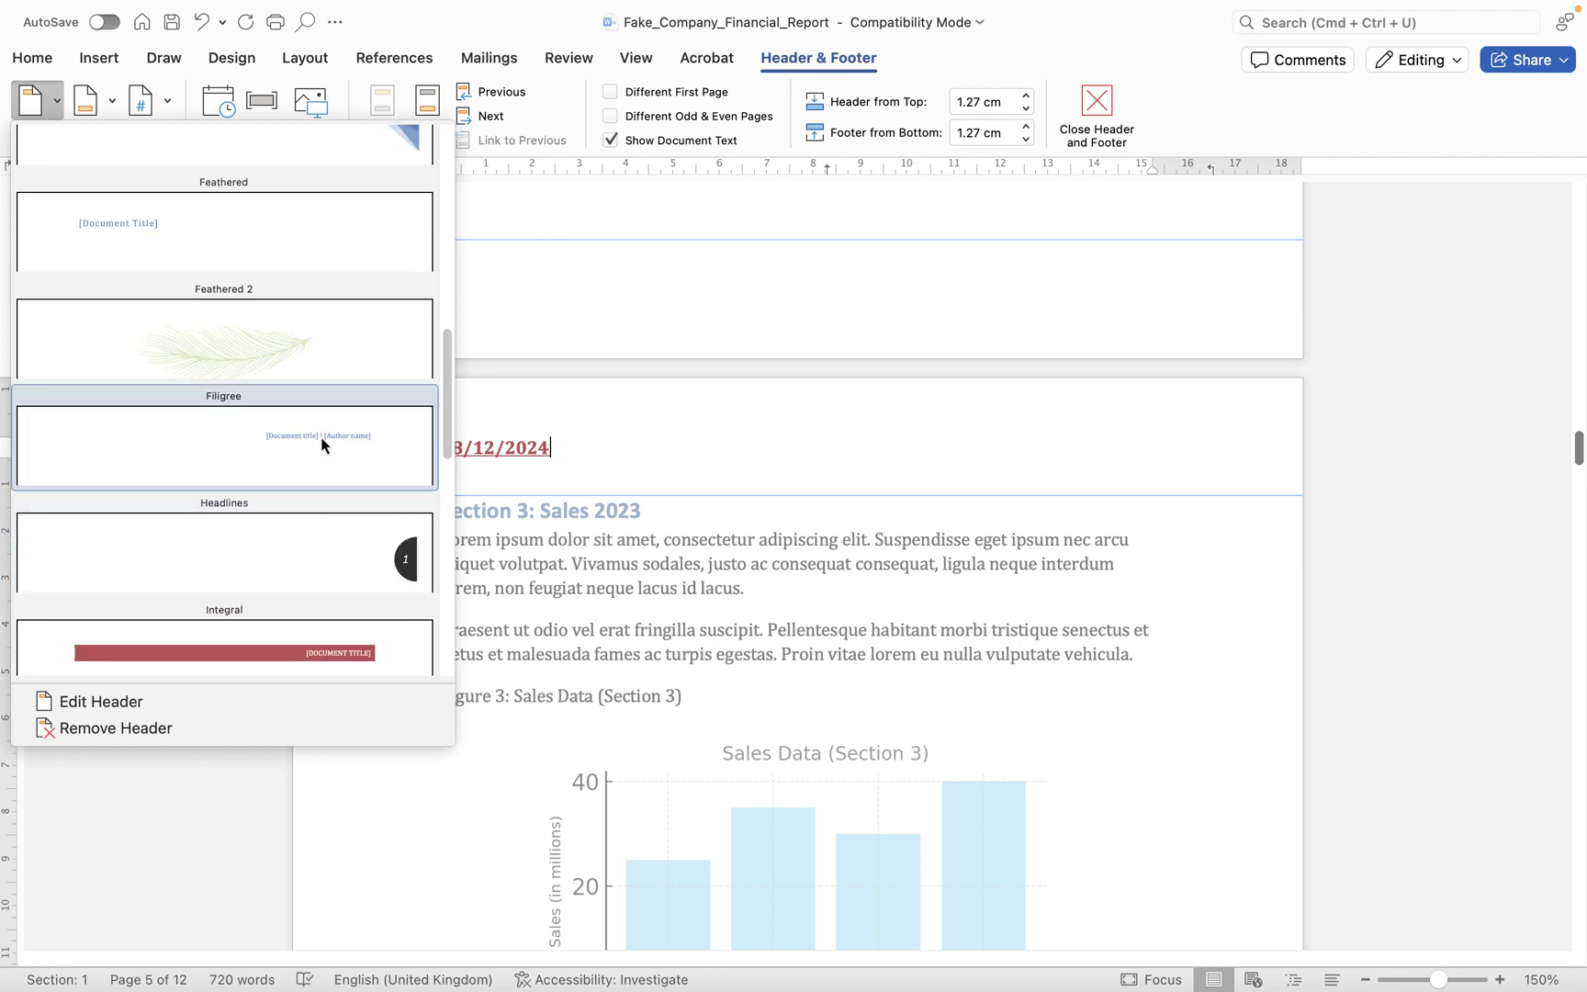
# - Close the header gallery without choosing a design, move into the footer, and show page-number options
pyautogui.scroll(-1, 699, 437)
pyautogui.scroll(-15, 699, 436)
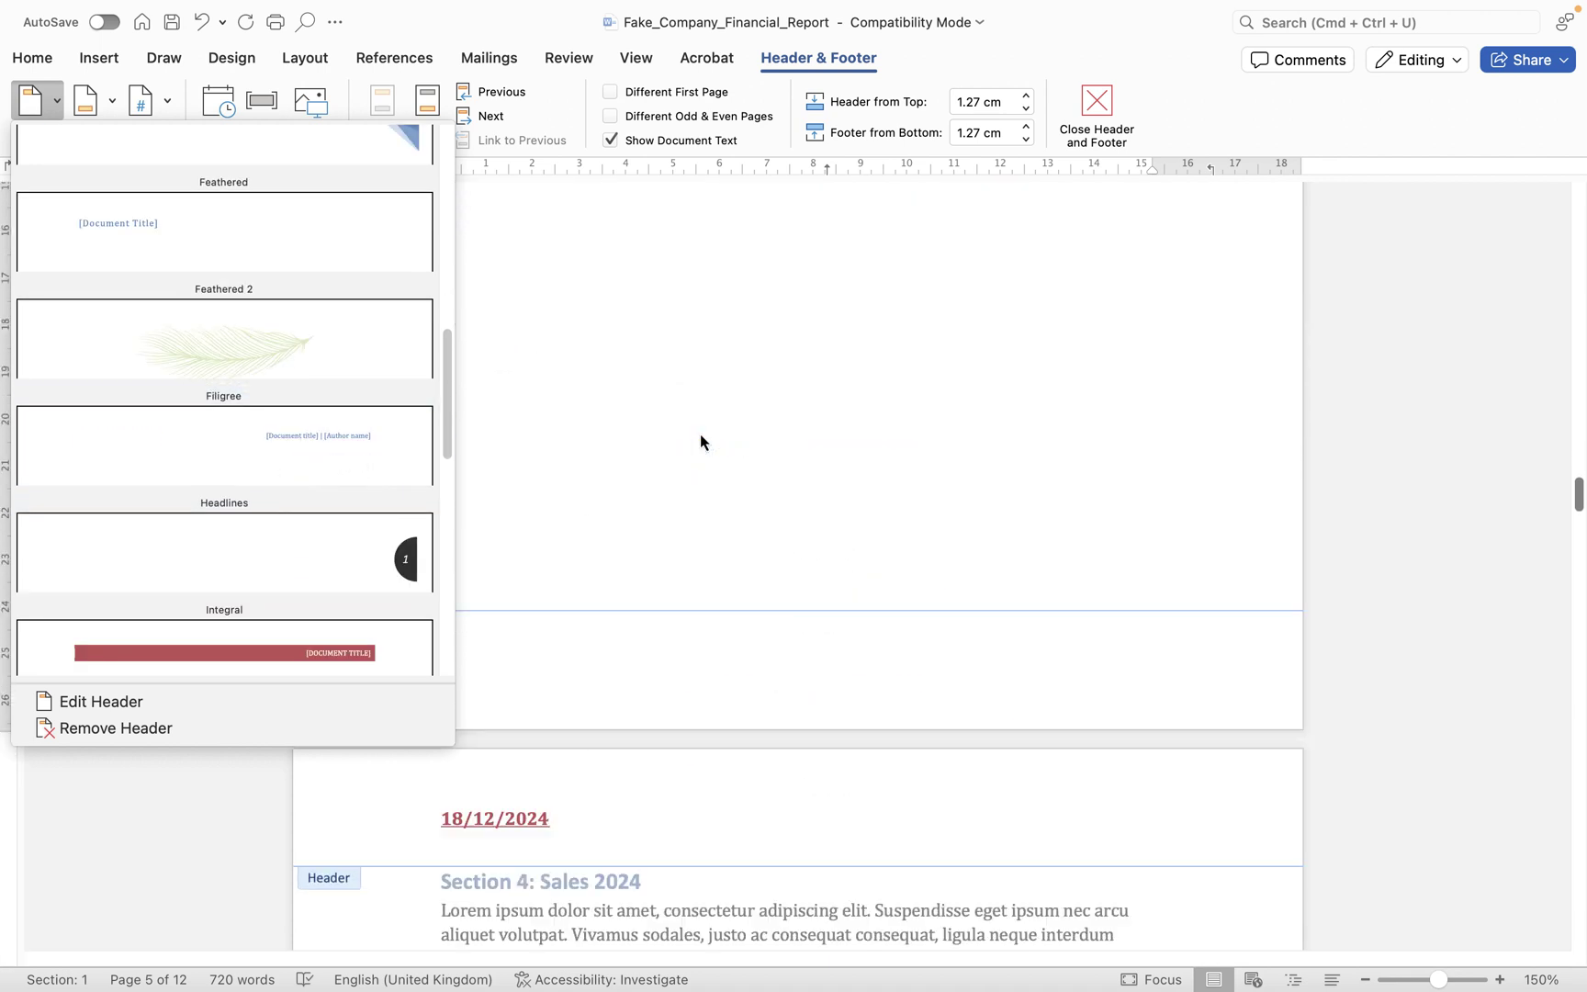
pyautogui.click(682, 442)
pyautogui.click(414, 443)
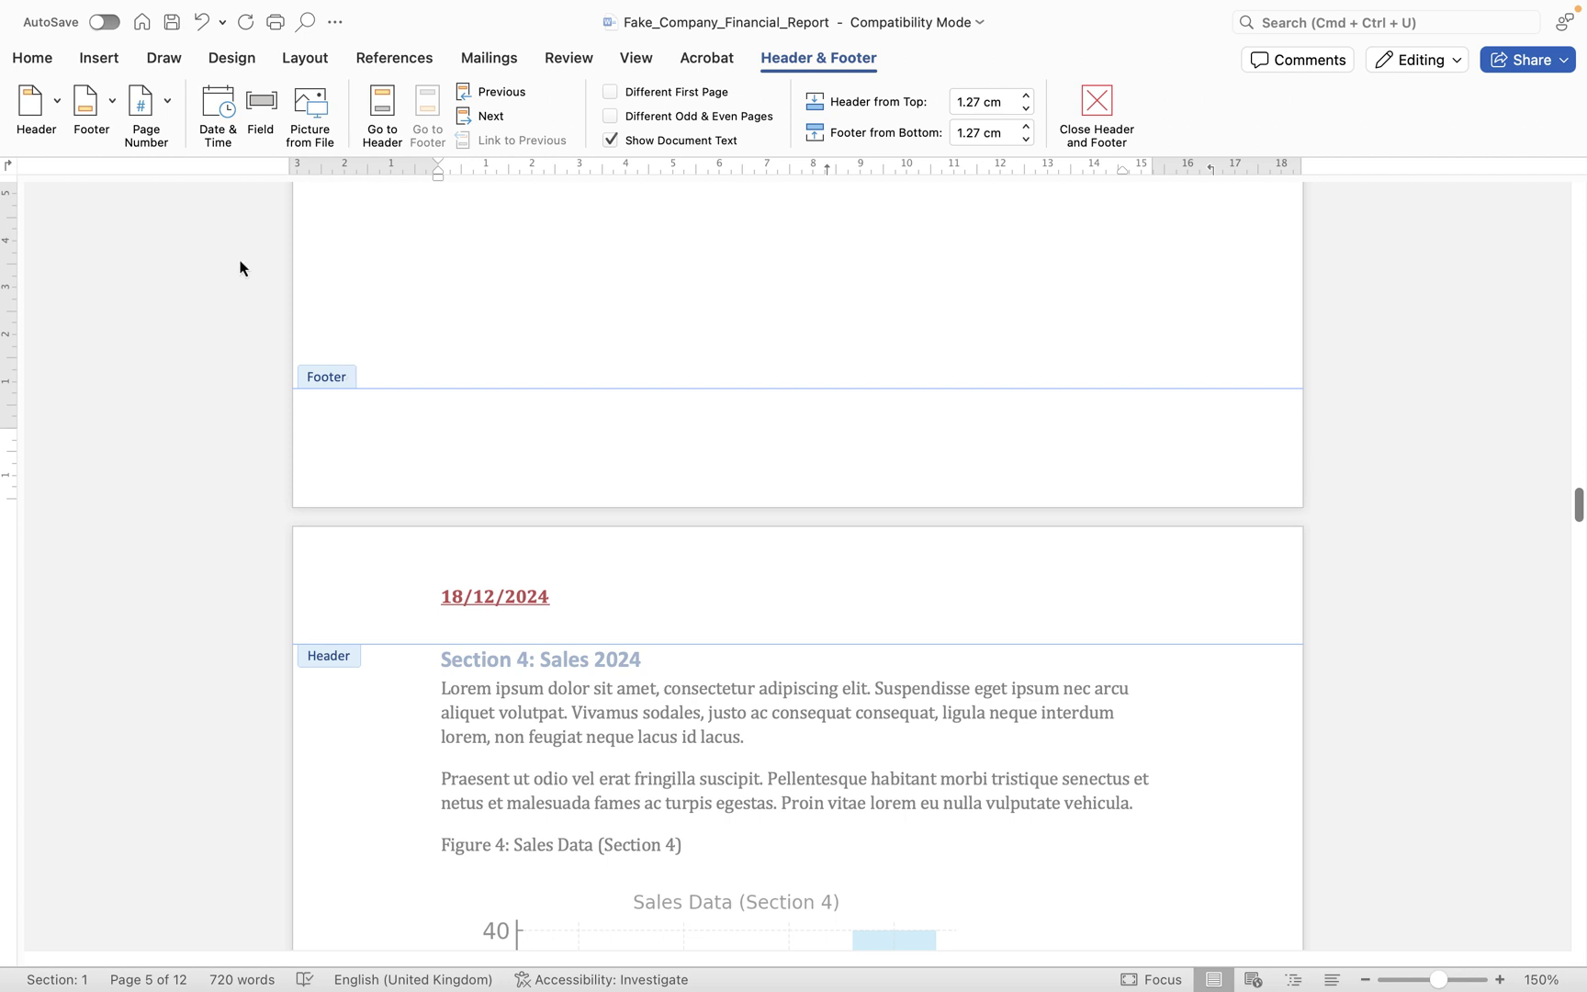
pyautogui.click(156, 103)
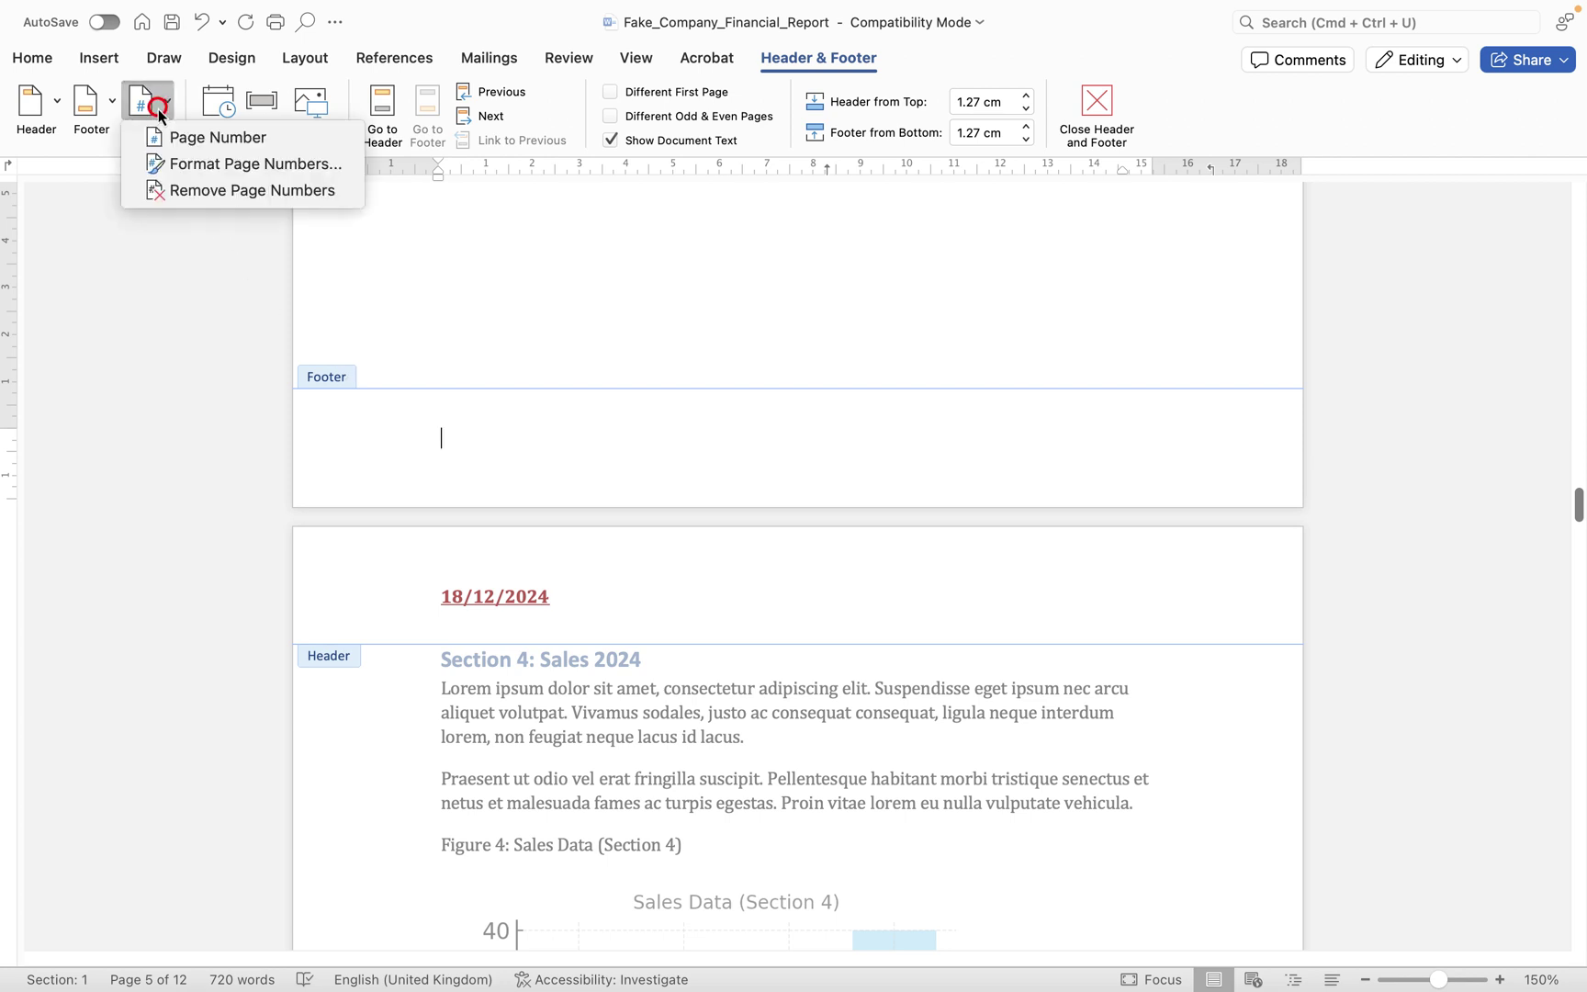
# - Insert page numbers aligned Right using the 1, 2, 3 number format
pyautogui.click(235, 141)
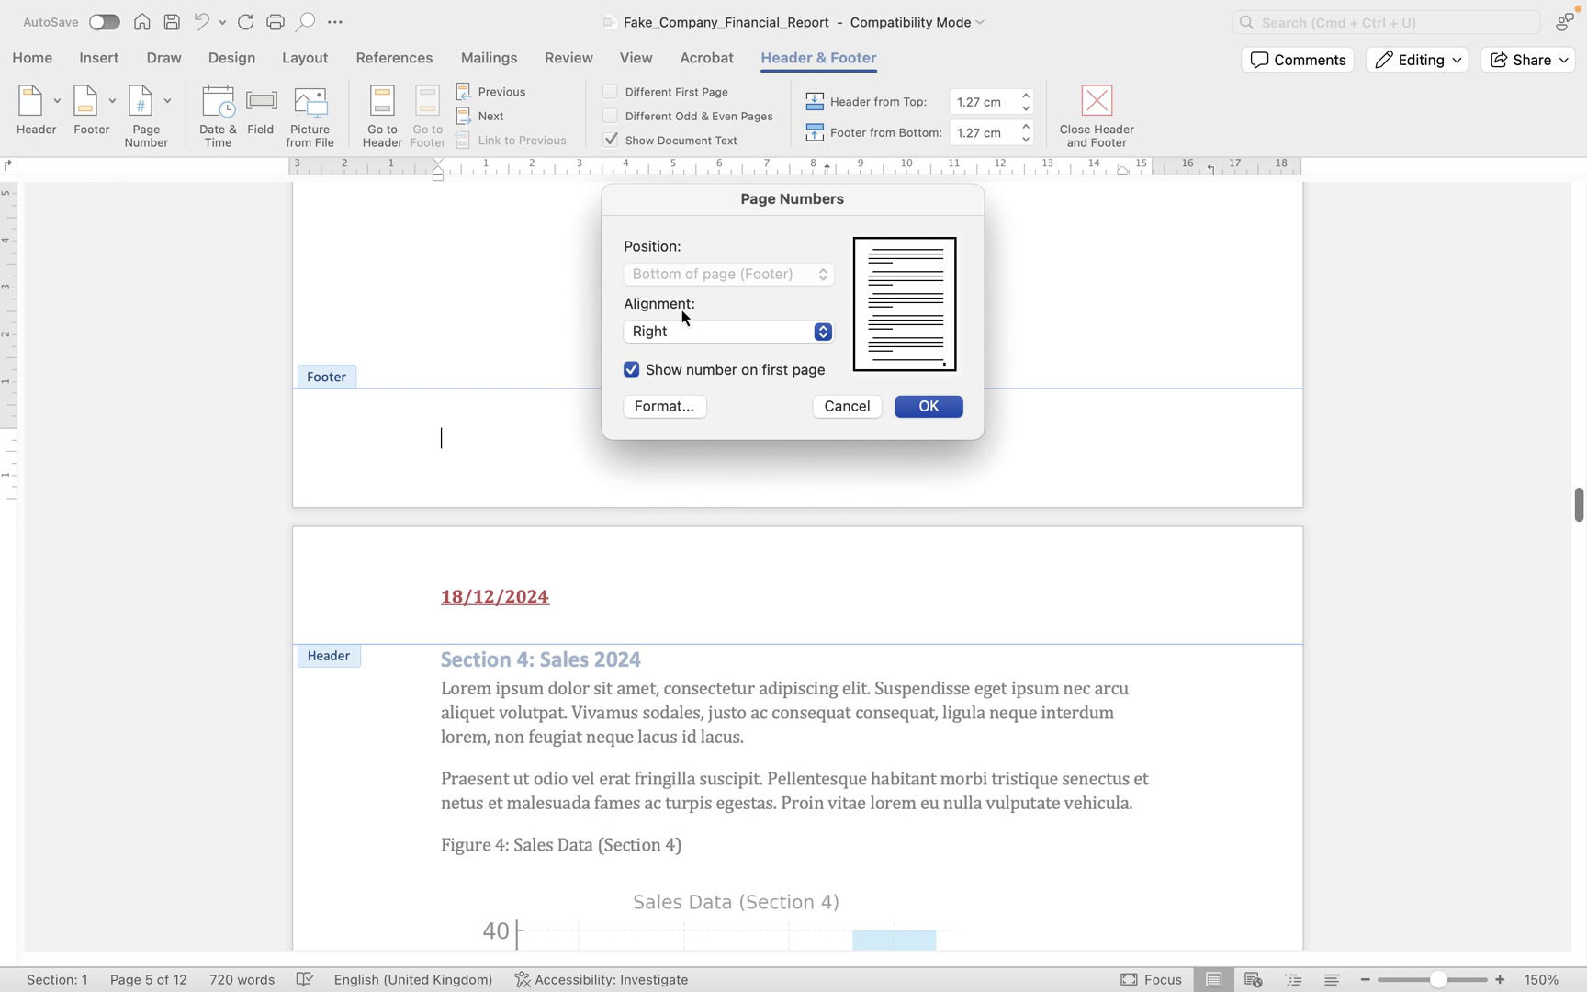
pyautogui.click(653, 330)
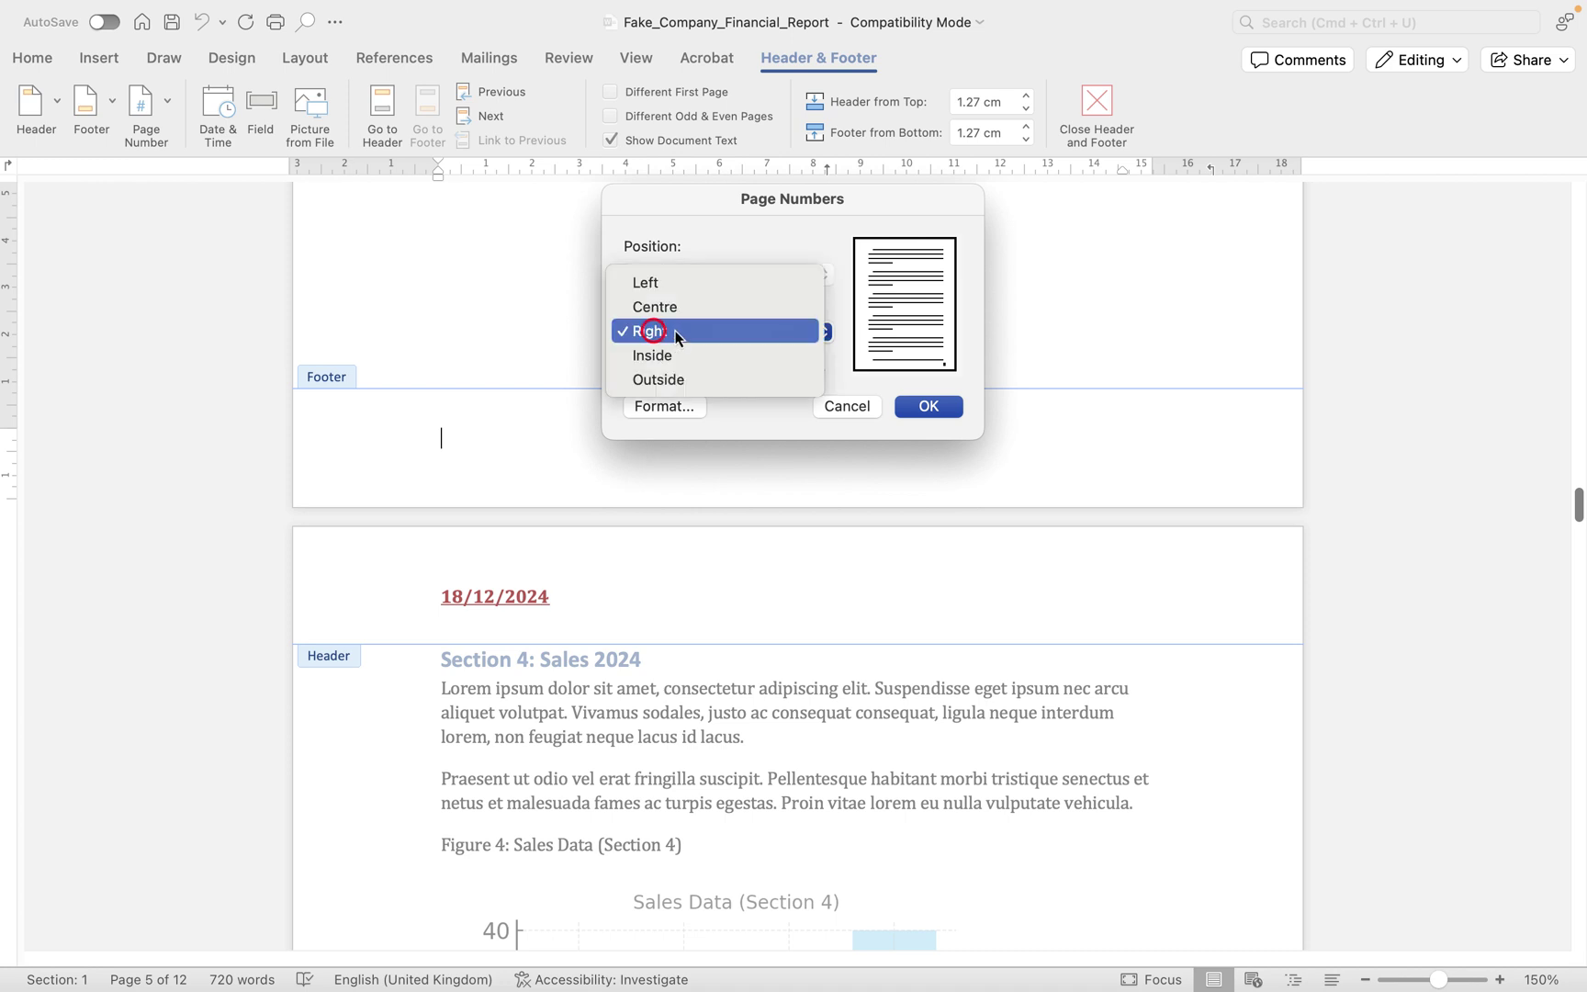
pyautogui.click(677, 329)
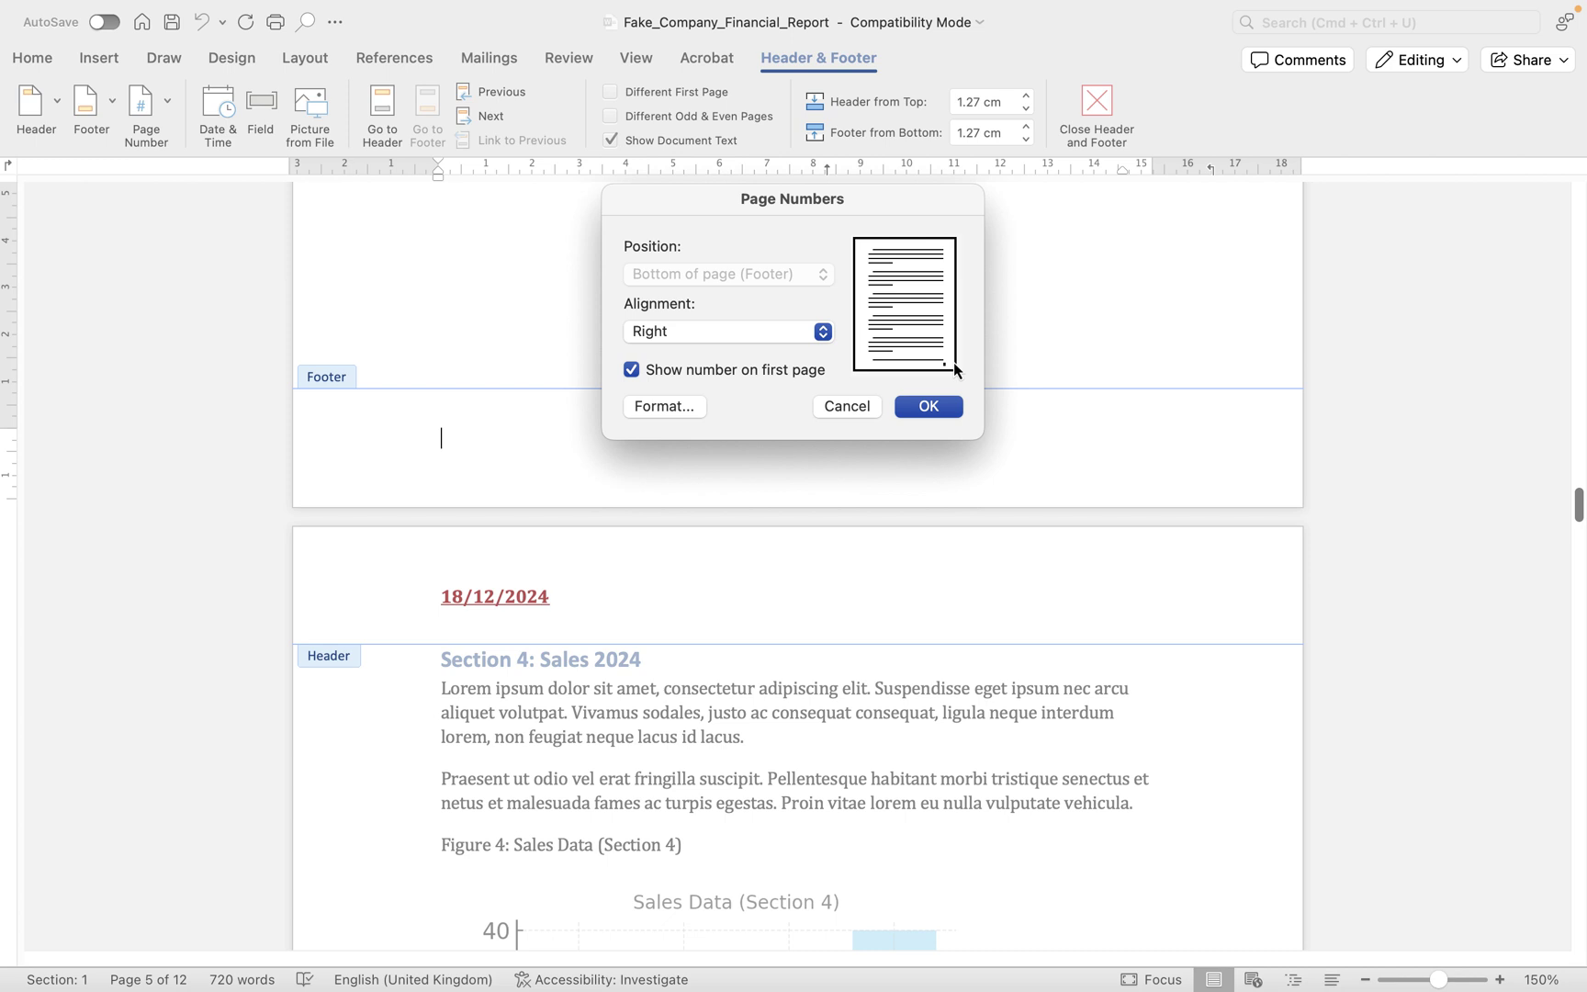
pyautogui.click(656, 415)
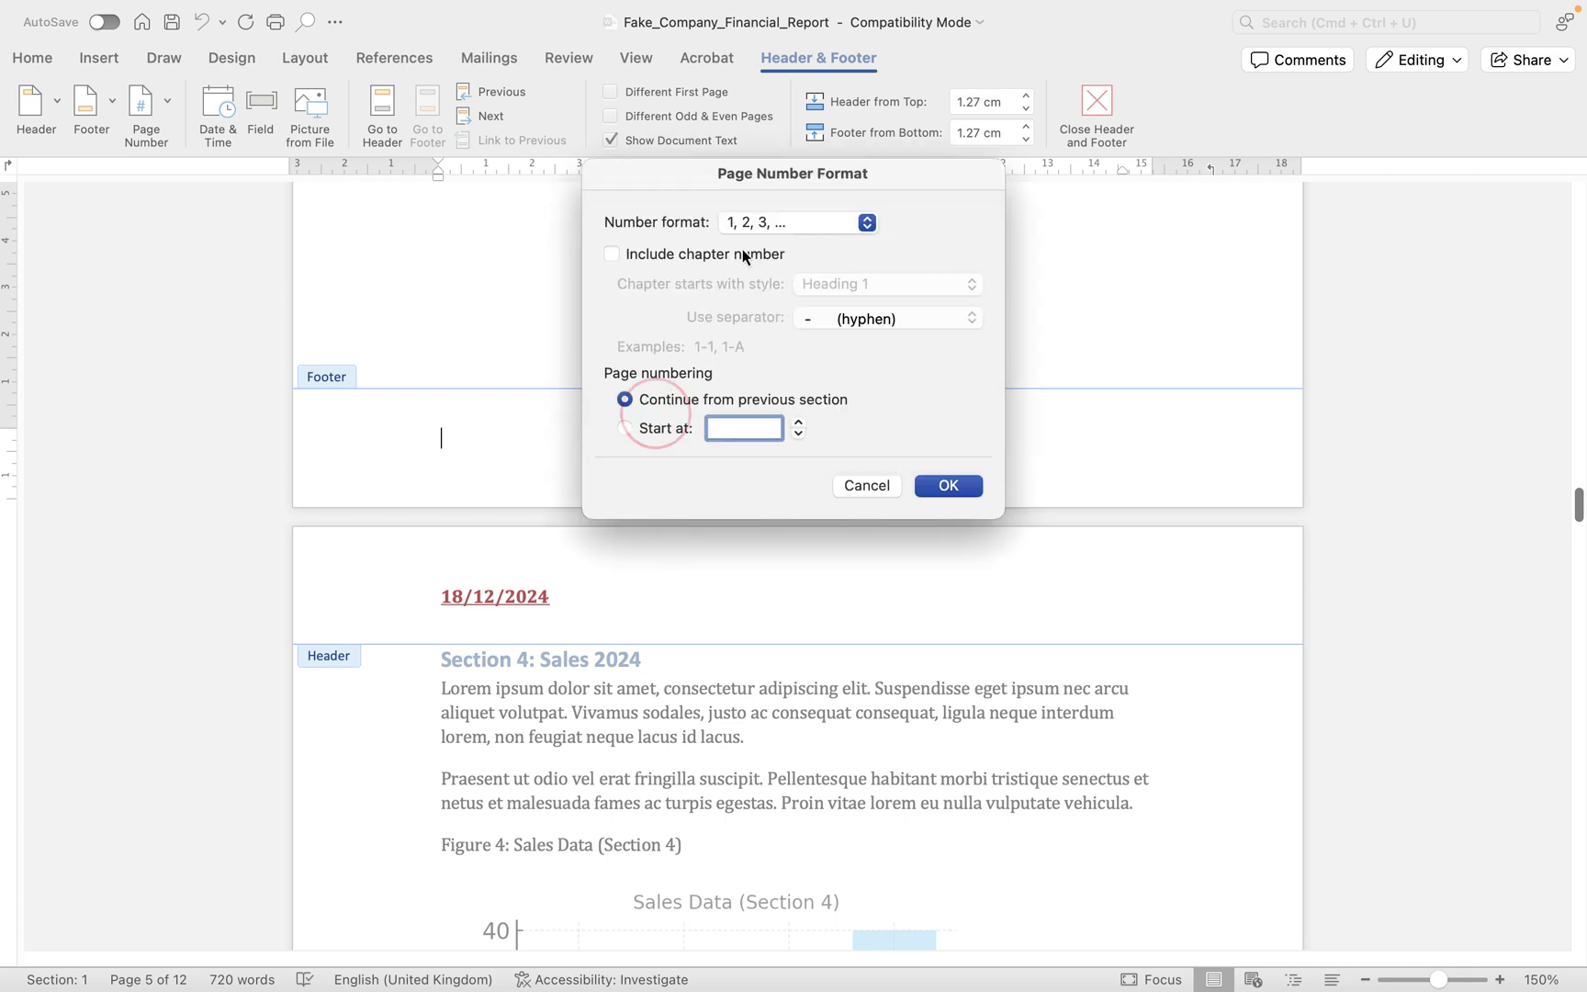
pyautogui.click(770, 225)
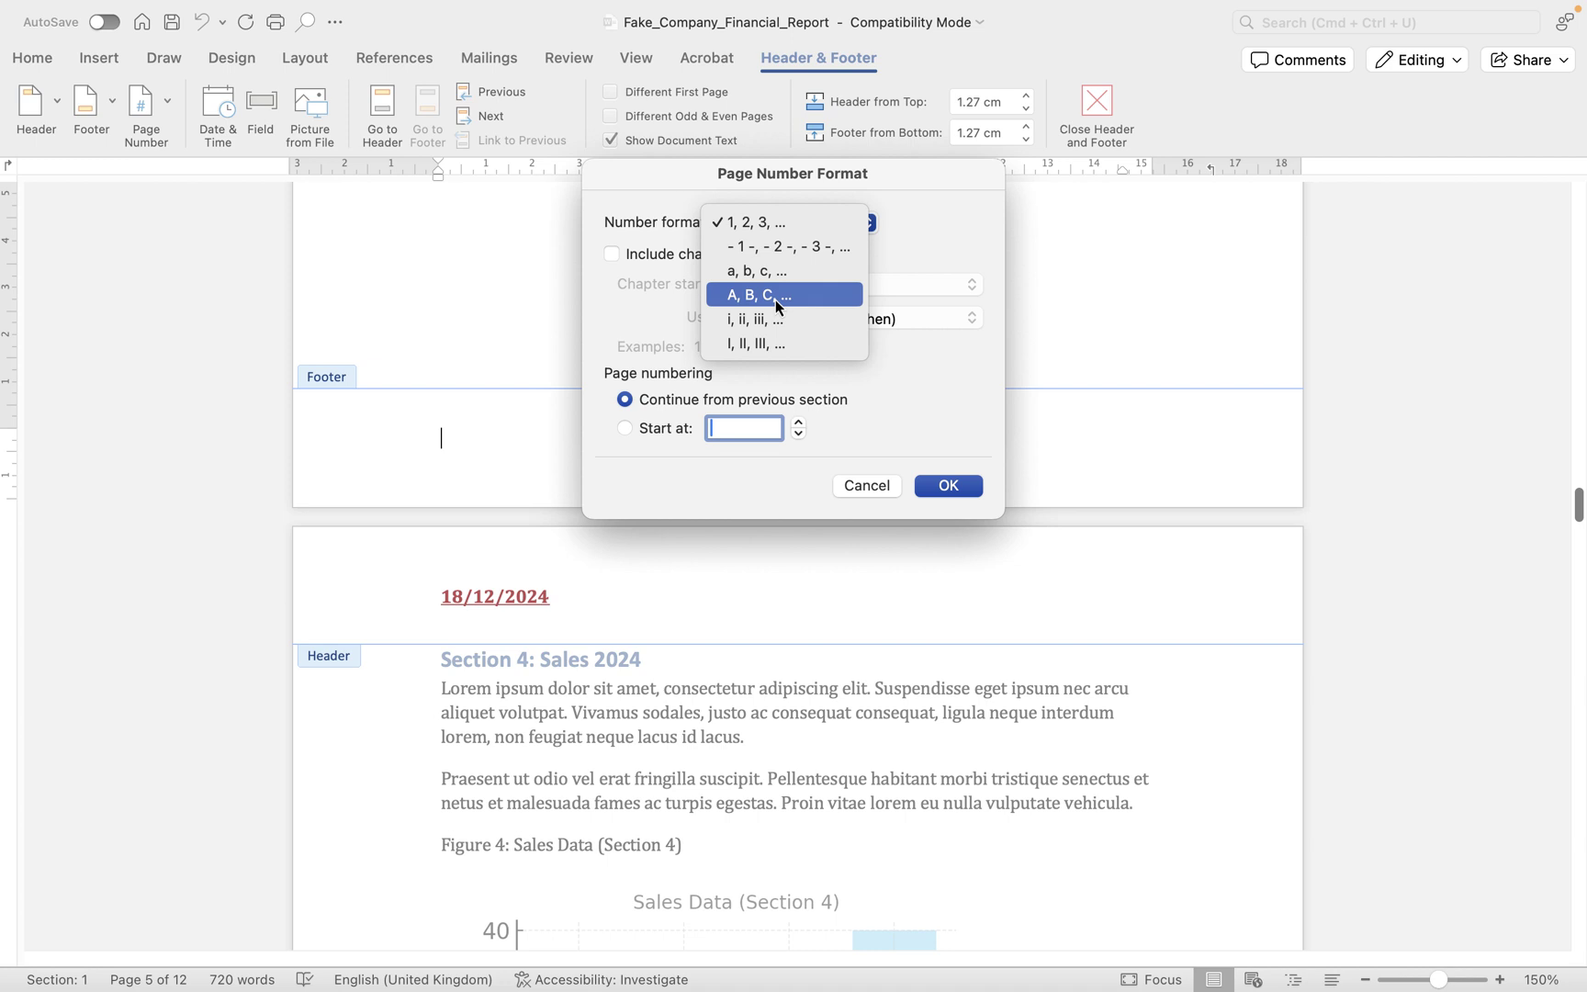
pyautogui.click(662, 199)
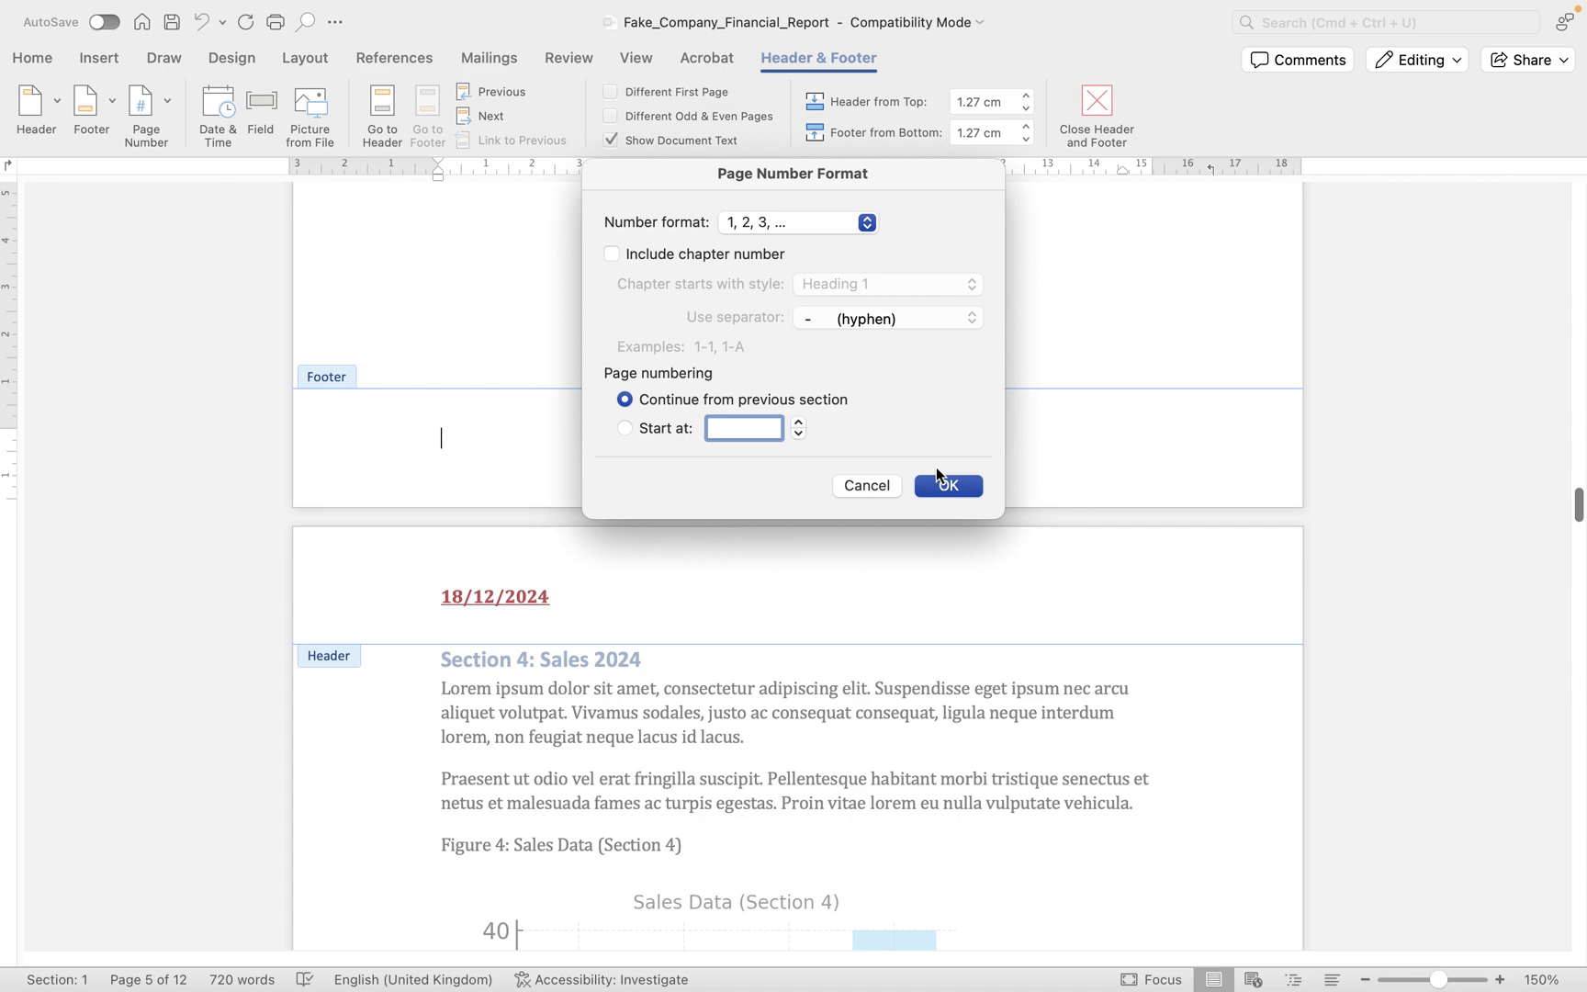
pyautogui.click(964, 485)
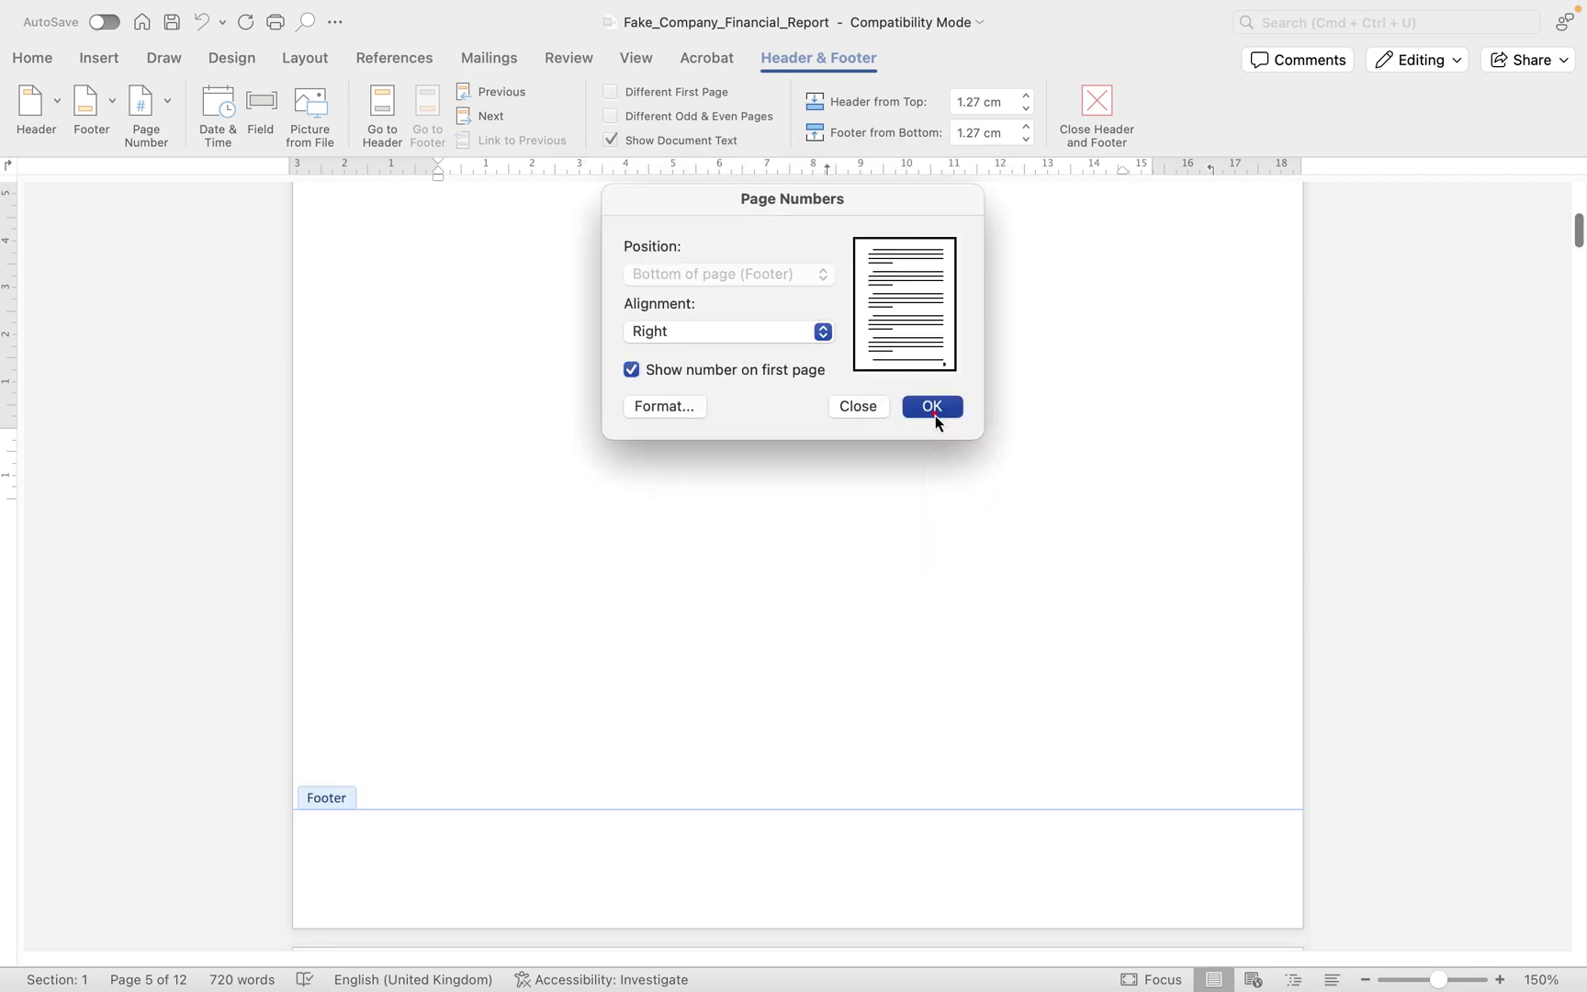
pyautogui.click(934, 410)
# - Remove the page numbers from the page 3 footer and show the built-in footer designs
pyautogui.scroll(-10, 1000, 525)
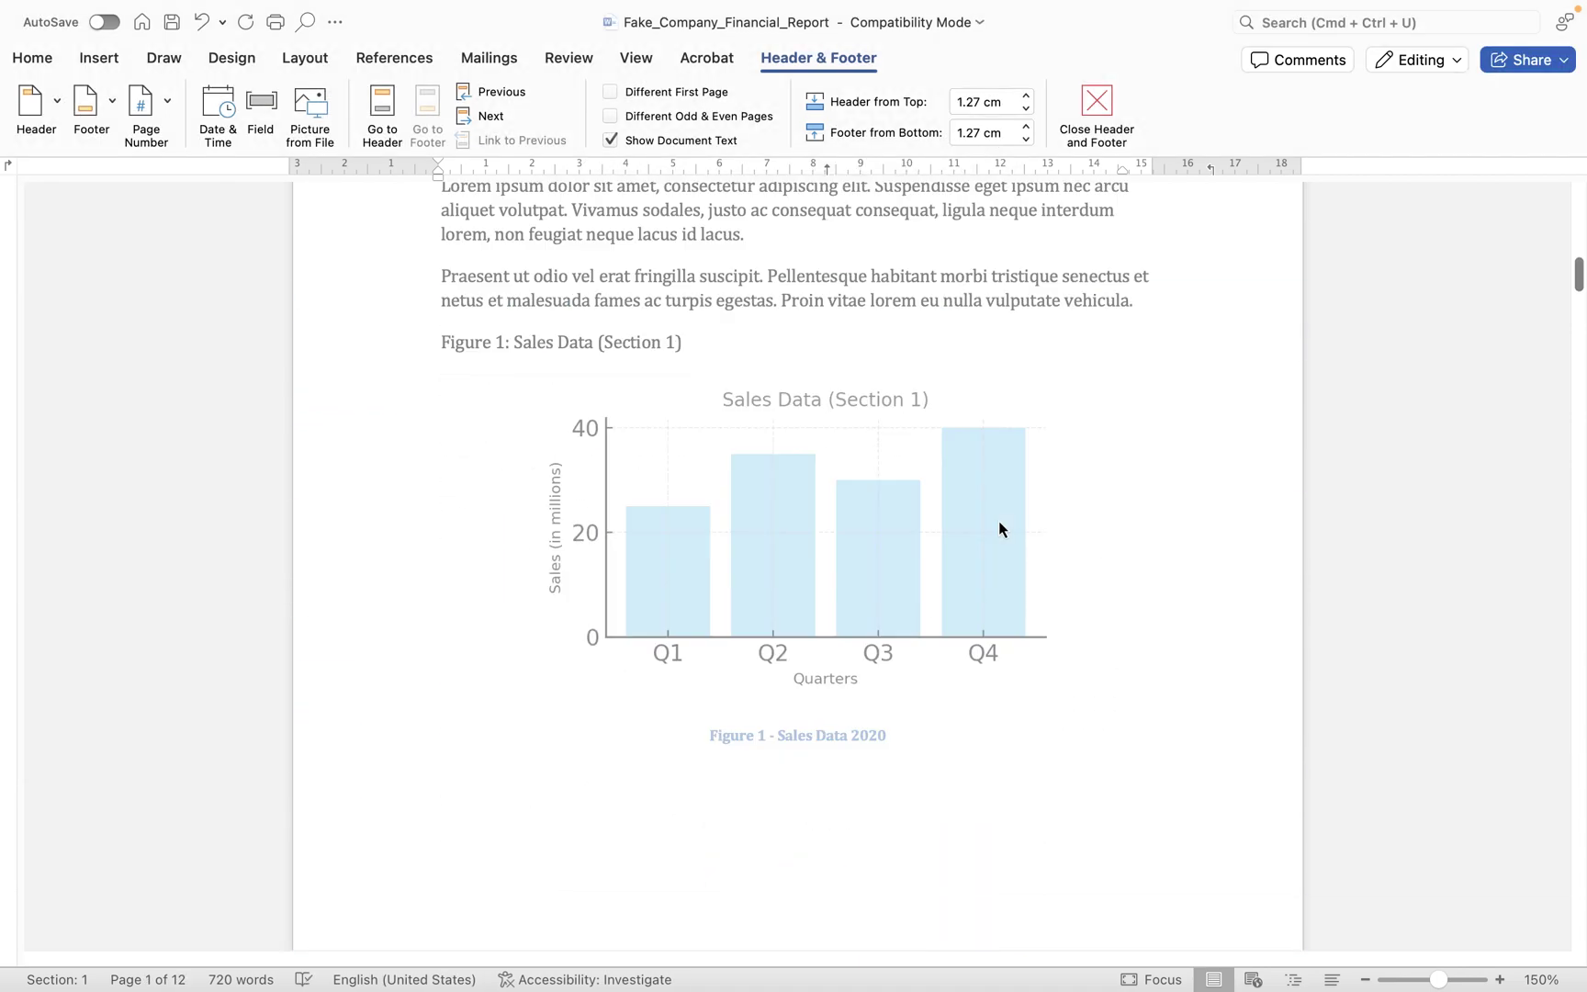
pyautogui.scroll(-15, 998, 520)
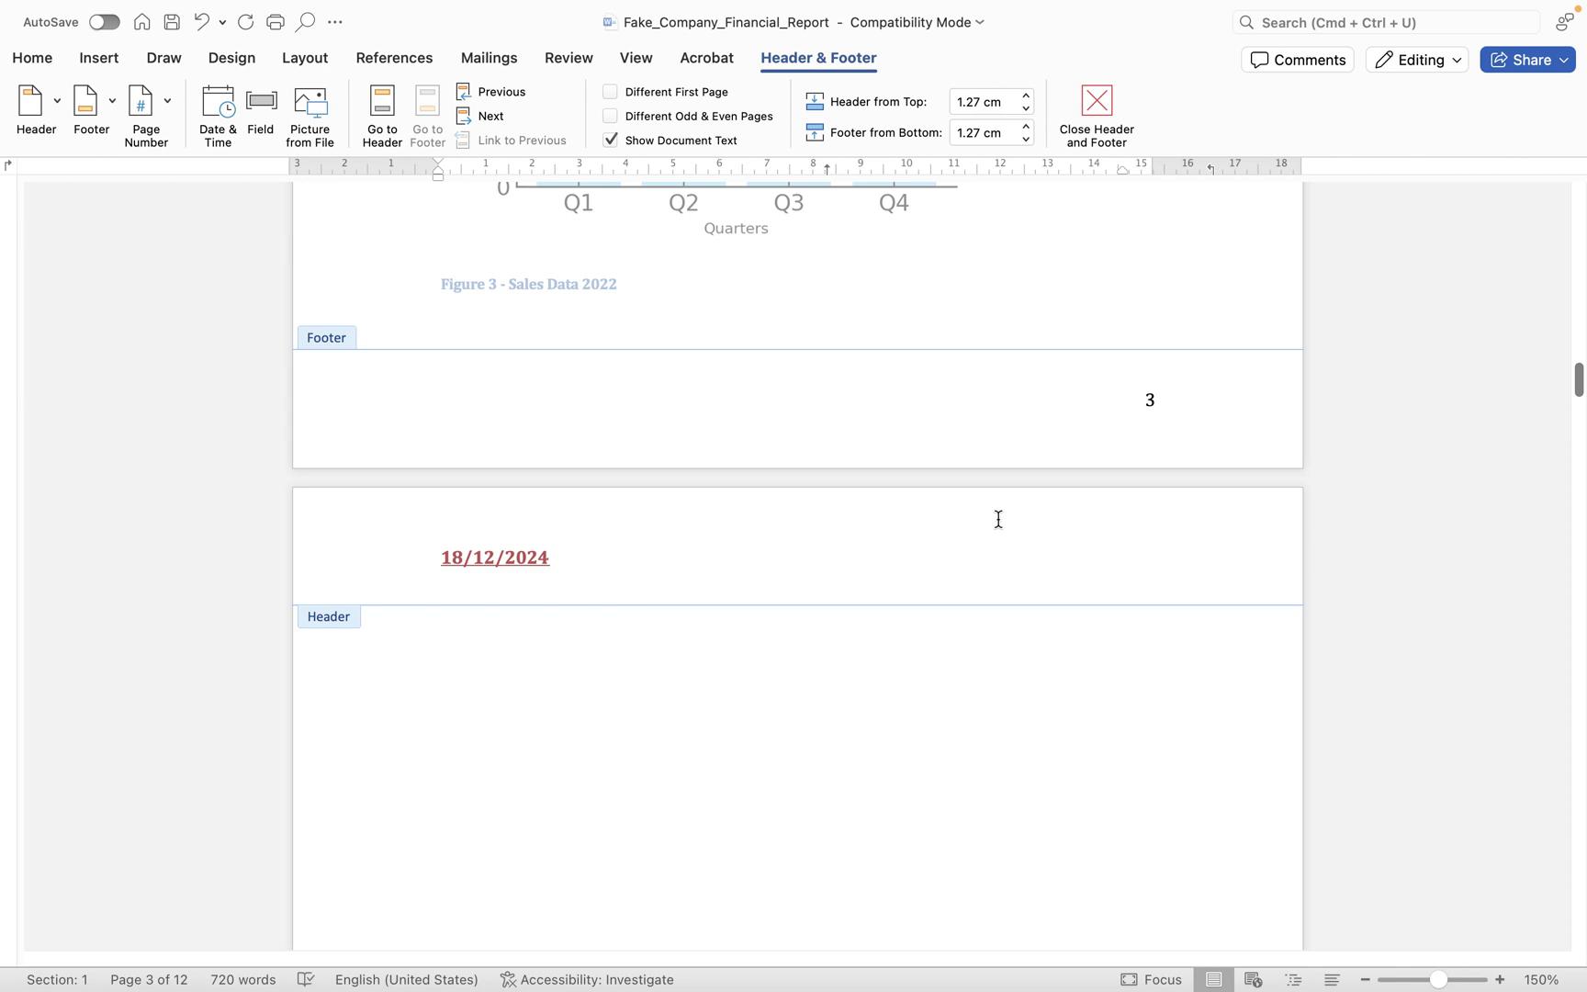
pyautogui.click(1190, 416)
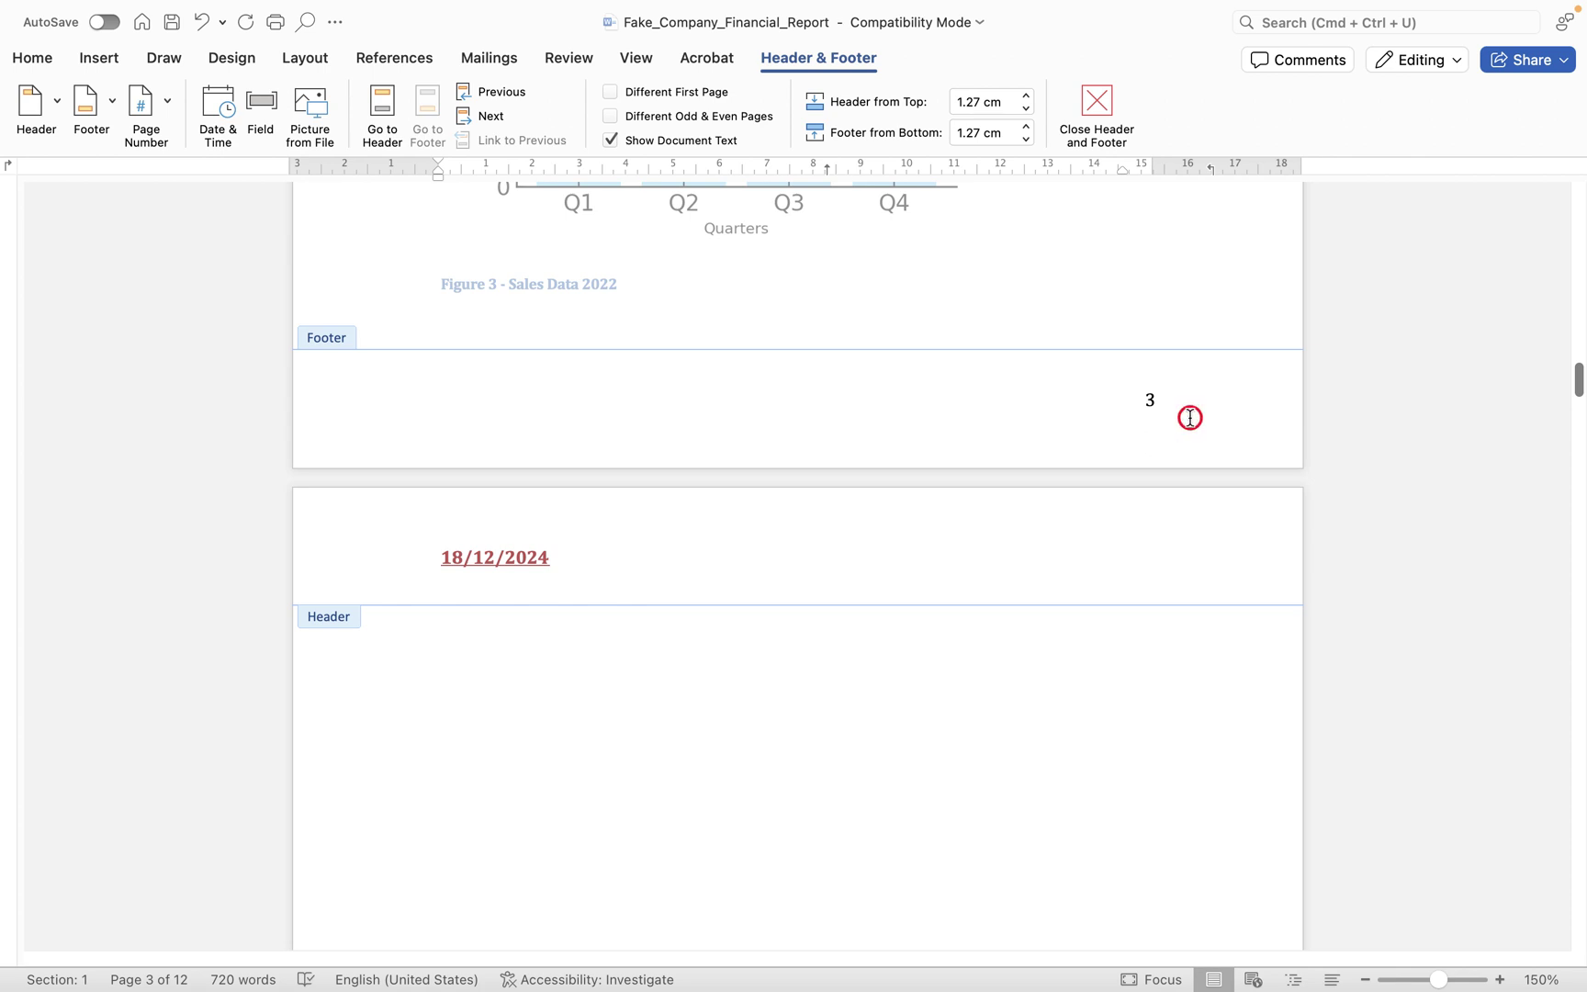
pyautogui.click(1120, 396)
pyautogui.click(133, 97)
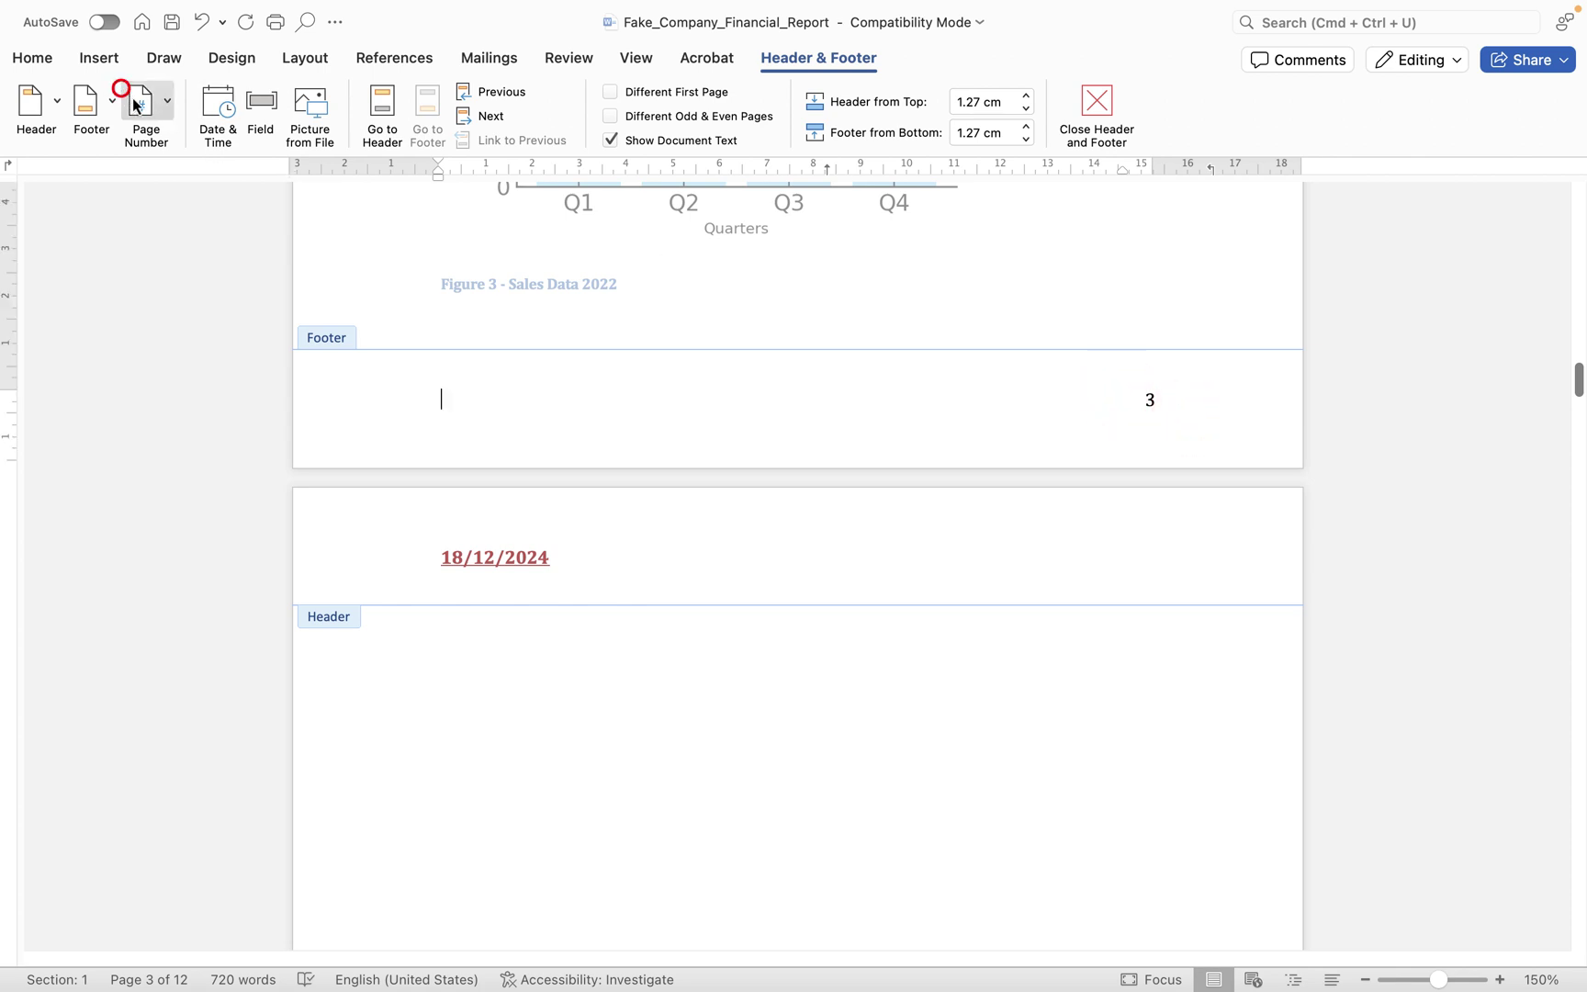
pyautogui.click(292, 196)
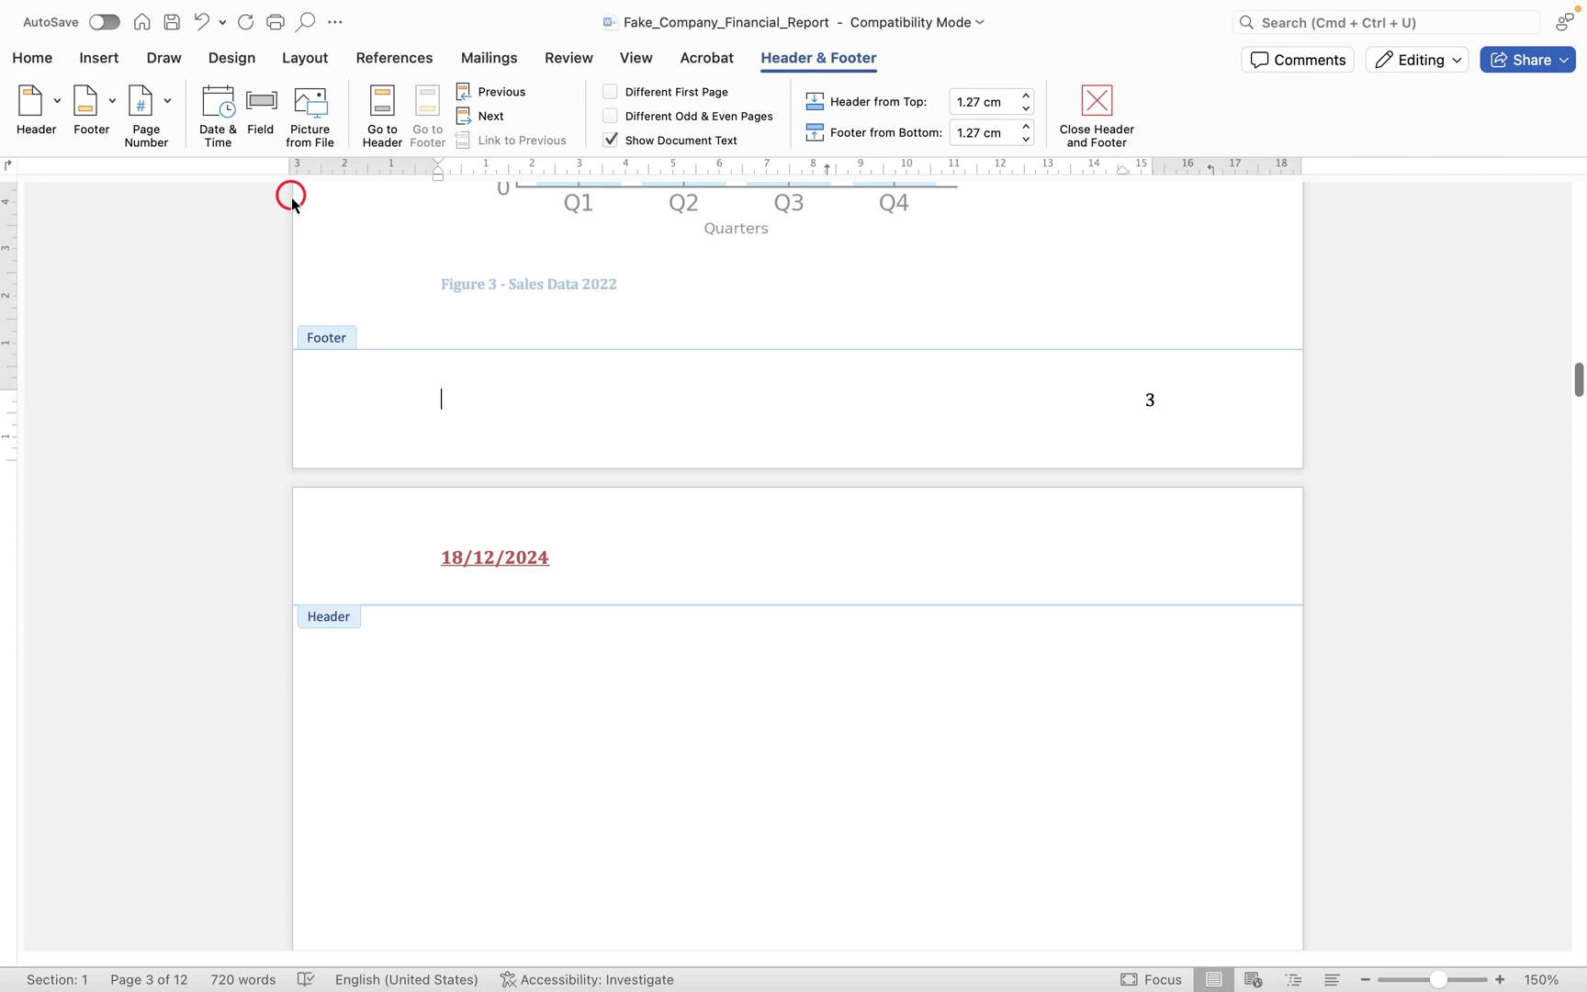
pyautogui.click(96, 105)
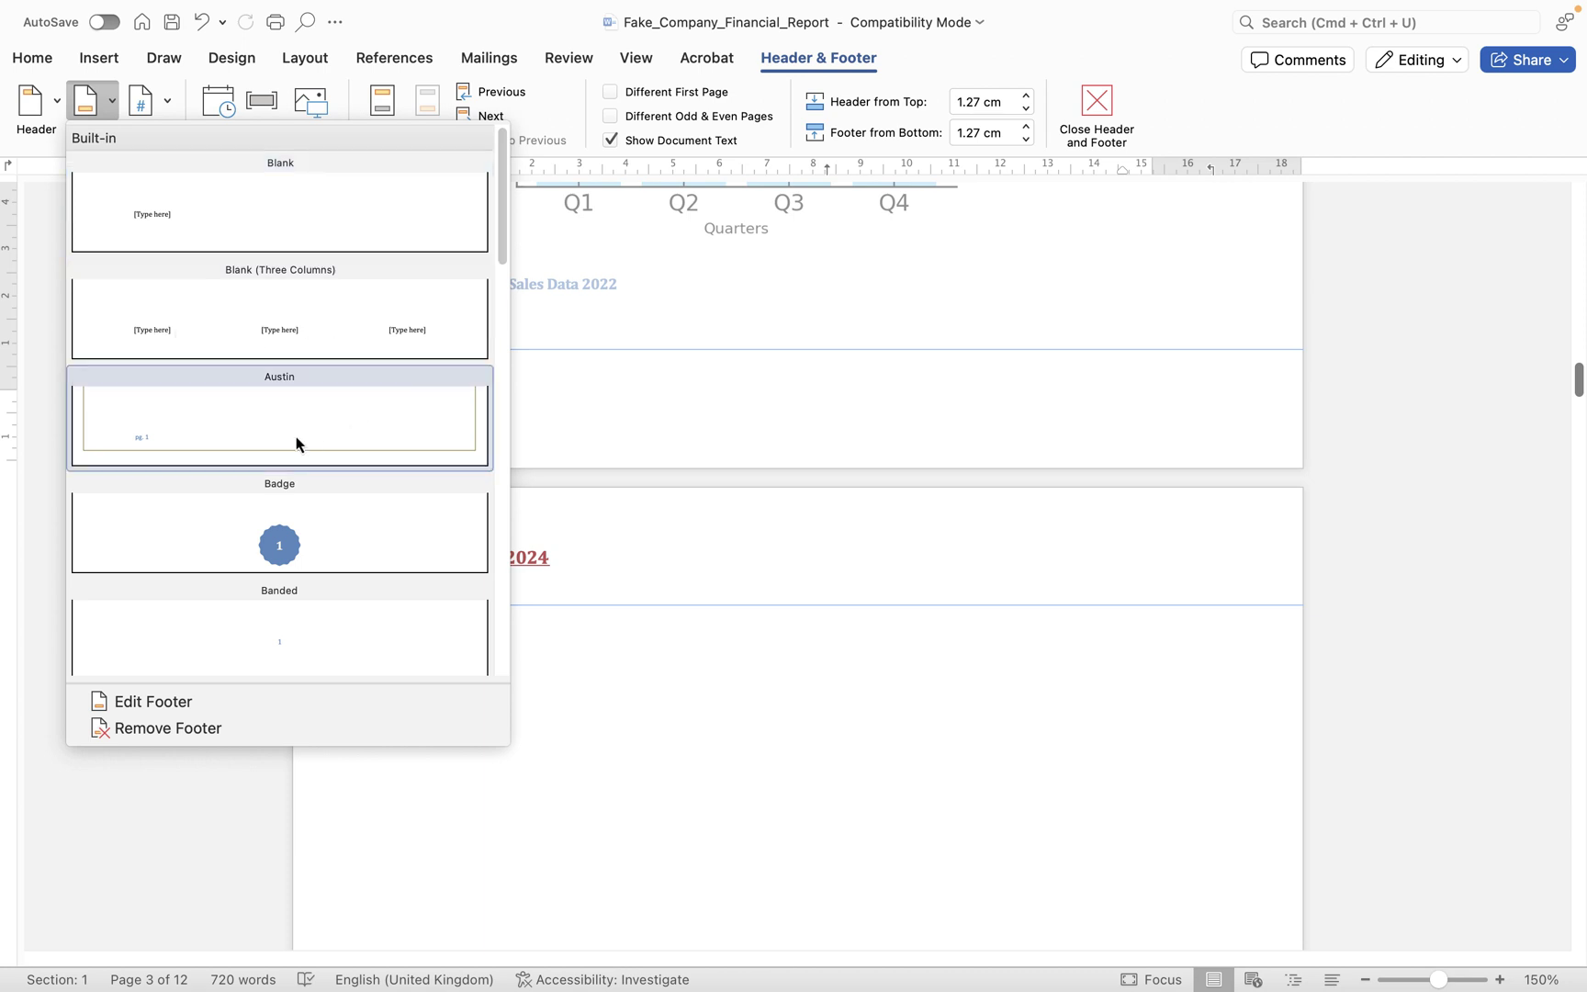
# - Apply the Integral footer design and check it on page 2
pyautogui.scroll(-5, 294, 441)
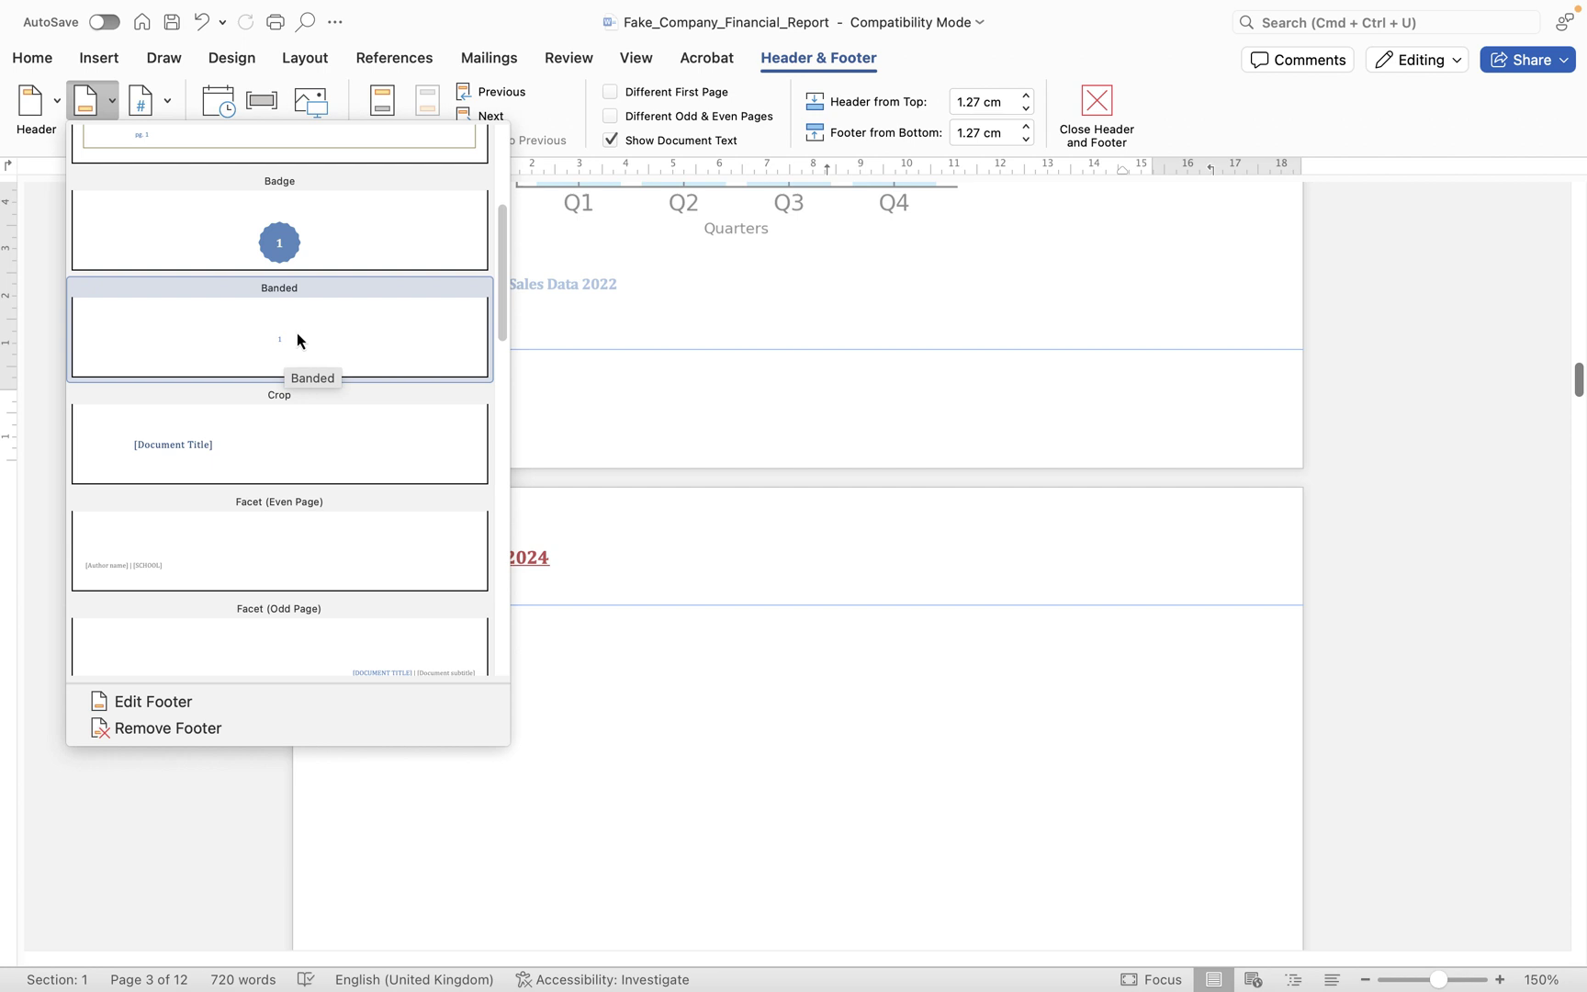
pyautogui.scroll(-8, 285, 345)
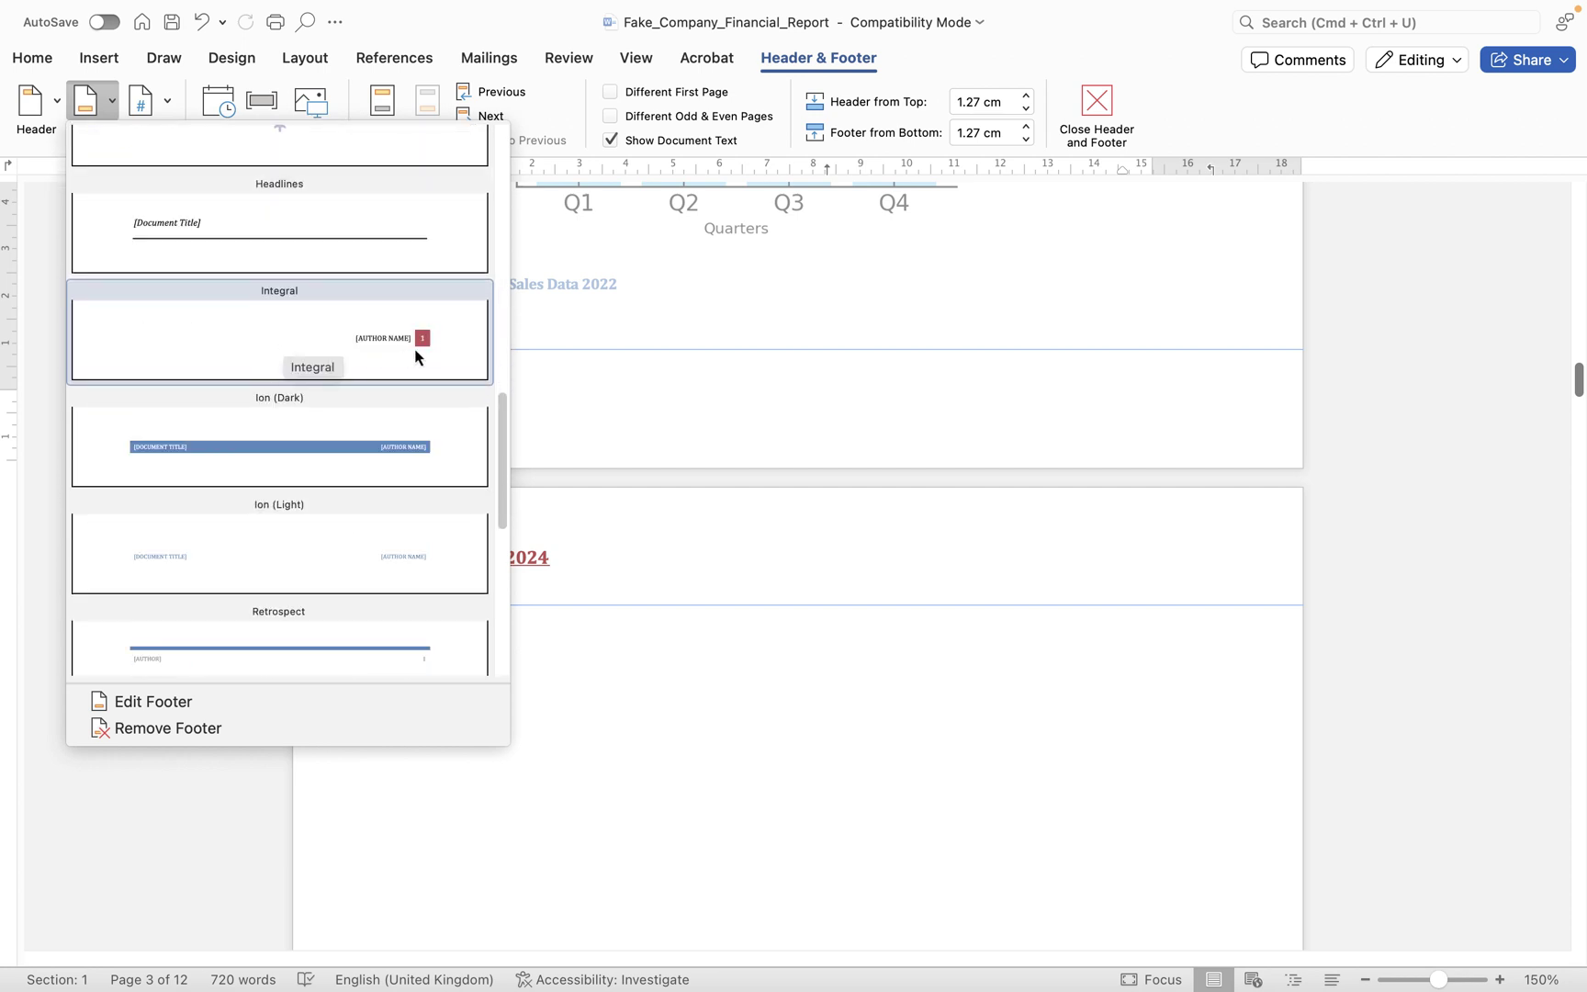
pyautogui.click(398, 347)
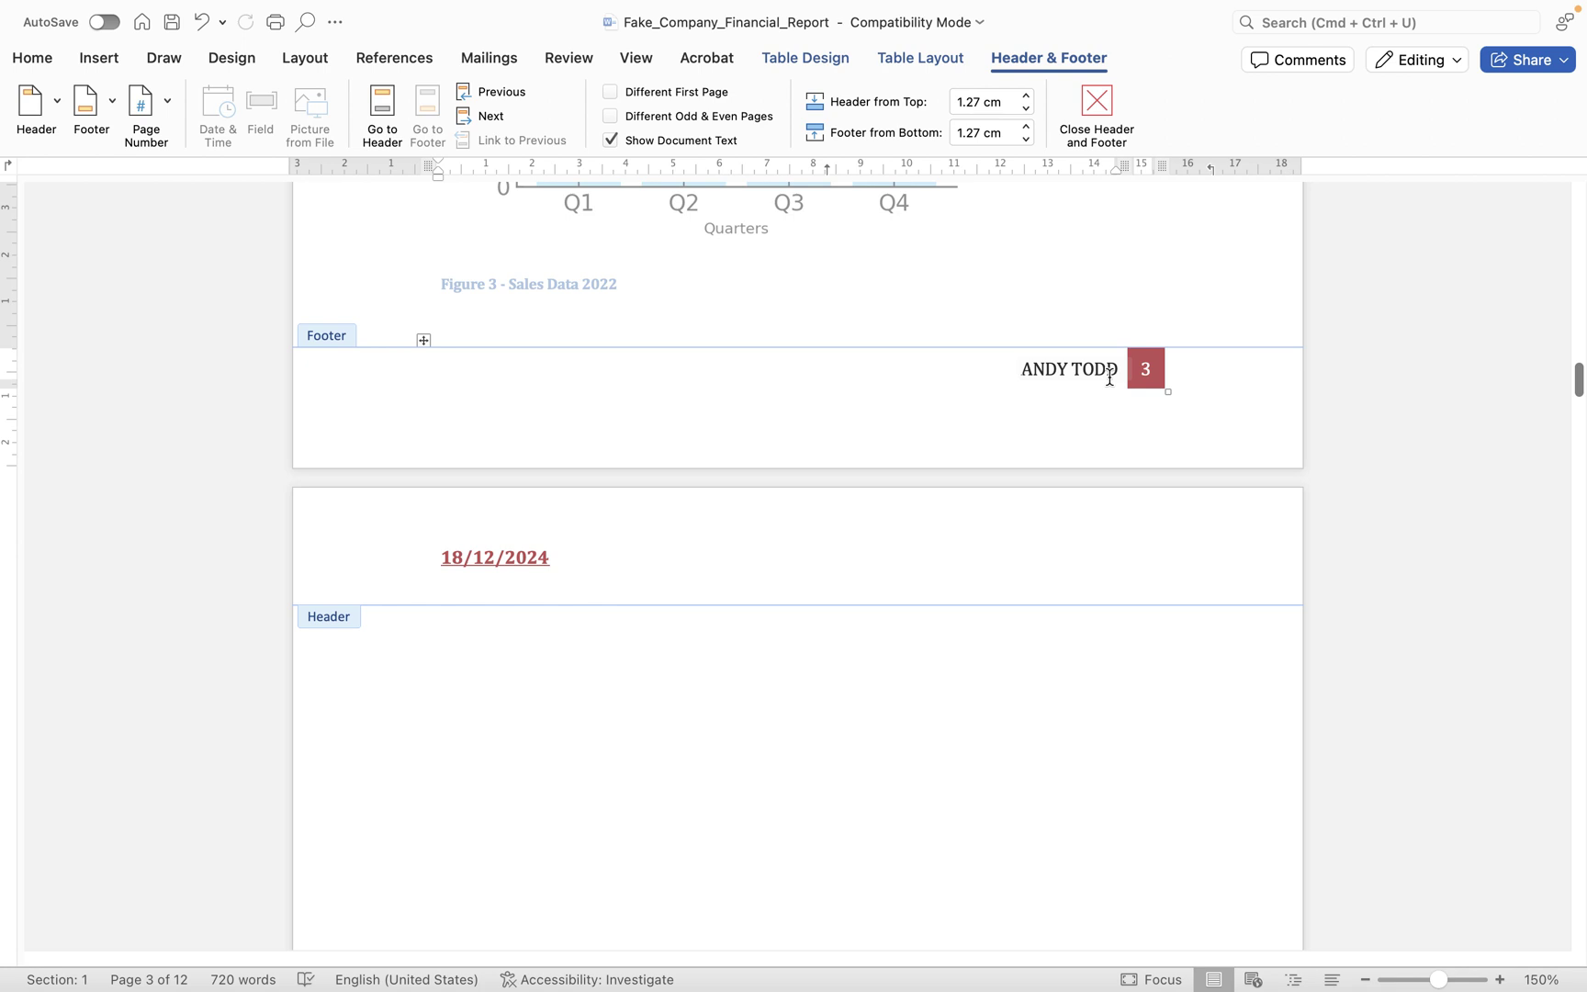
pyautogui.scroll(15, 1014, 435)
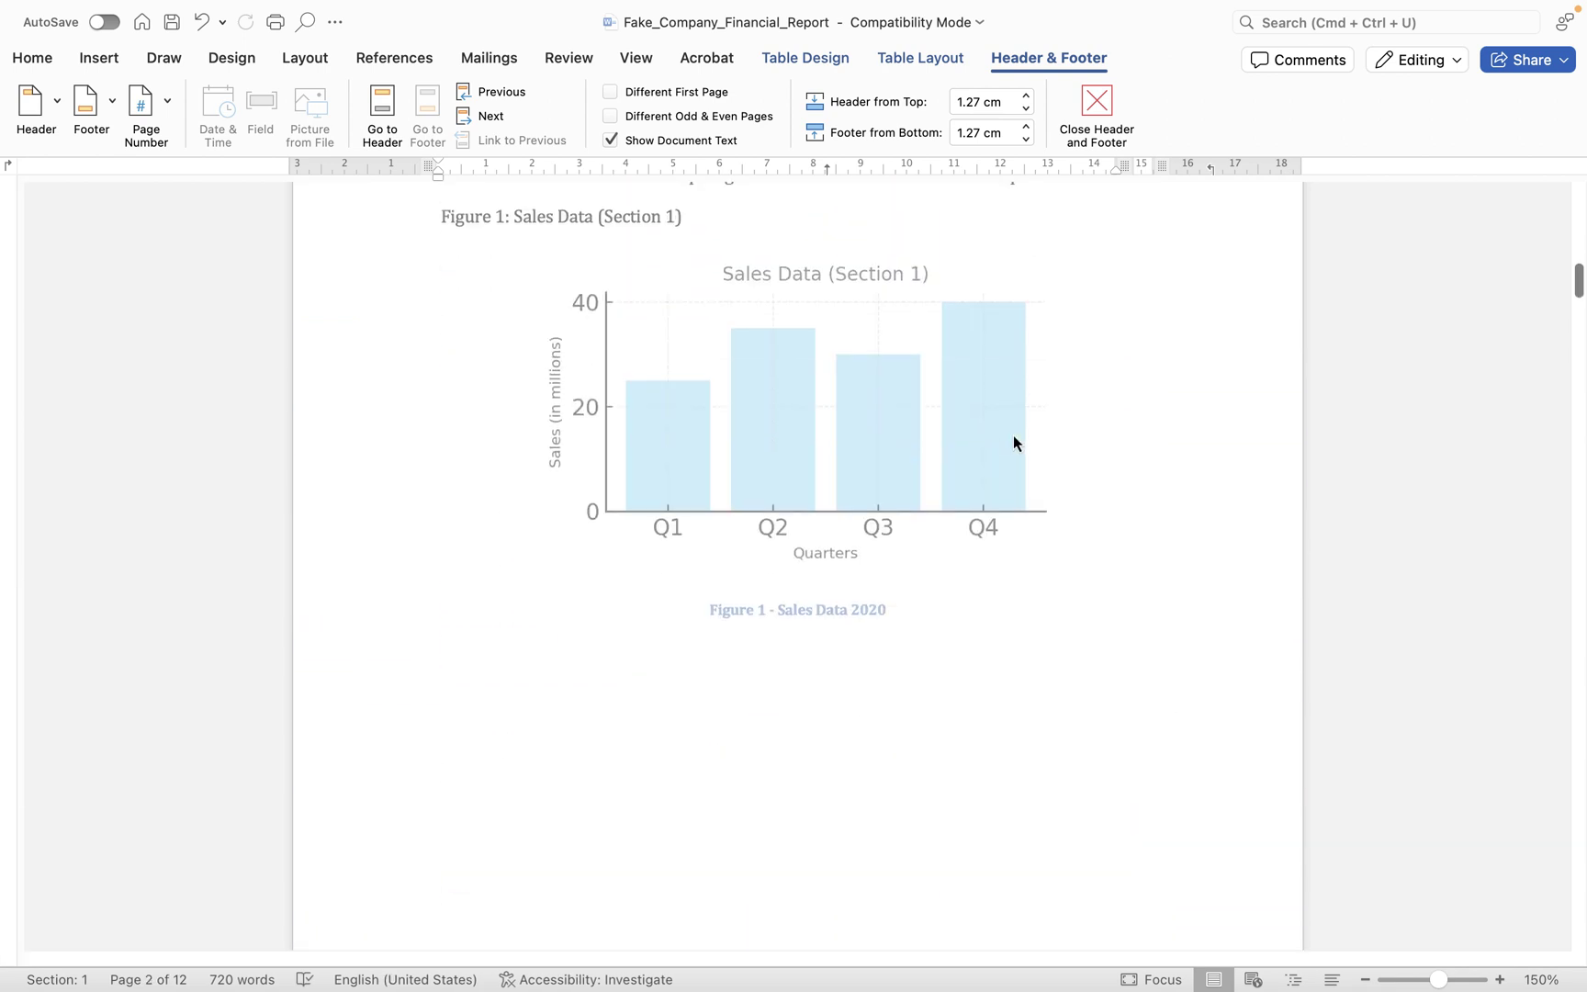
pyautogui.scroll(-5, 1013, 436)
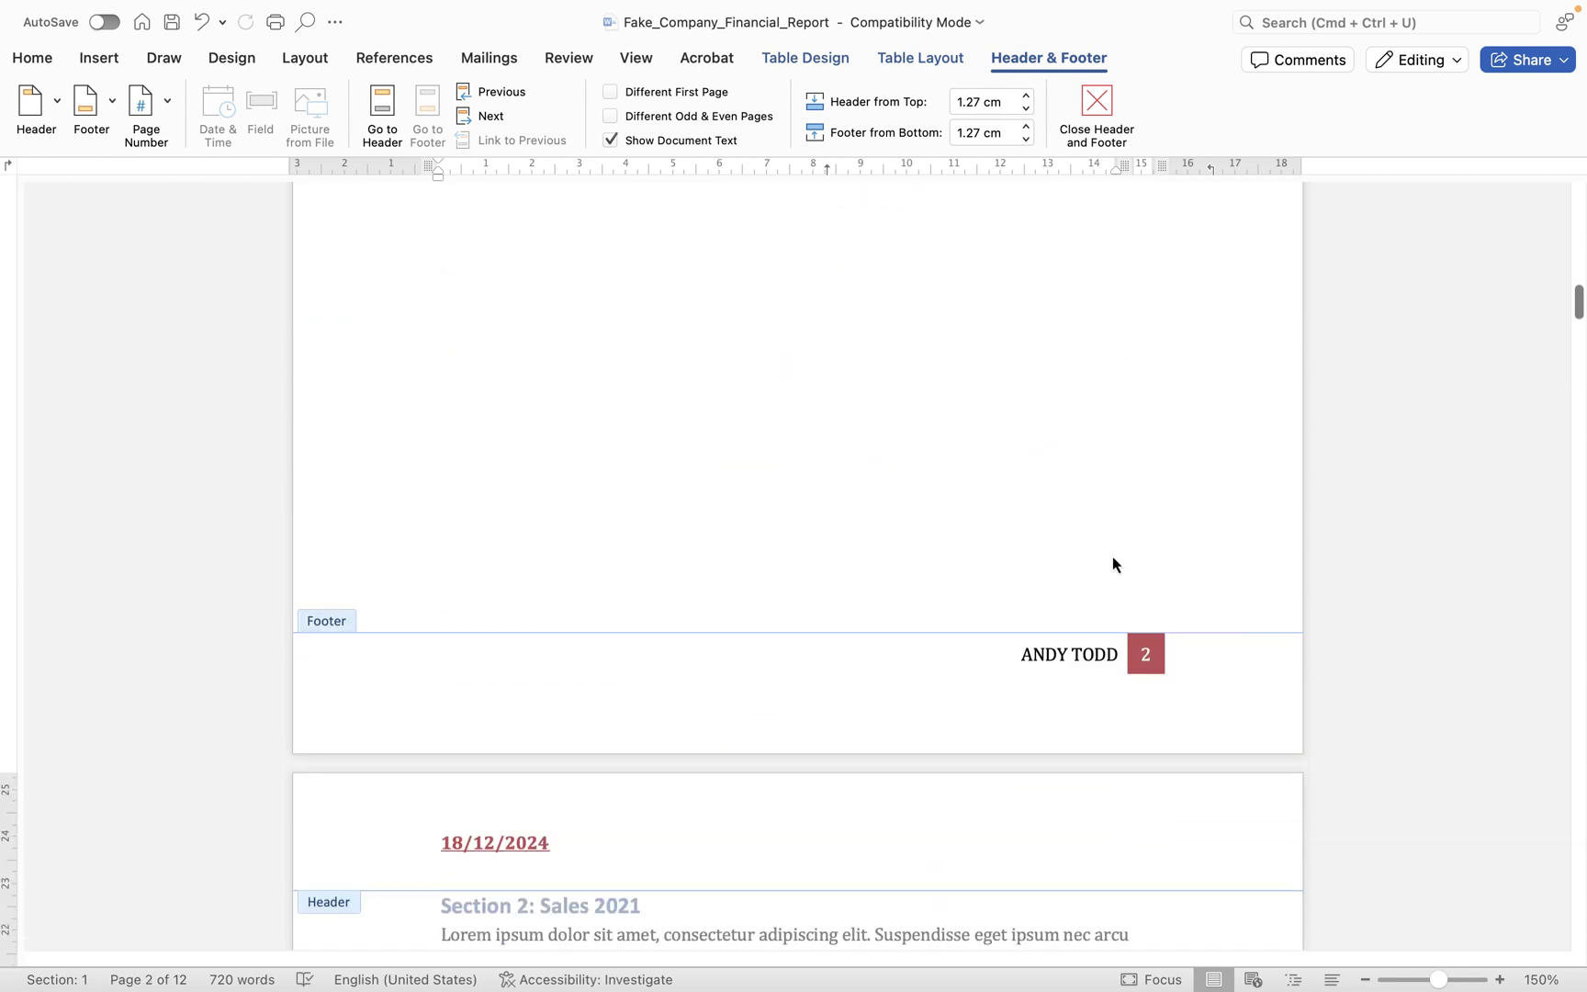
# - Replace the footer with the built-in ViewMaster (Horizontal) design
pyautogui.click(88, 122)
pyautogui.click(135, 700)
pyautogui.click(92, 109)
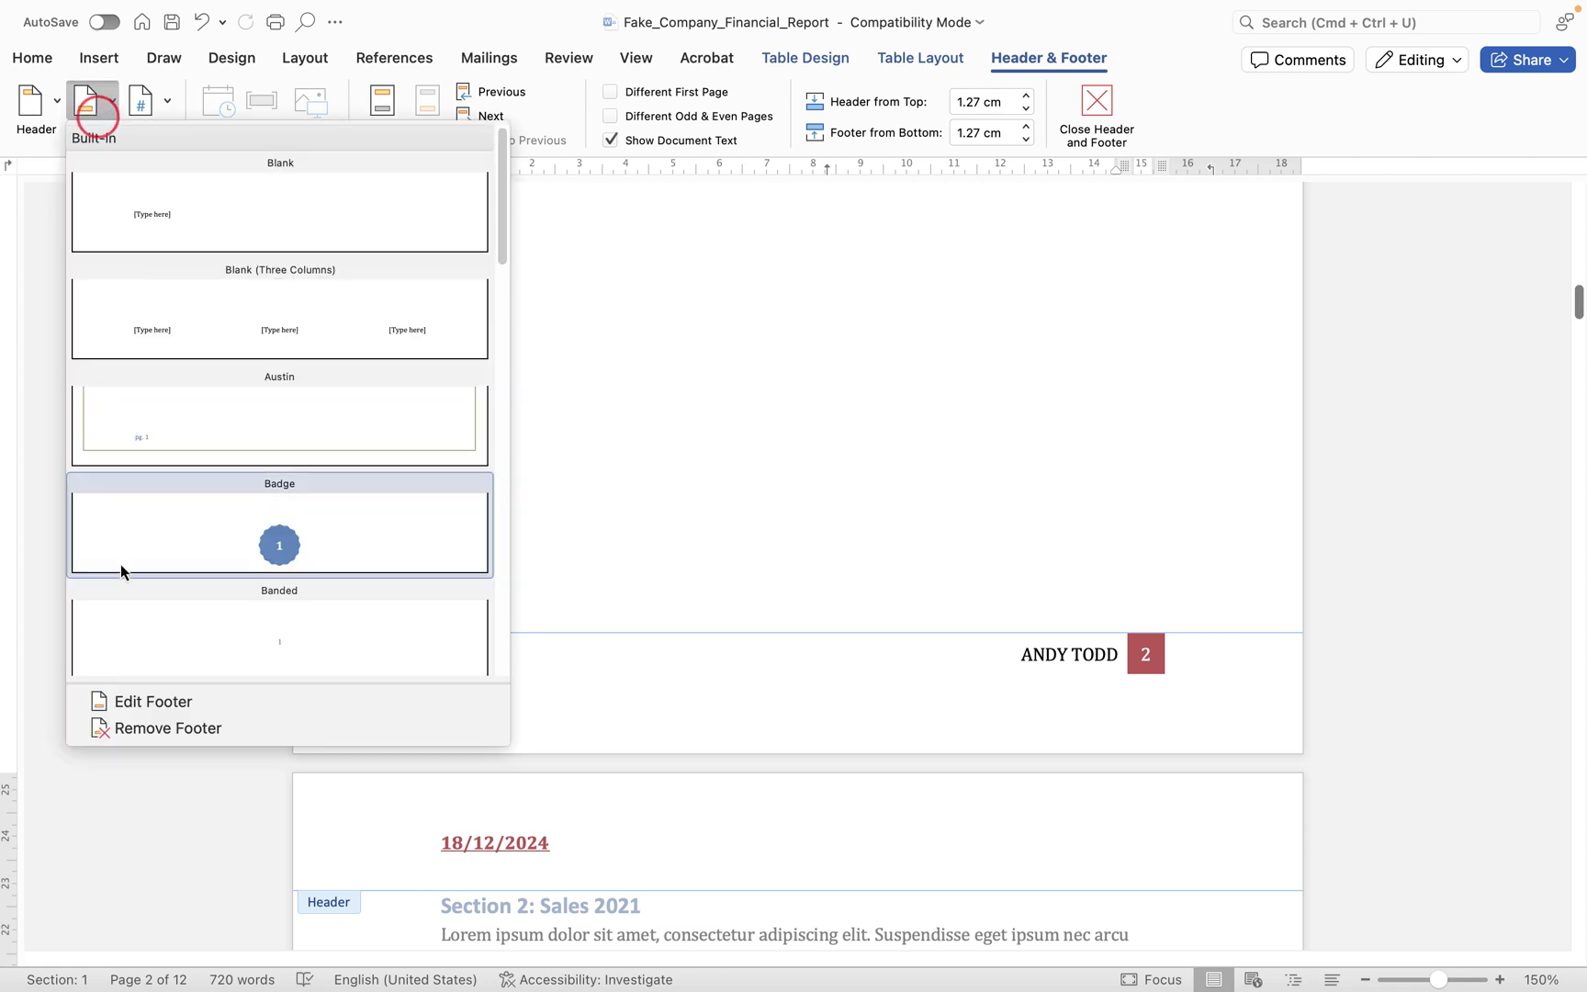
pyautogui.scroll(-10, 249, 484)
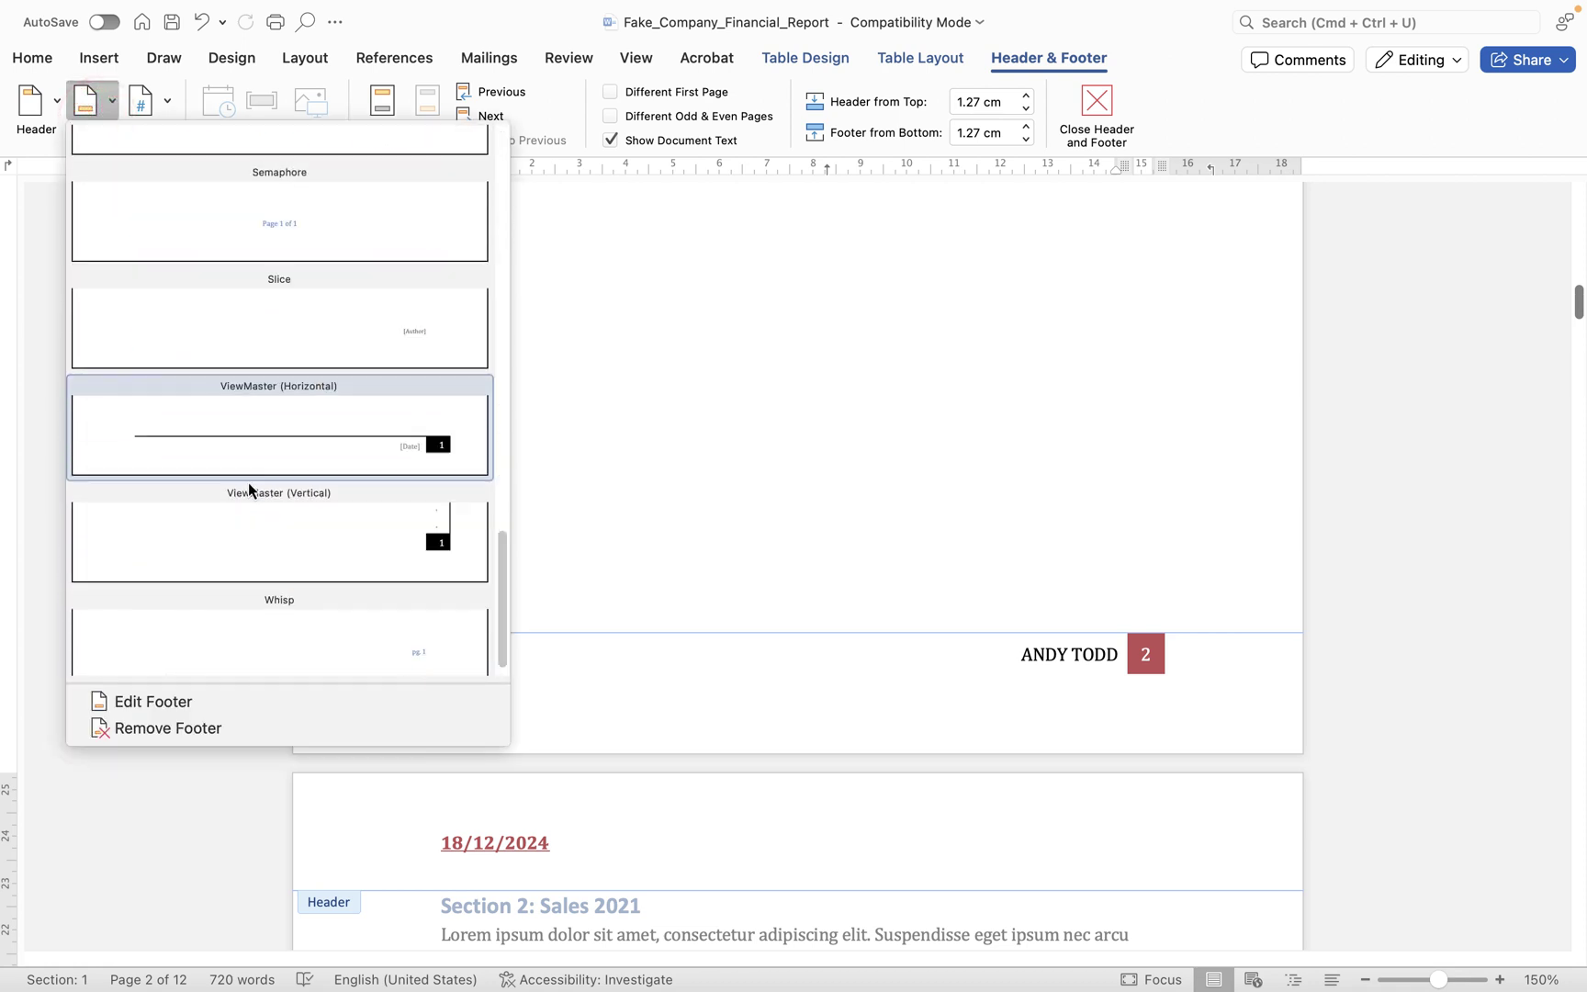
pyautogui.click(439, 449)
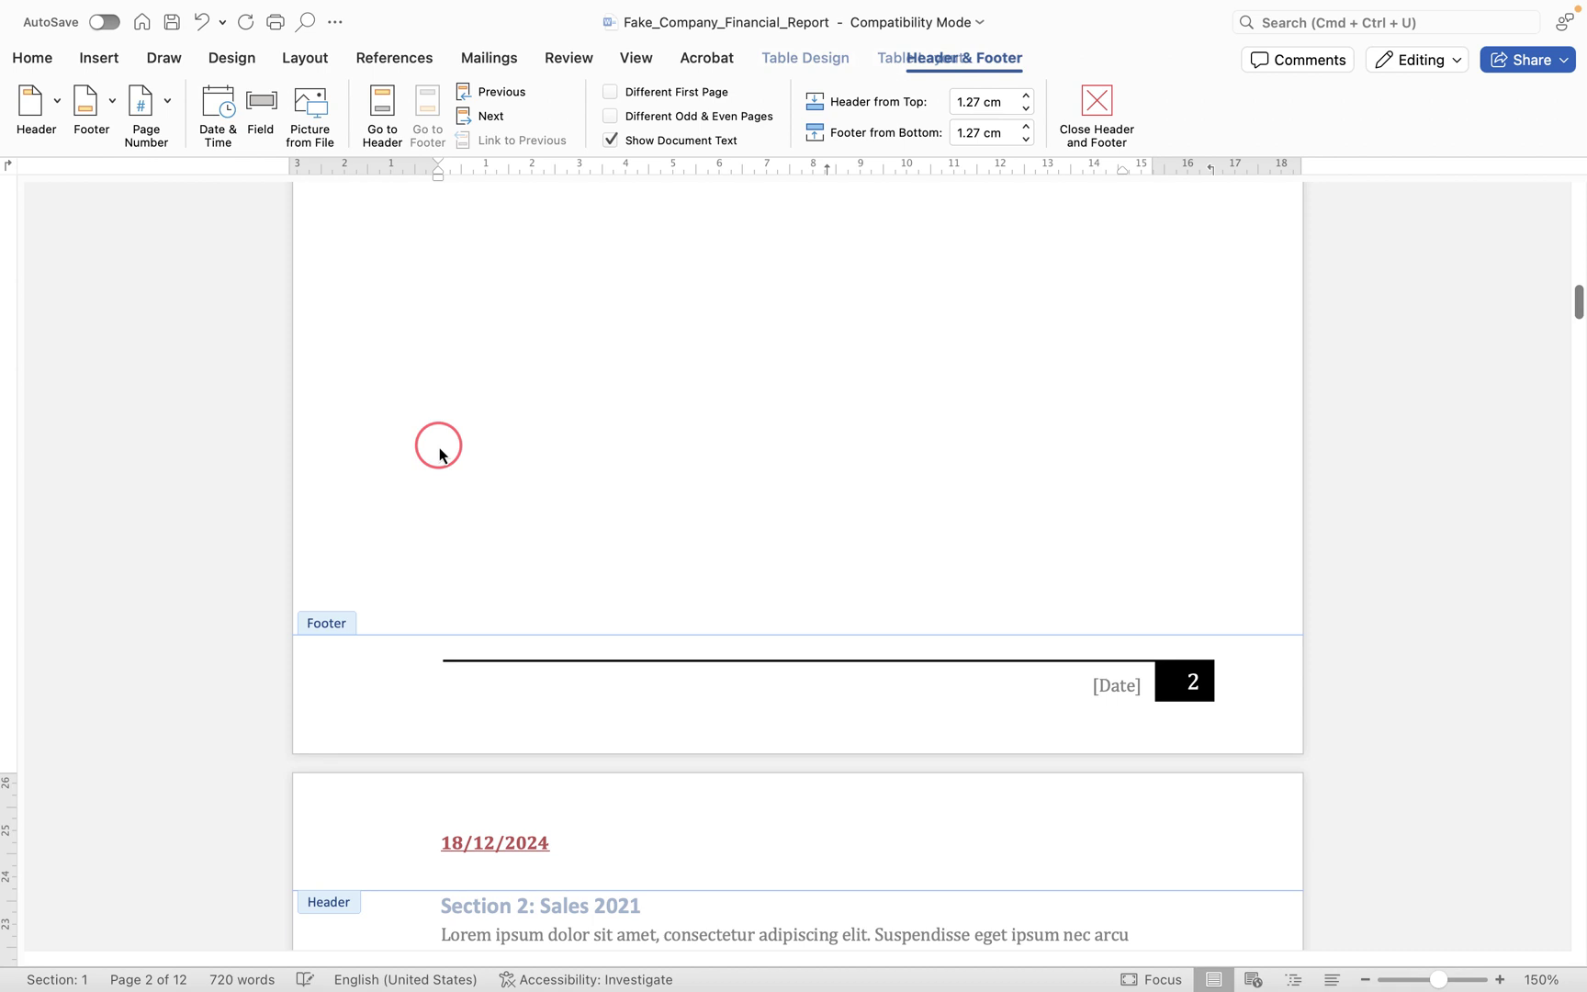
# - Set the footer's [Date] control to December 18, 2024 and close header and footer editing
pyautogui.click(1116, 692)
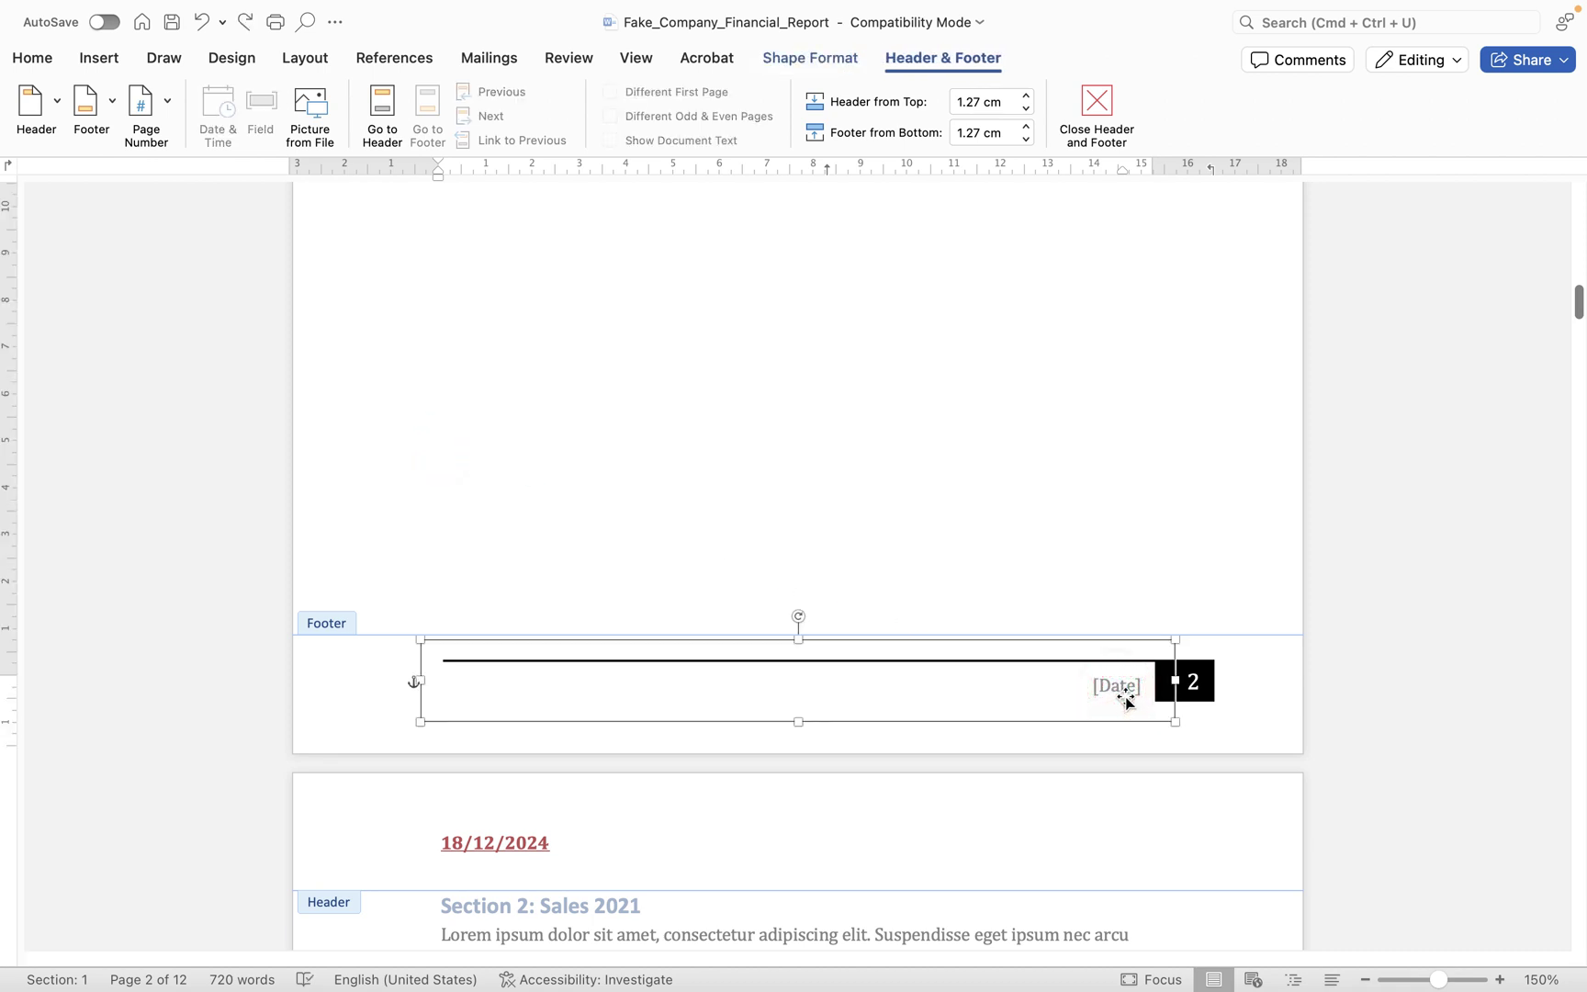
pyautogui.click(1128, 694)
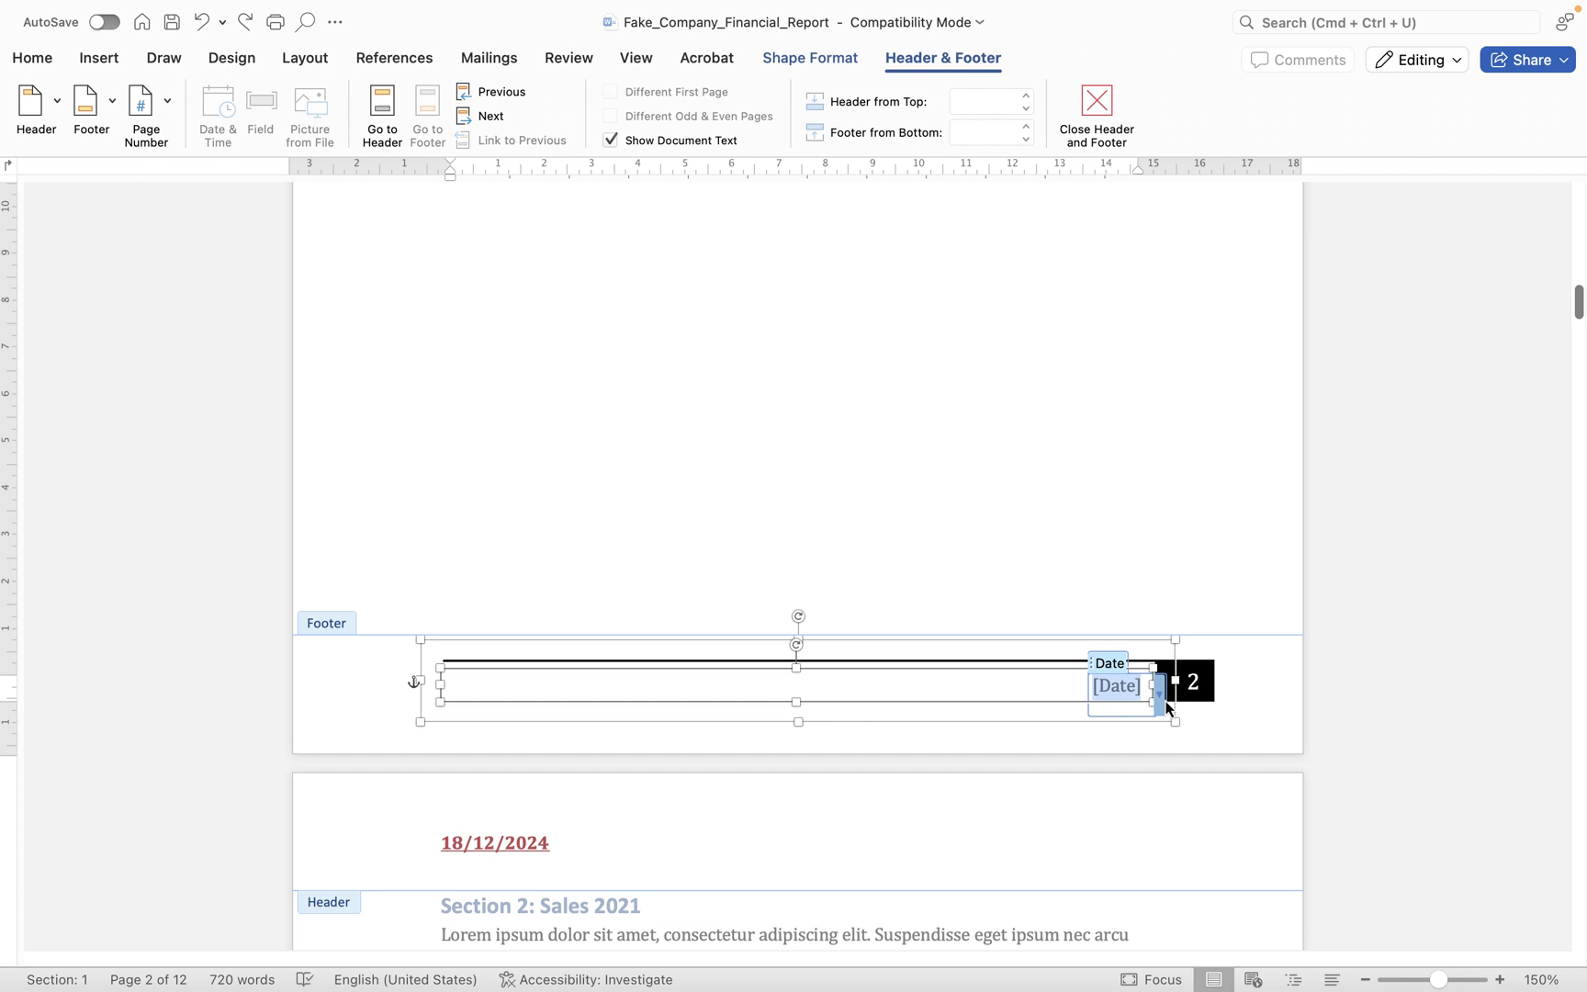
pyautogui.click(1159, 698)
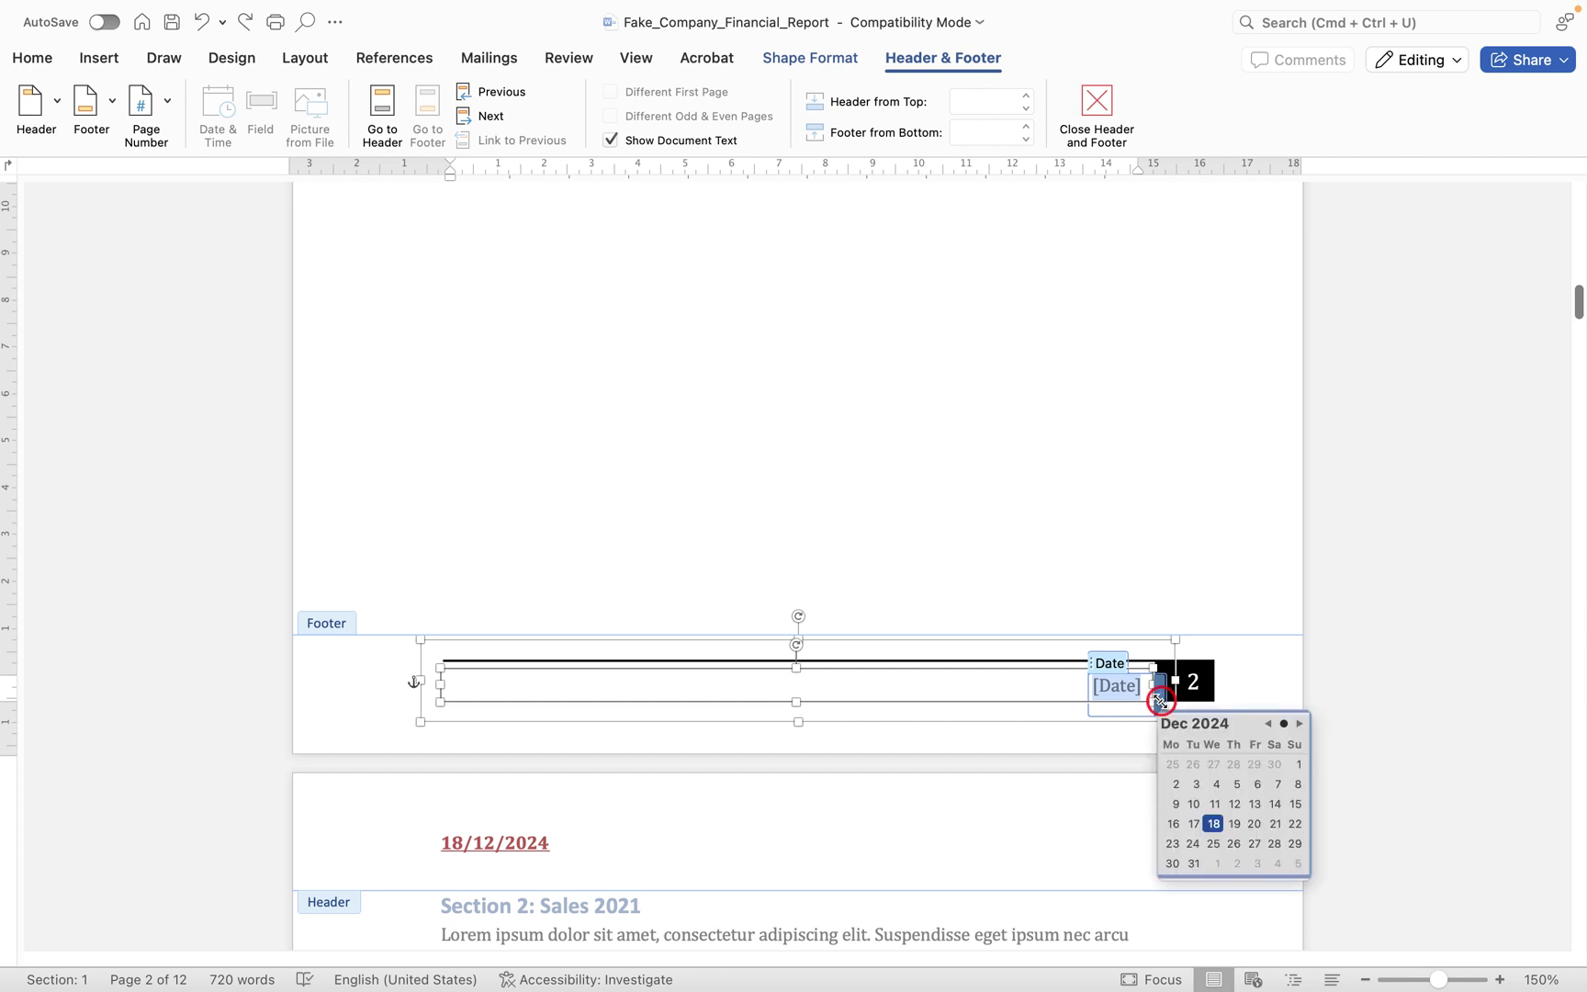
pyautogui.click(1214, 824)
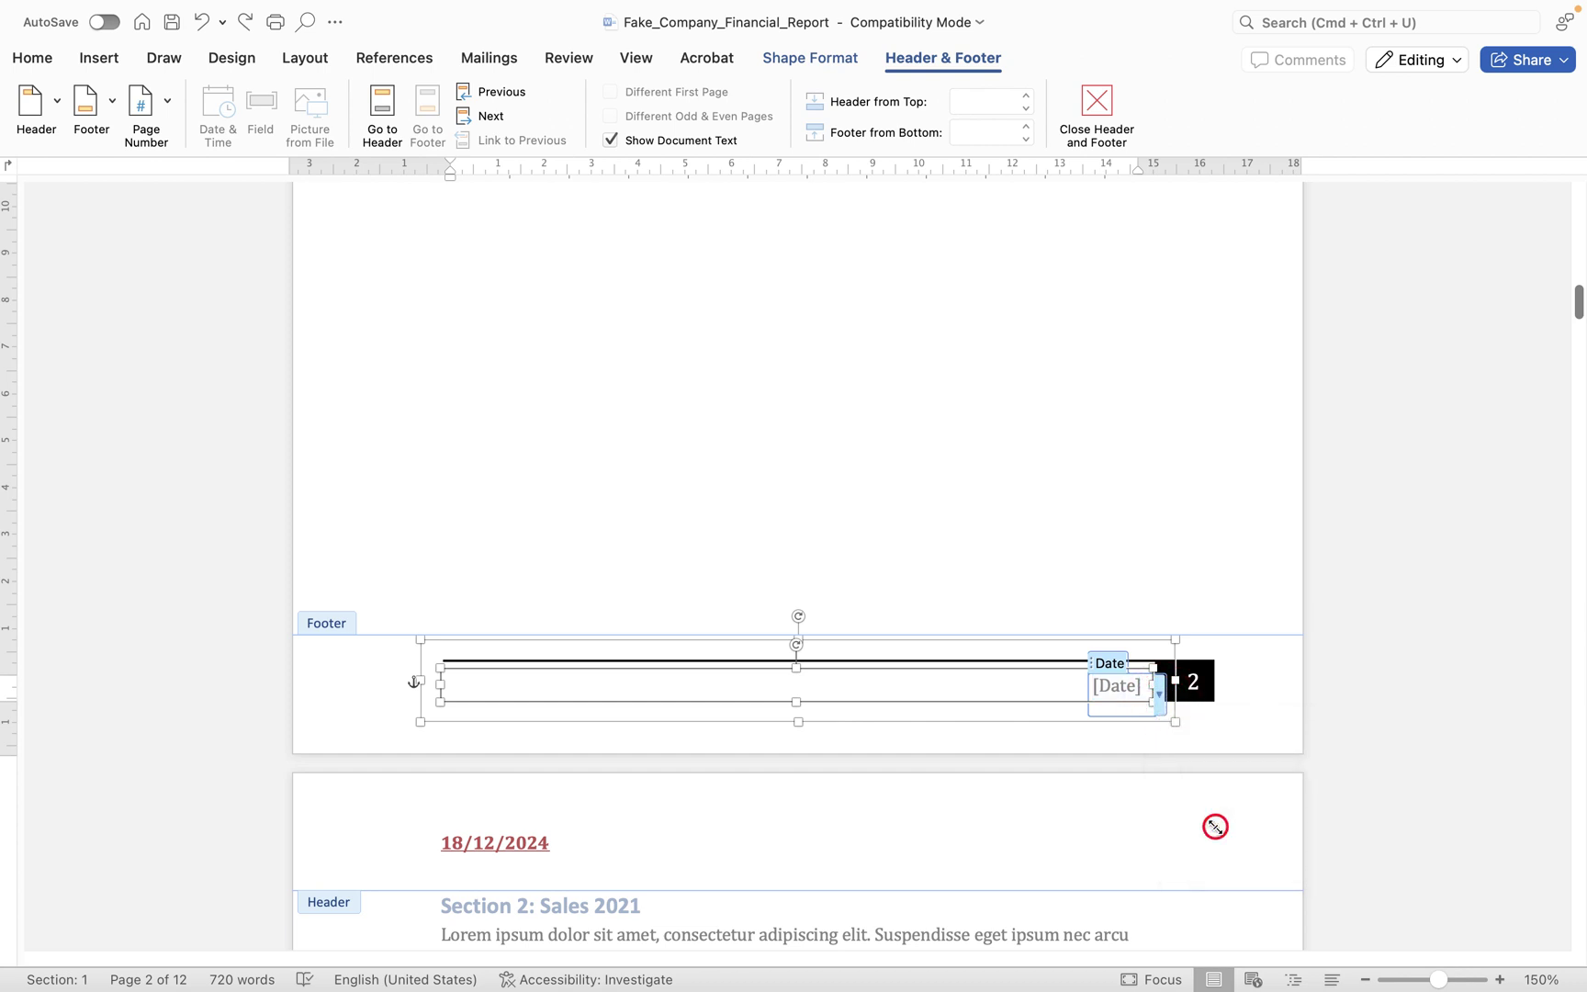
pyautogui.click(1007, 531)
pyautogui.click(1092, 98)
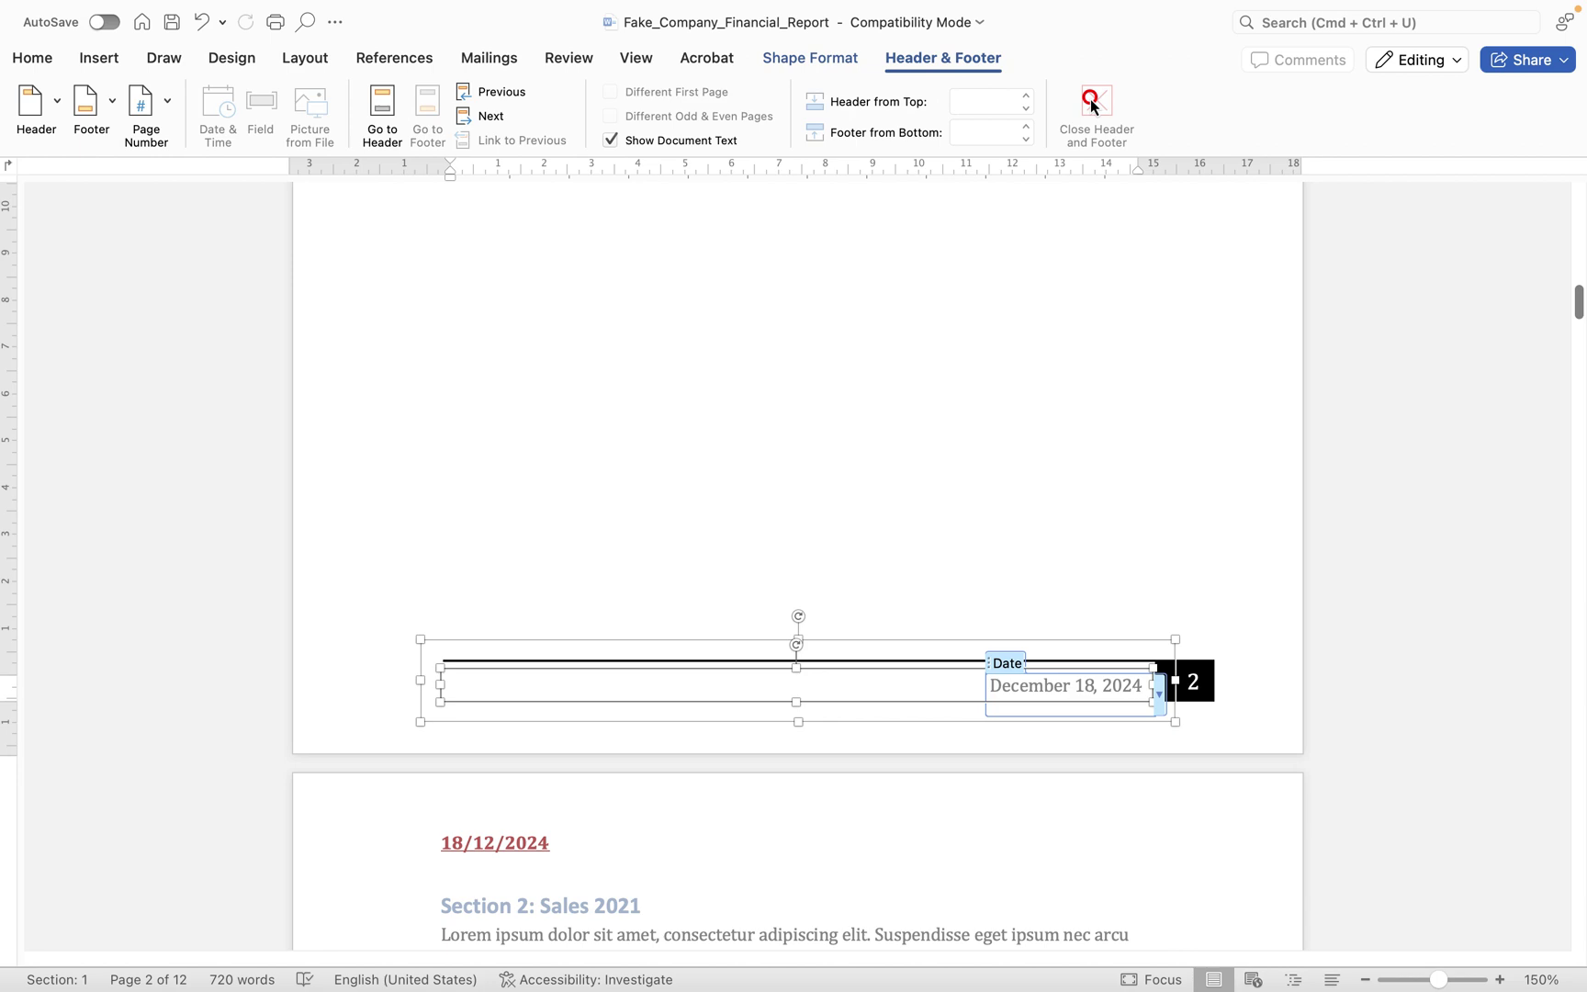
# - Reopen the page 3 footer for editing with Edit Footer
pyautogui.scroll(-4, 1073, 658)
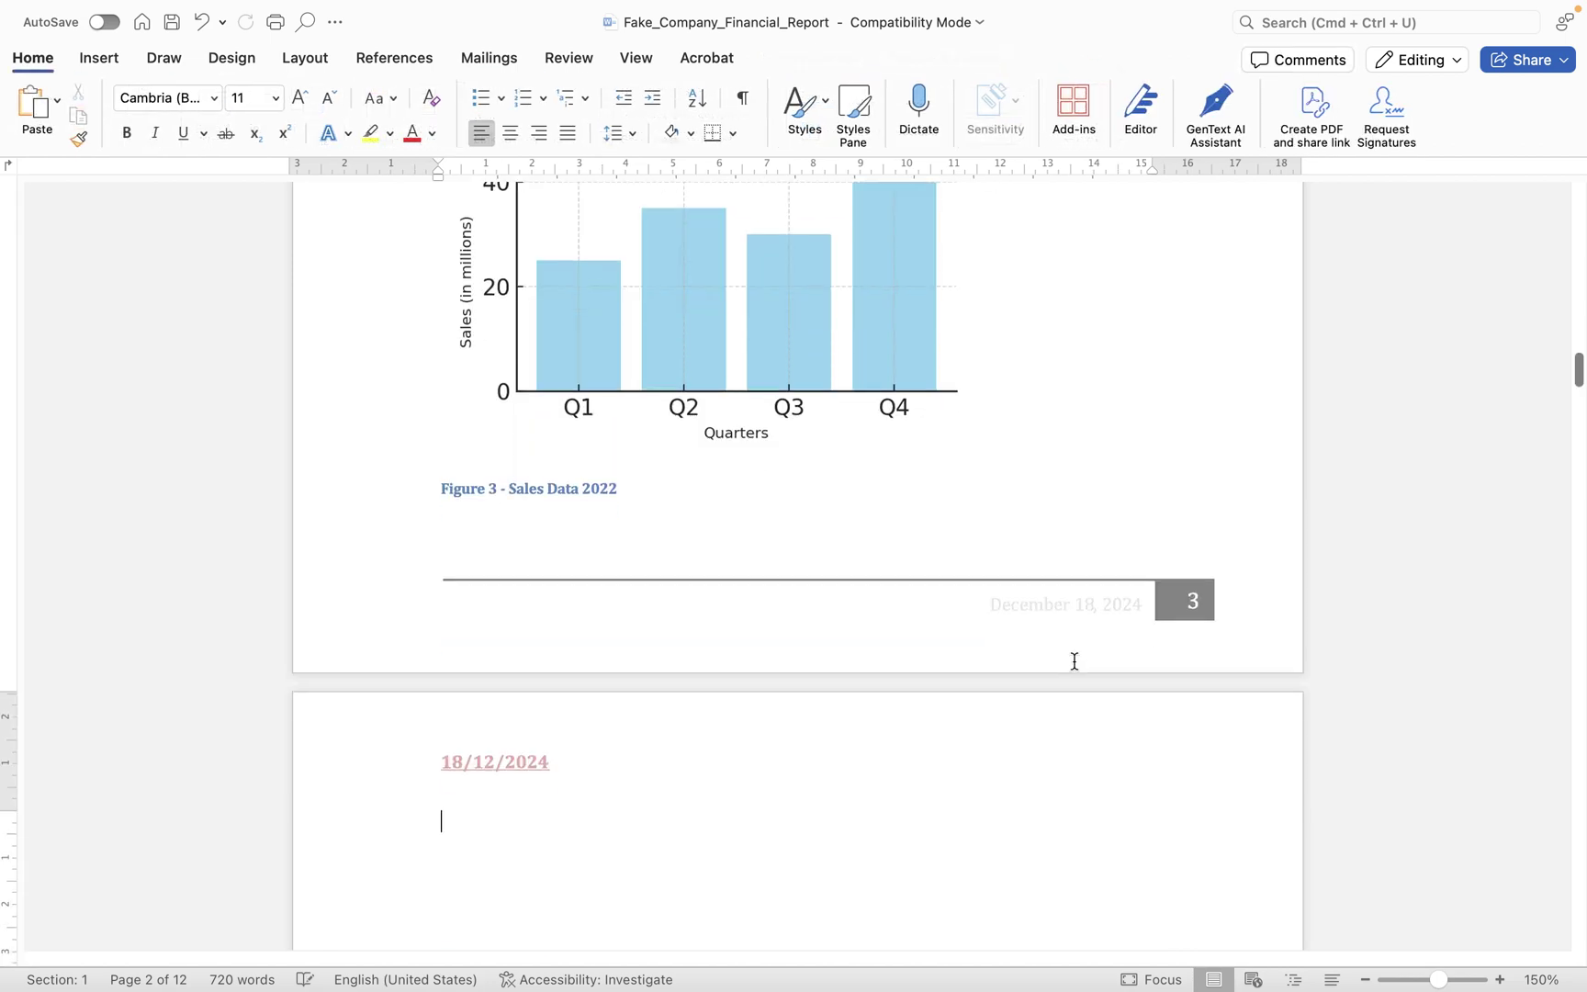
pyautogui.scroll(-20, 1075, 661)
pyautogui.scroll(7, 1074, 661)
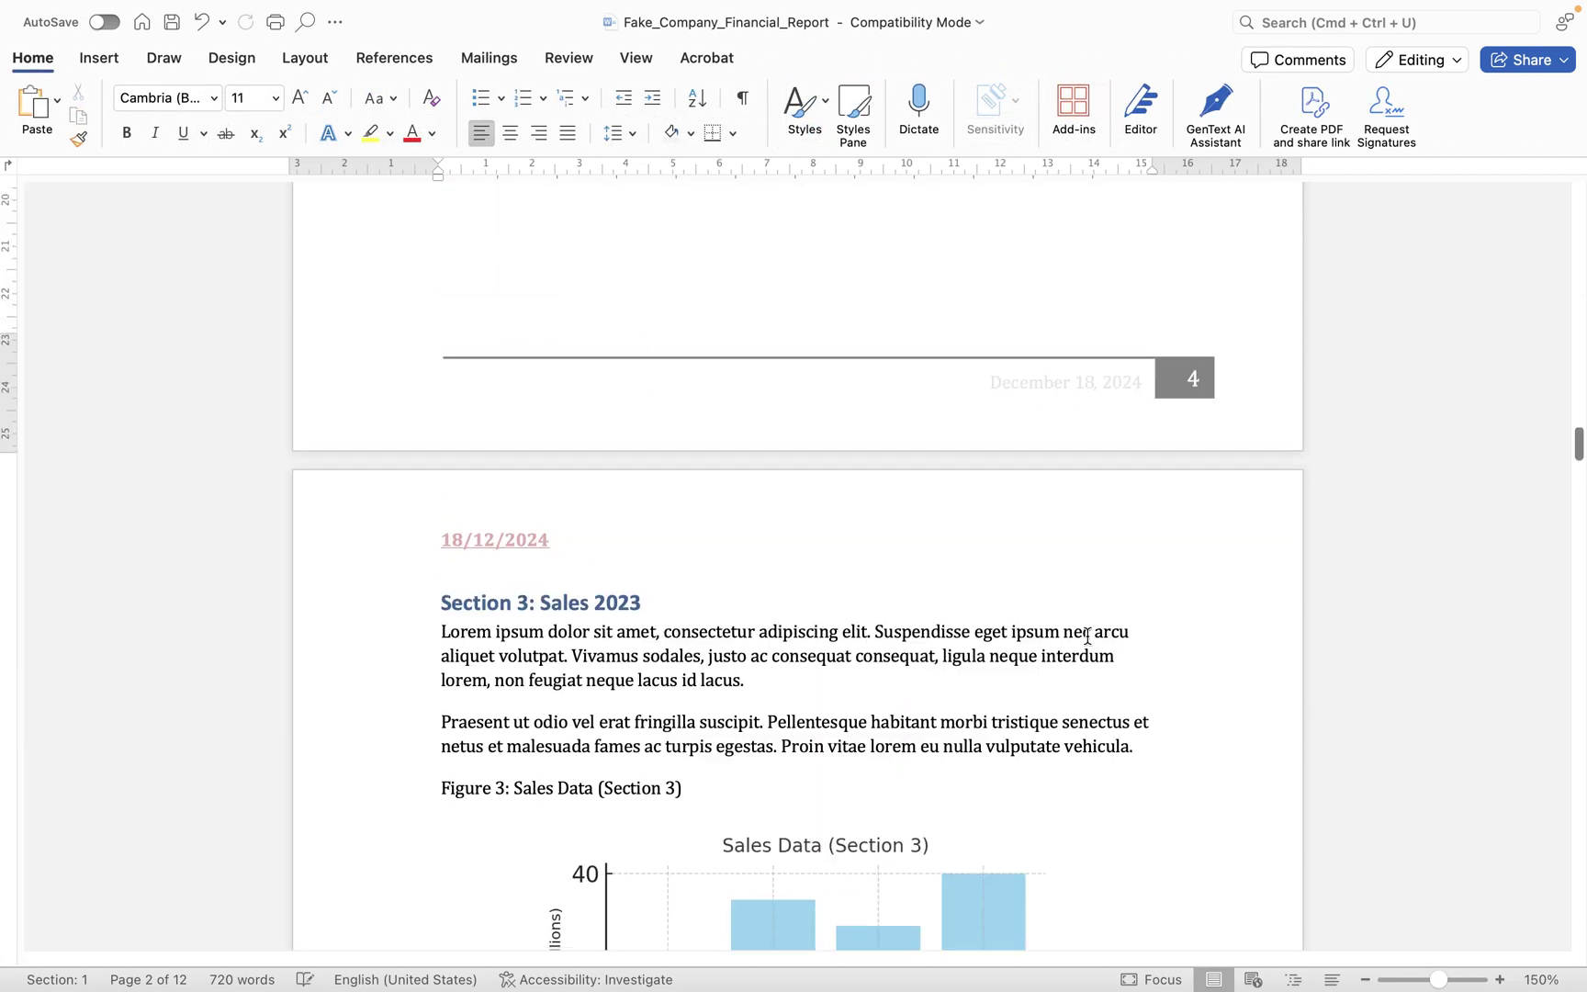
pyautogui.scroll(20, 1117, 470)
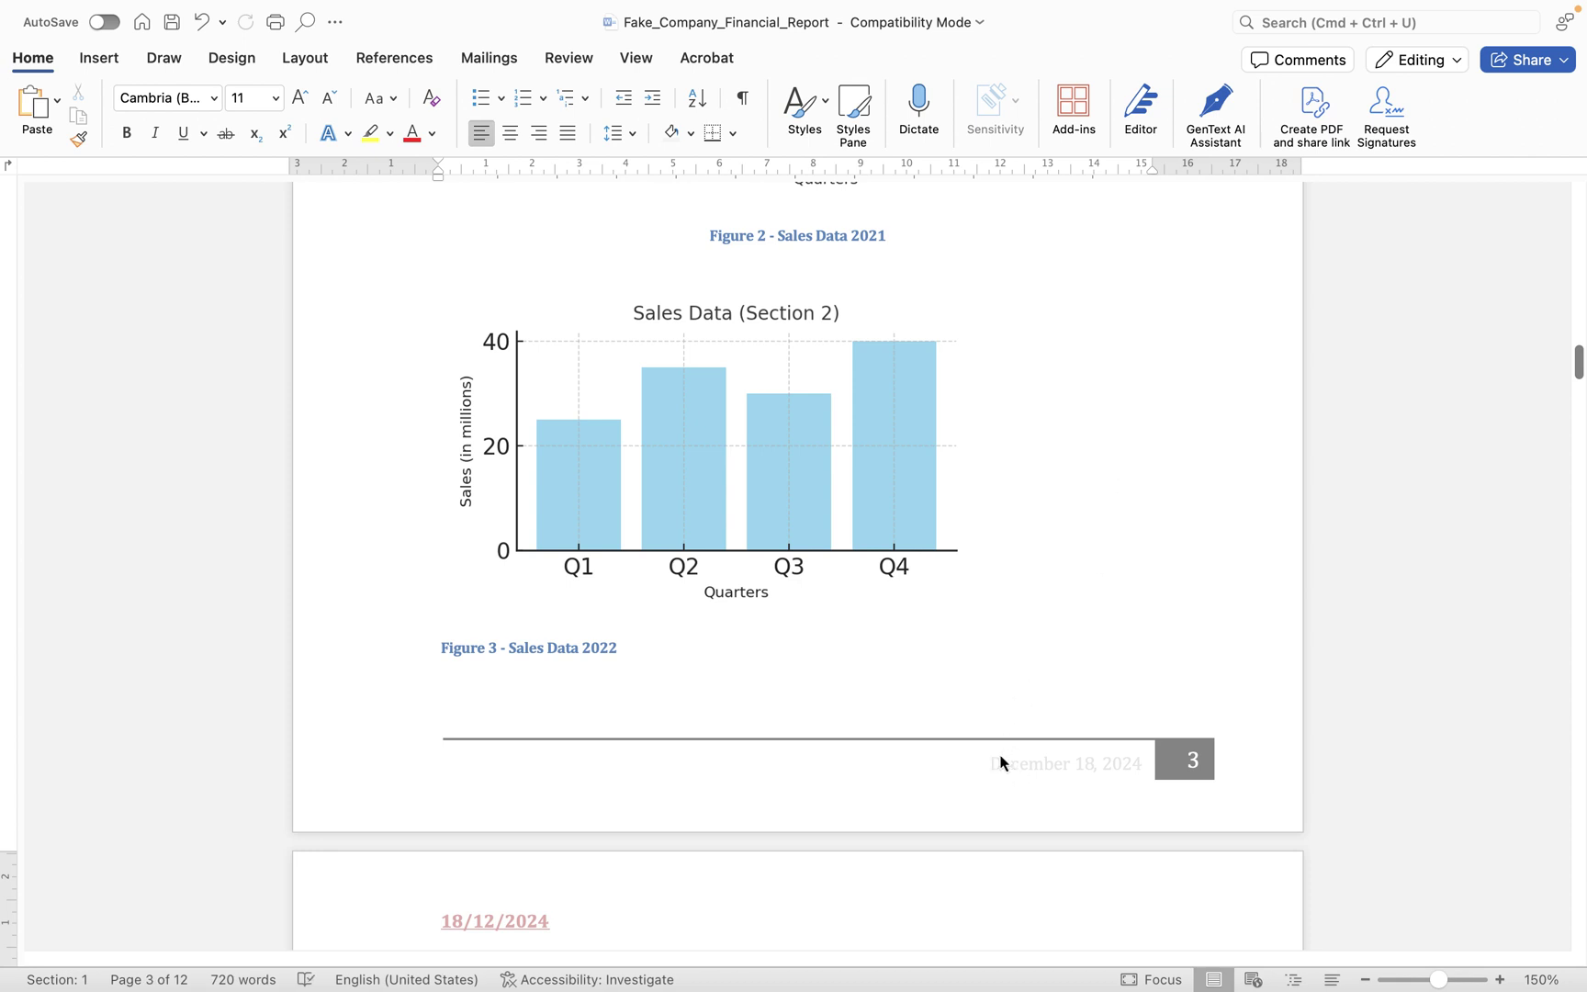
pyautogui.rightClick(869, 772)
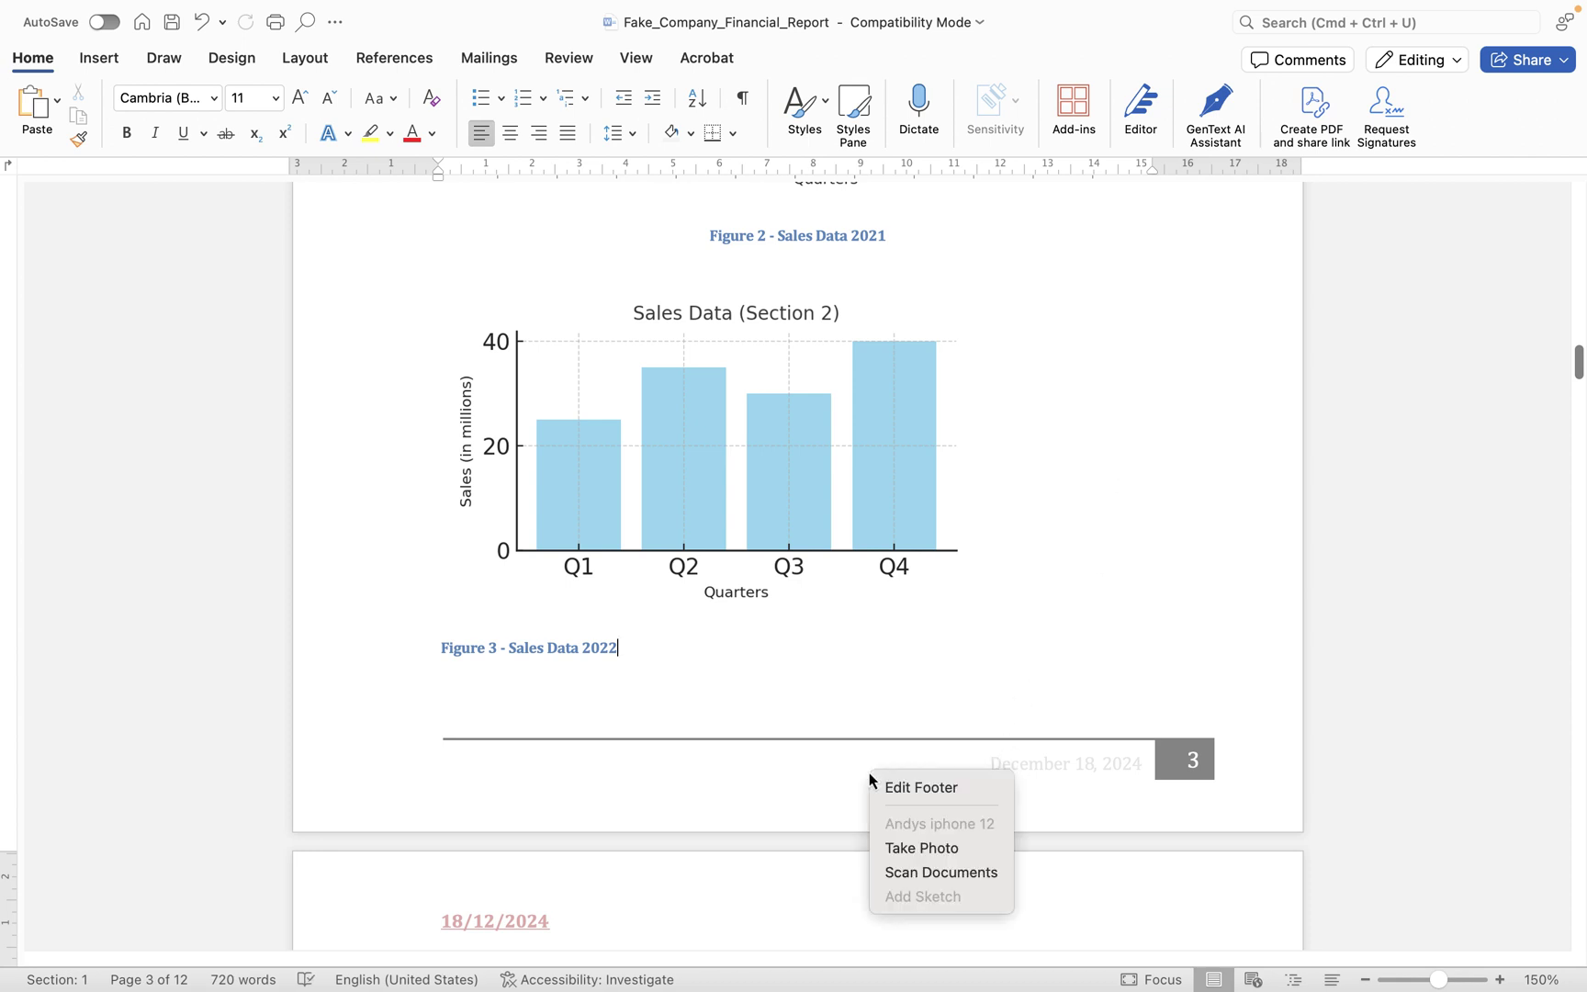
pyautogui.click(943, 791)
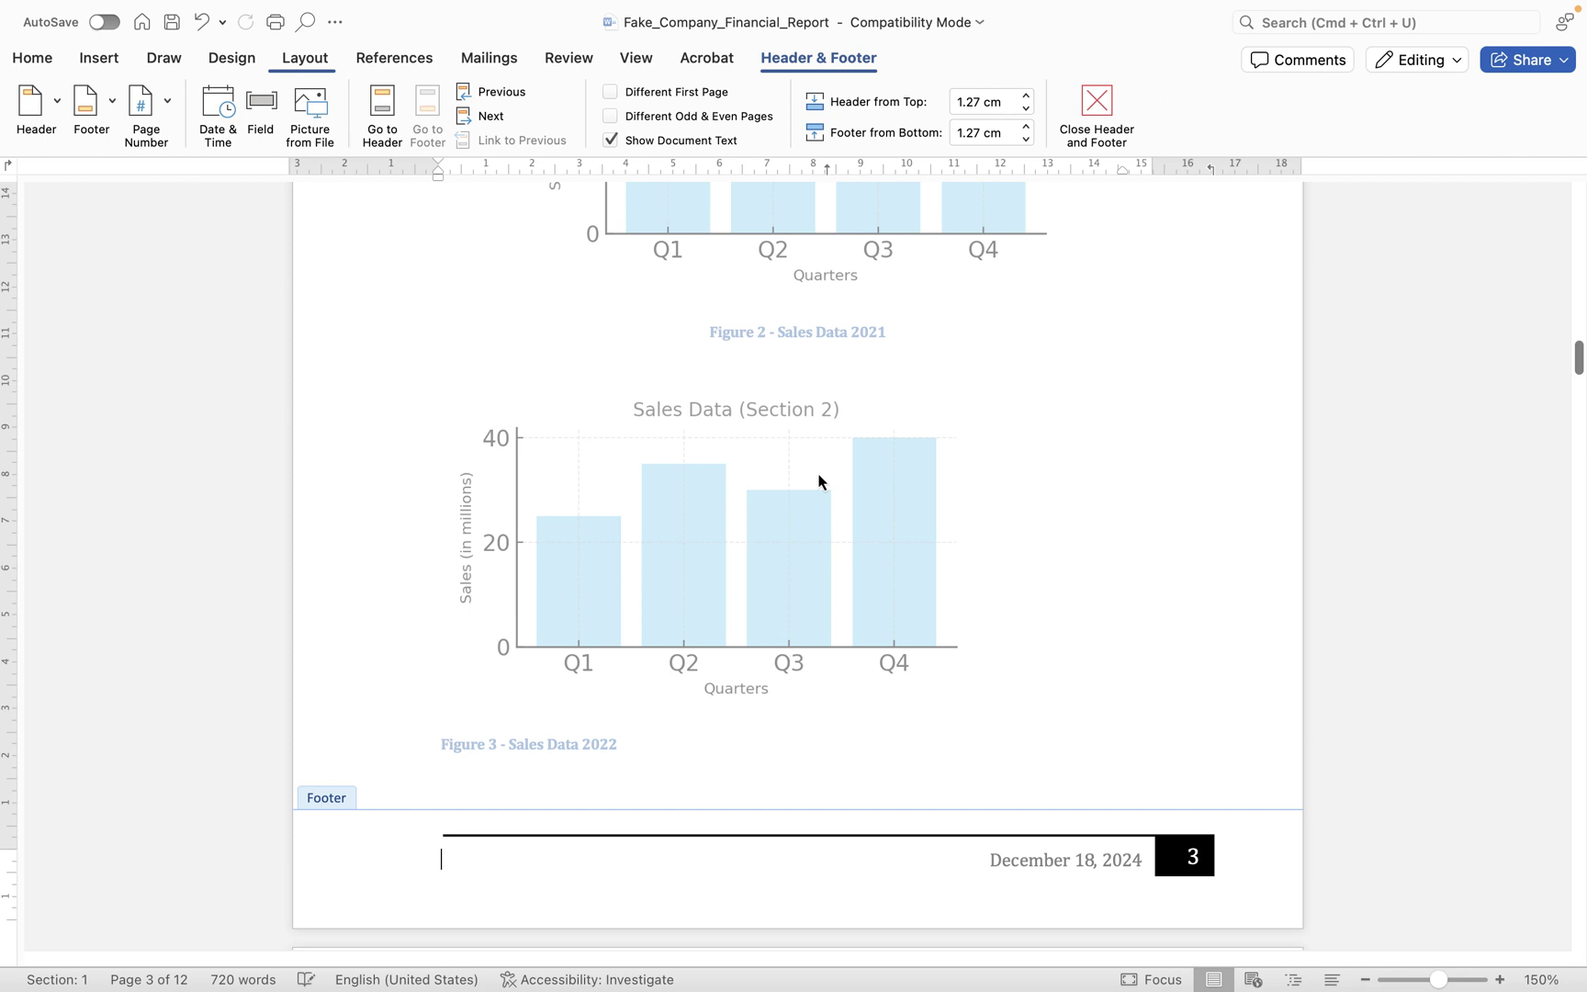
# - Reapply the Integral footer on page 3, then check the header date and the footer
pyautogui.click(112, 120)
pyautogui.scroll(-10, 215, 520)
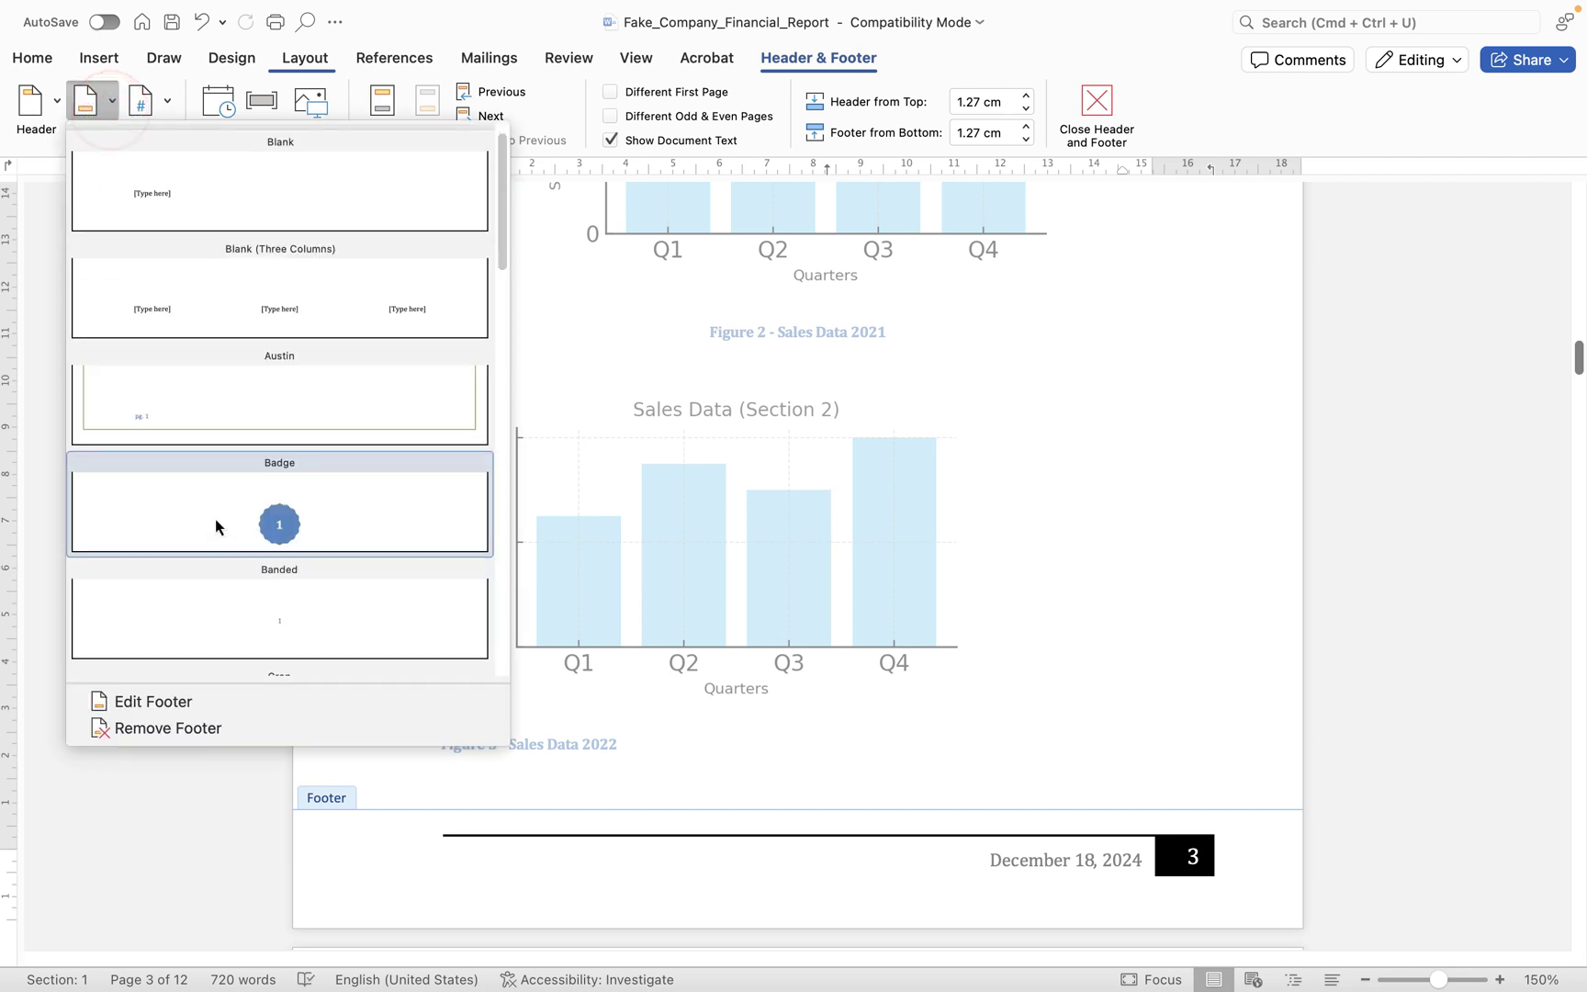
pyautogui.click(314, 475)
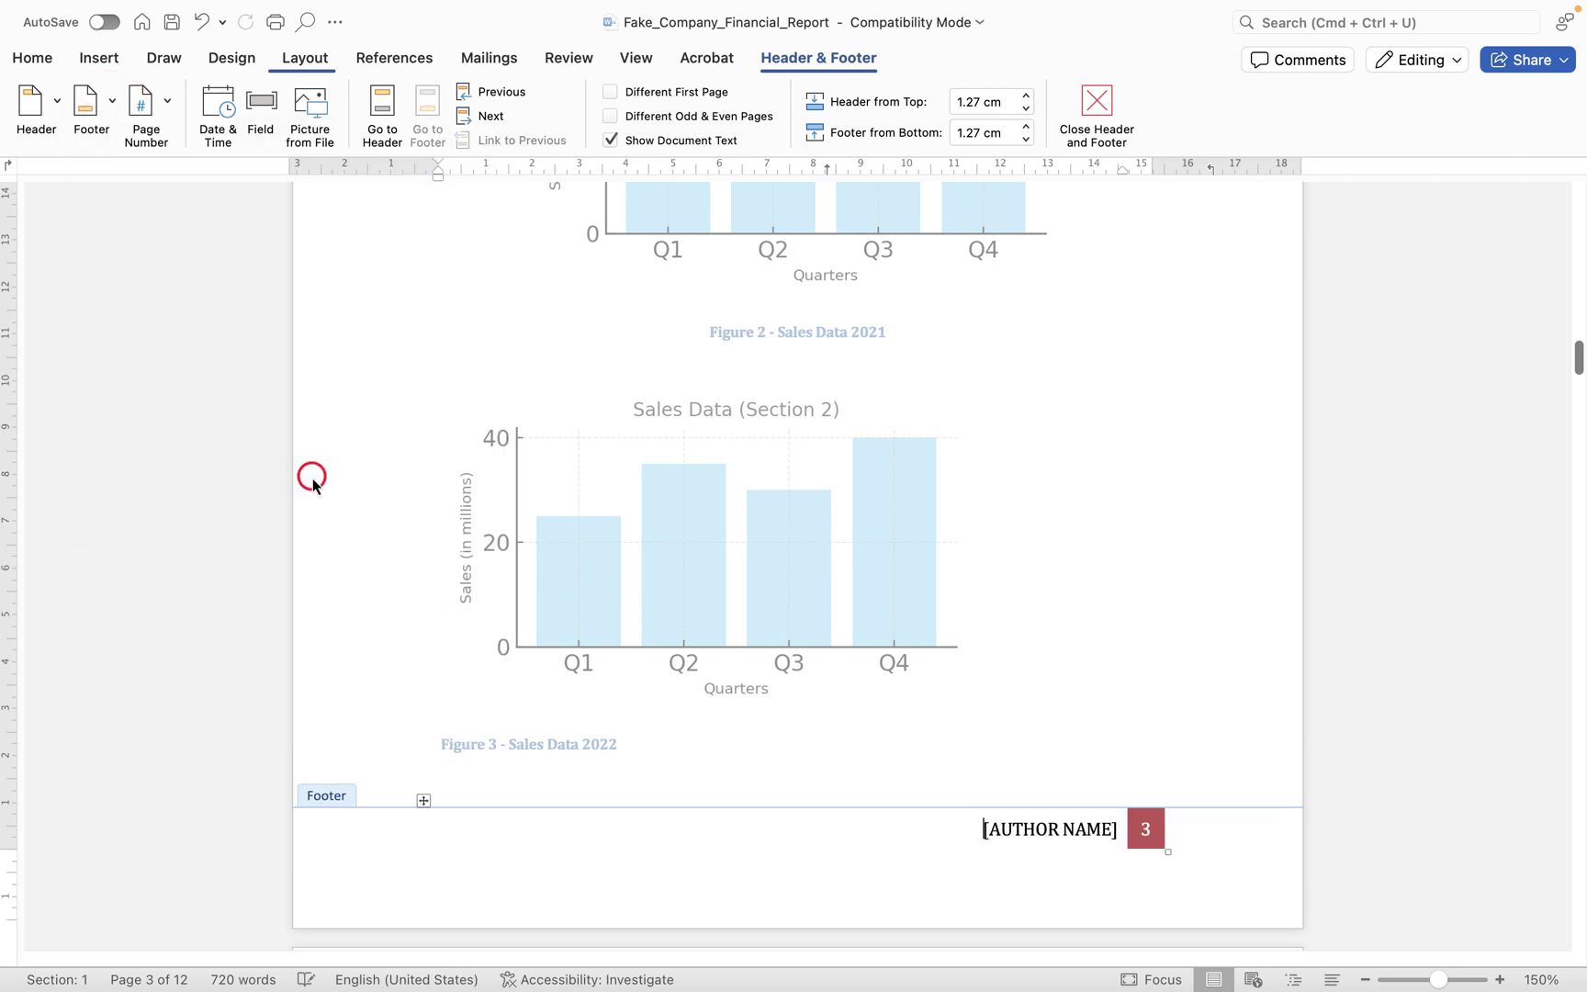
pyautogui.click(112, 101)
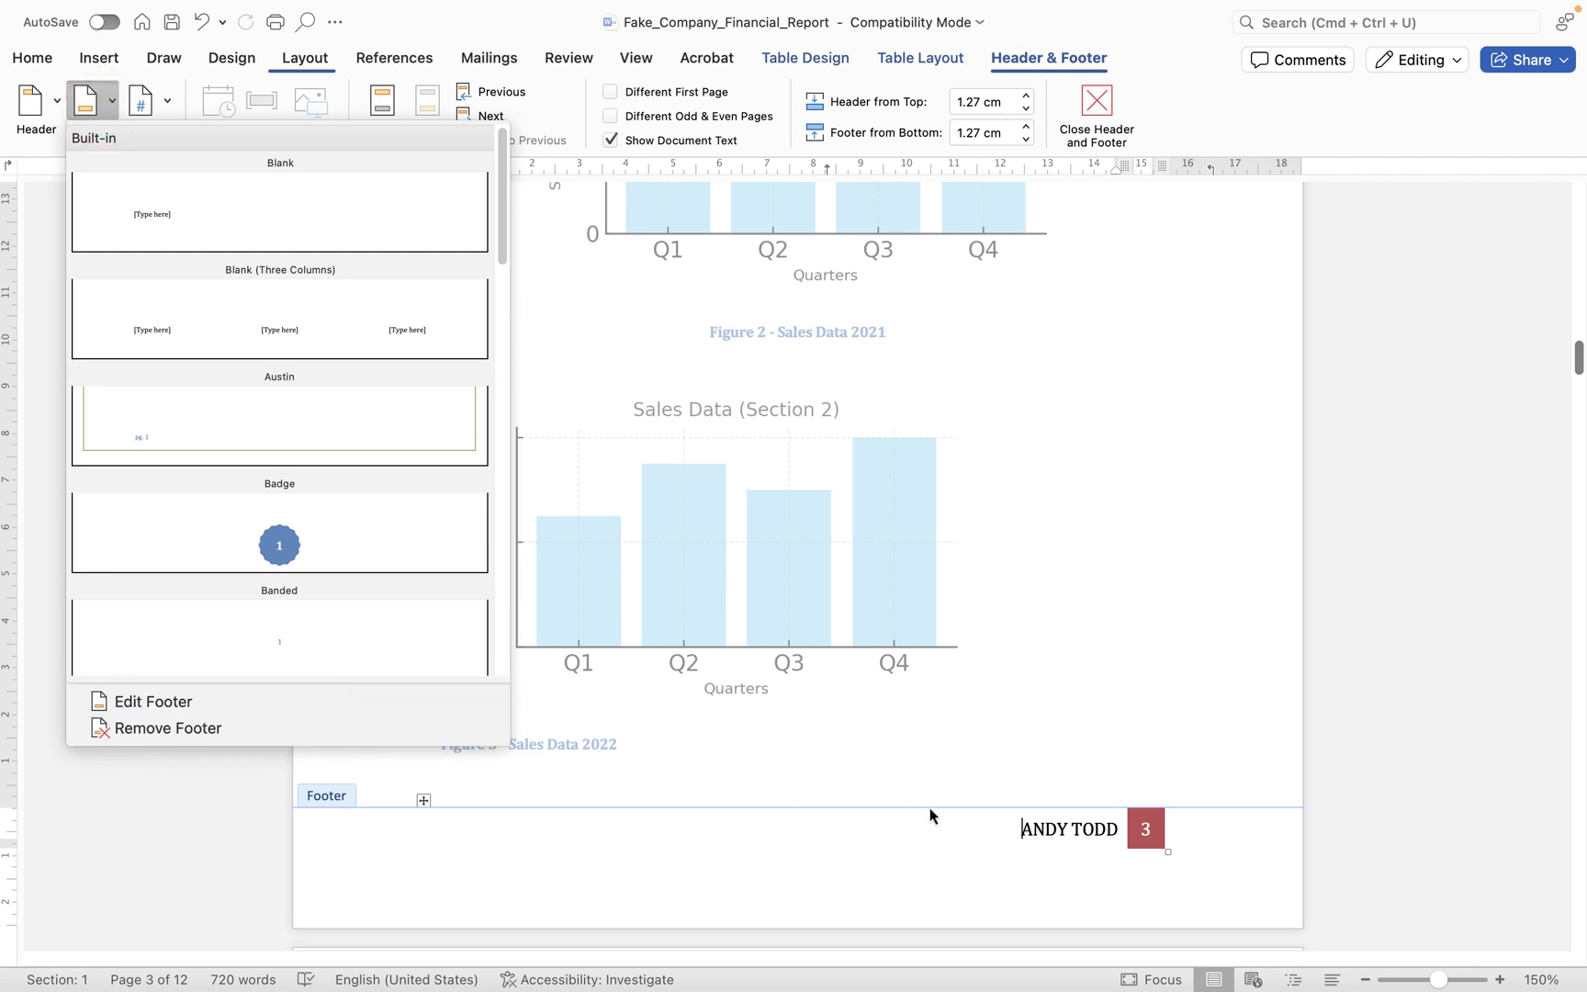
pyautogui.click(903, 824)
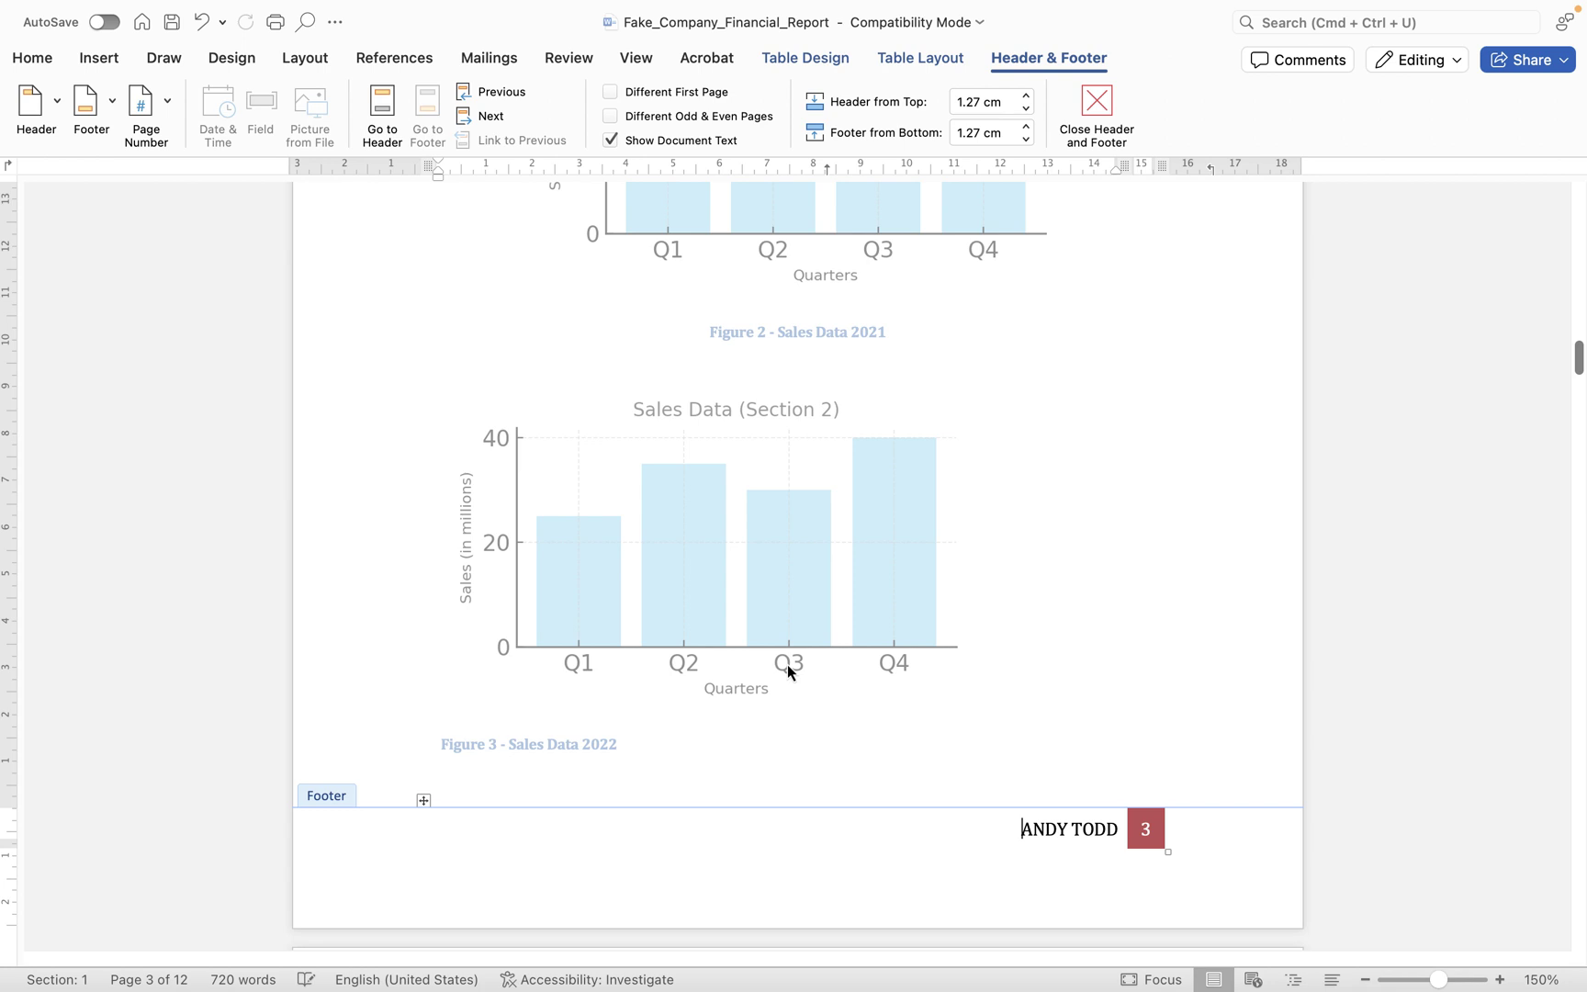
pyautogui.click(381, 104)
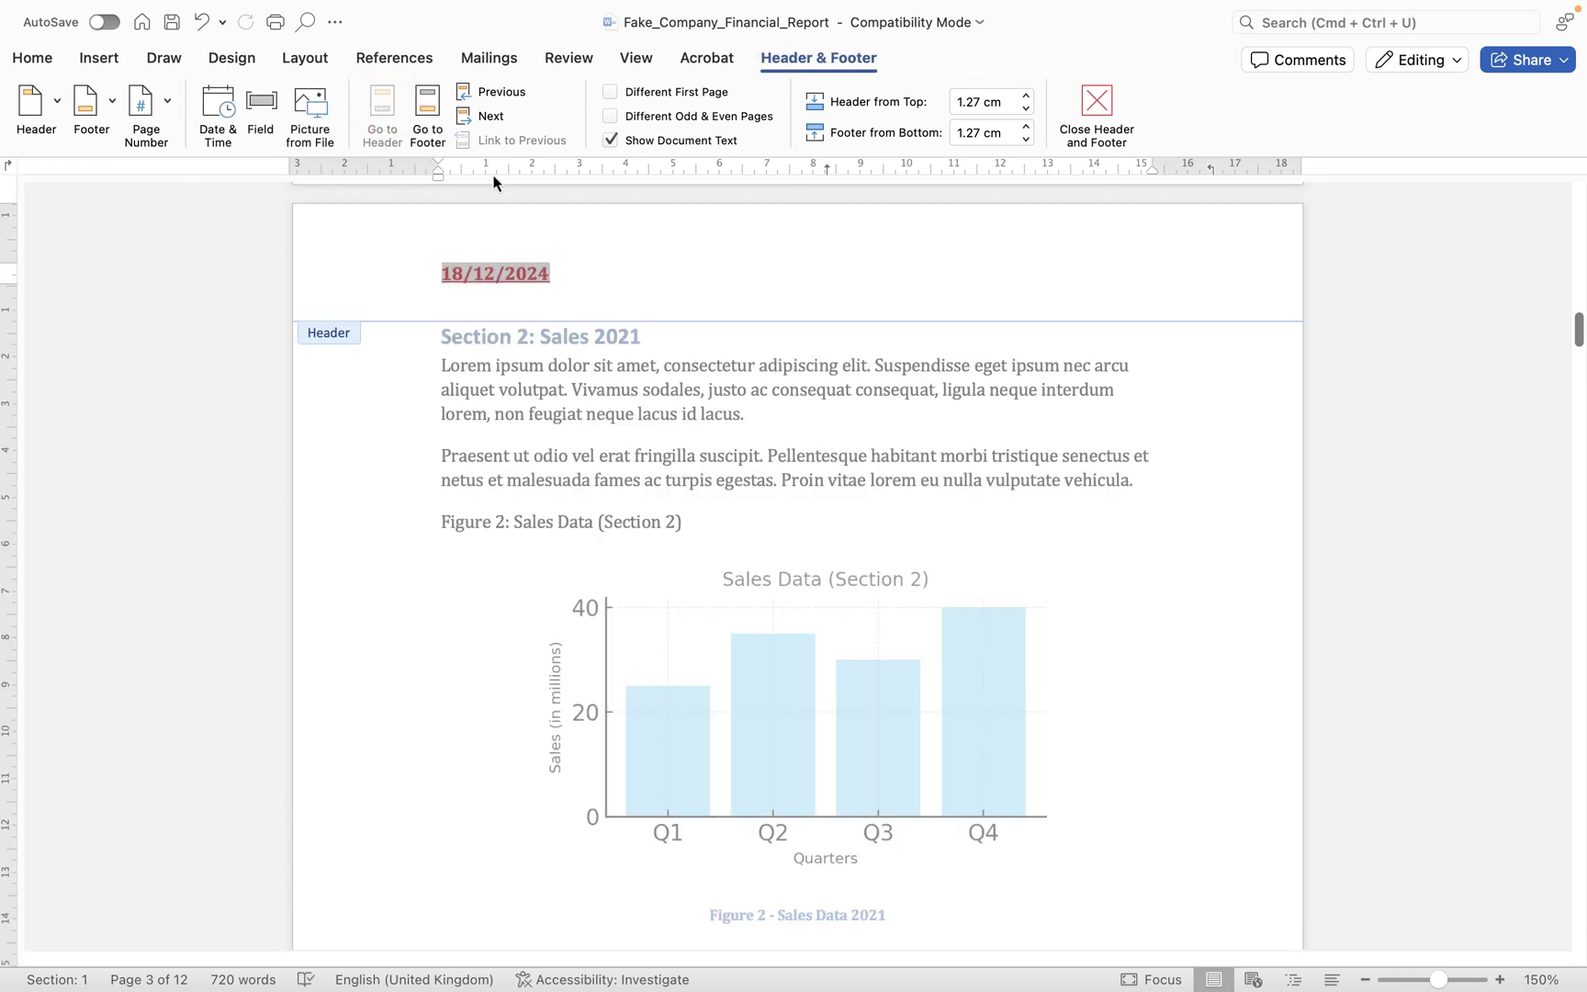
pyautogui.click(429, 110)
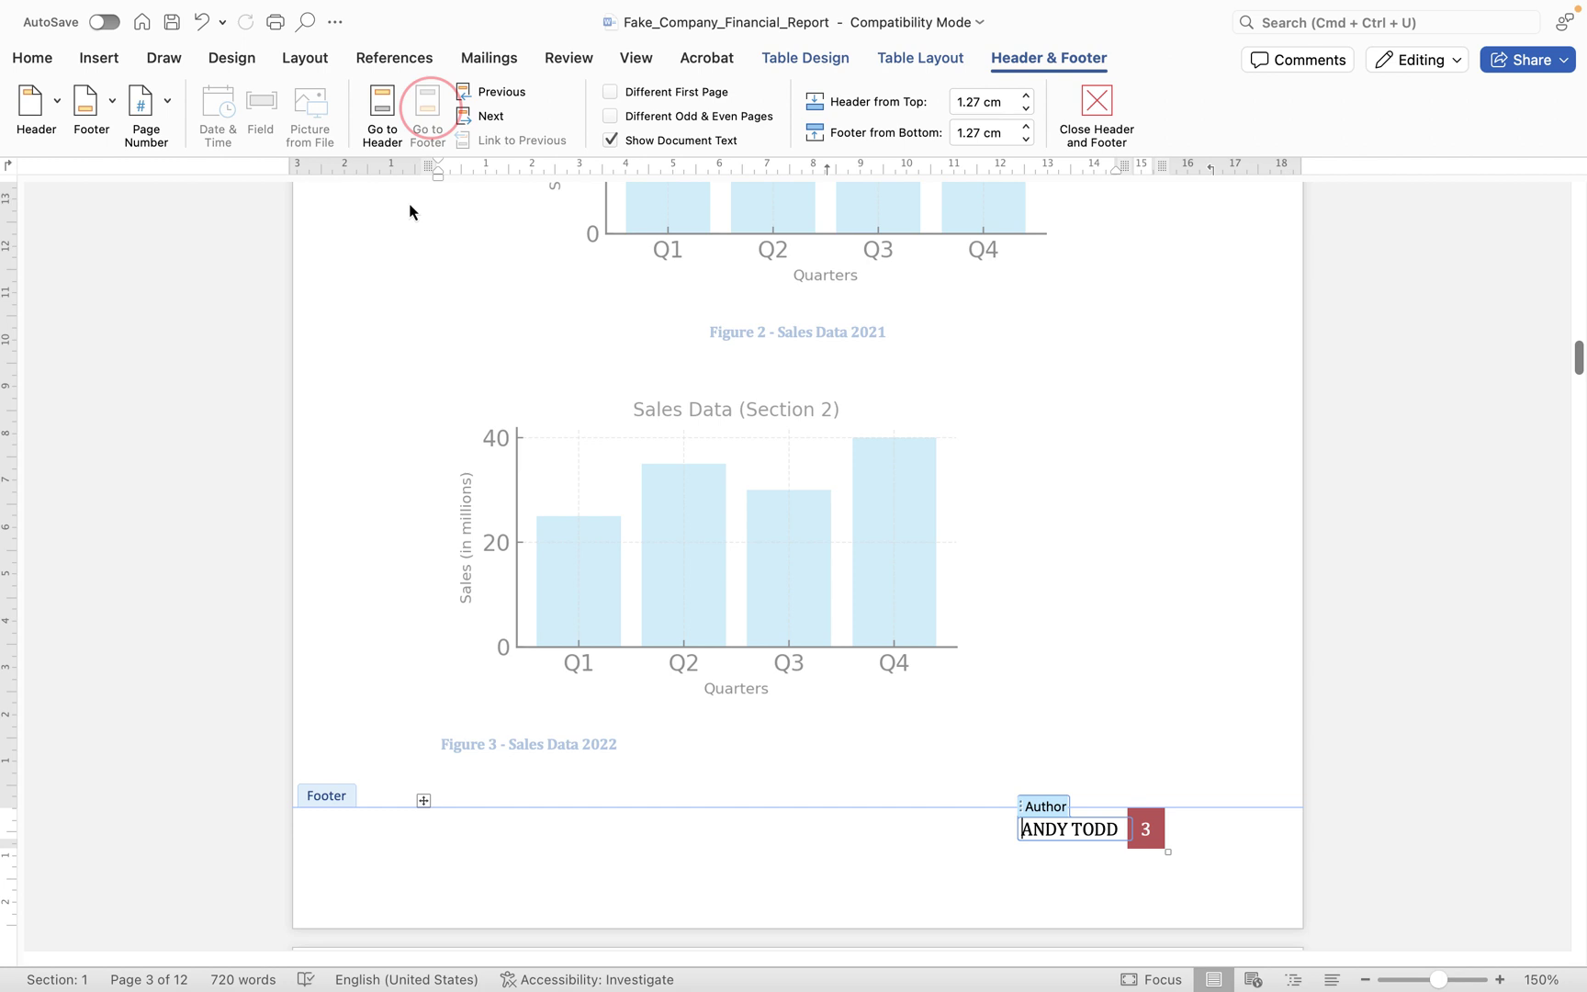